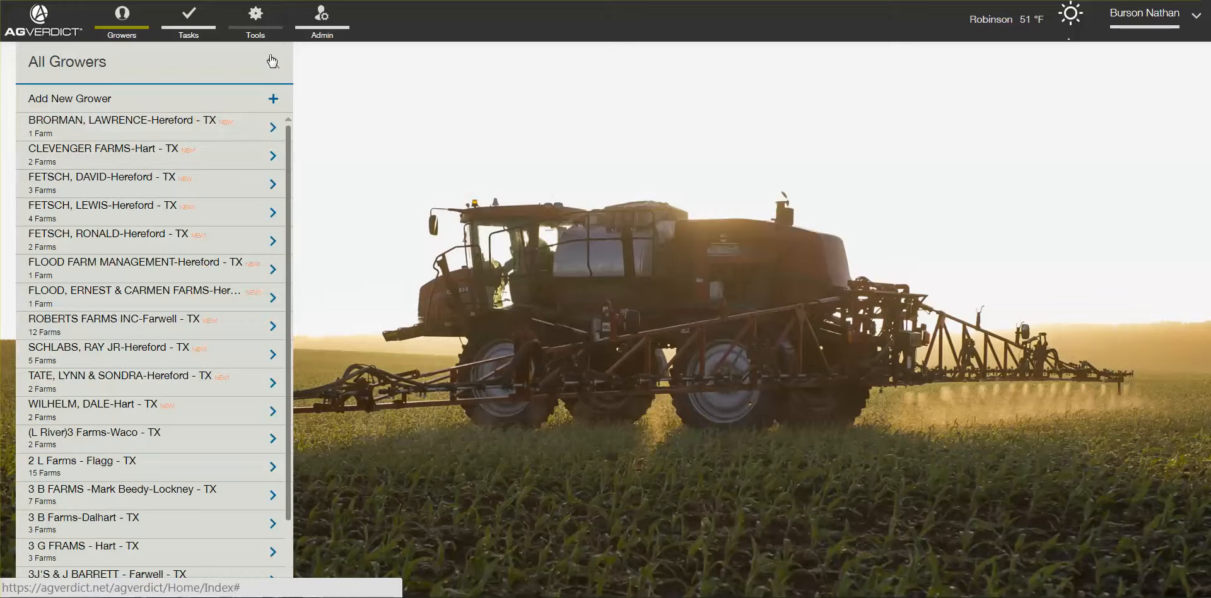
Search the growers for the Waco, TX test grower and open its West TX farm
{"action": "left_click", "coordinate": [272, 61]}
{"action": "type", "text": "nathan"}
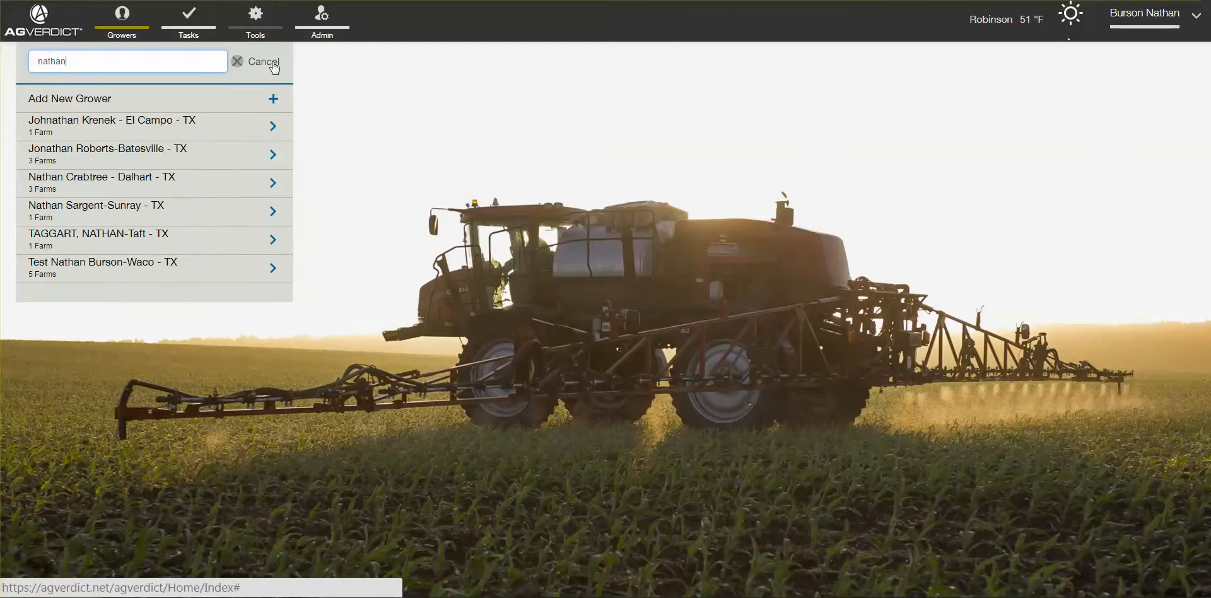
{"action": "left_click", "coordinate": [71, 273]}
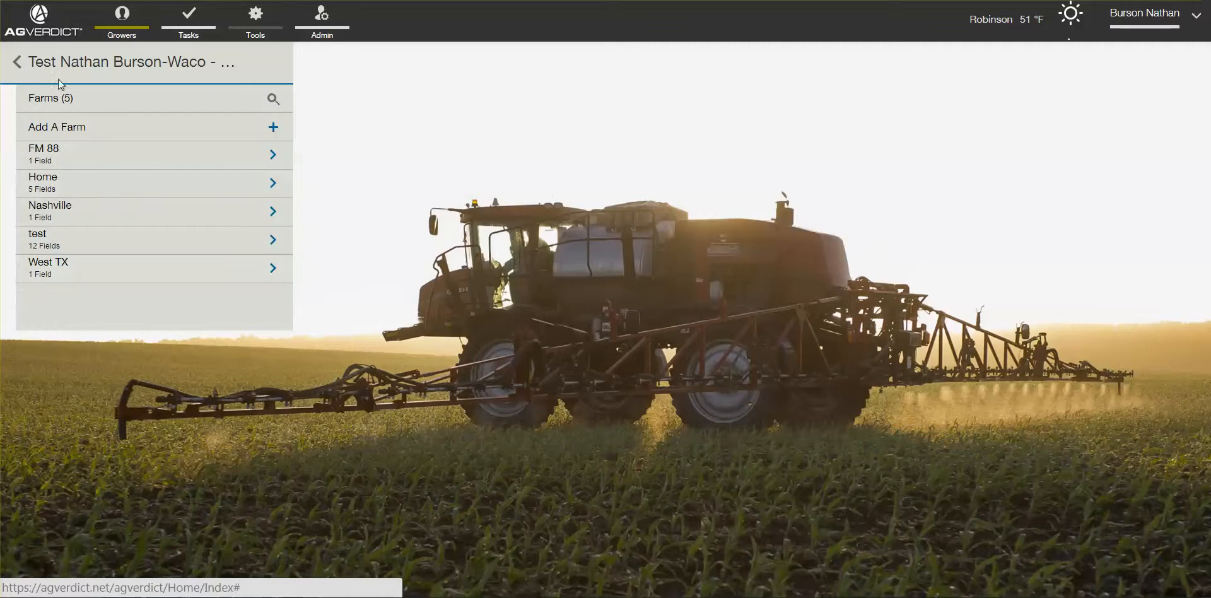
{"action": "mouse_move", "coordinate": [55, 274]}
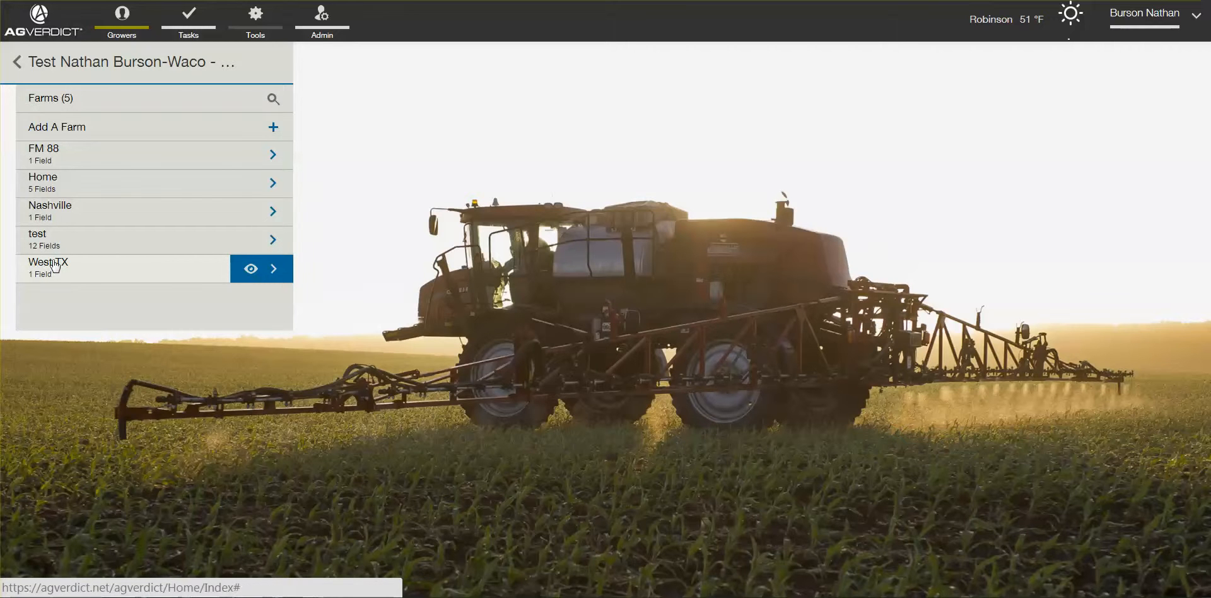
{"action": "left_click", "coordinate": [55, 266]}
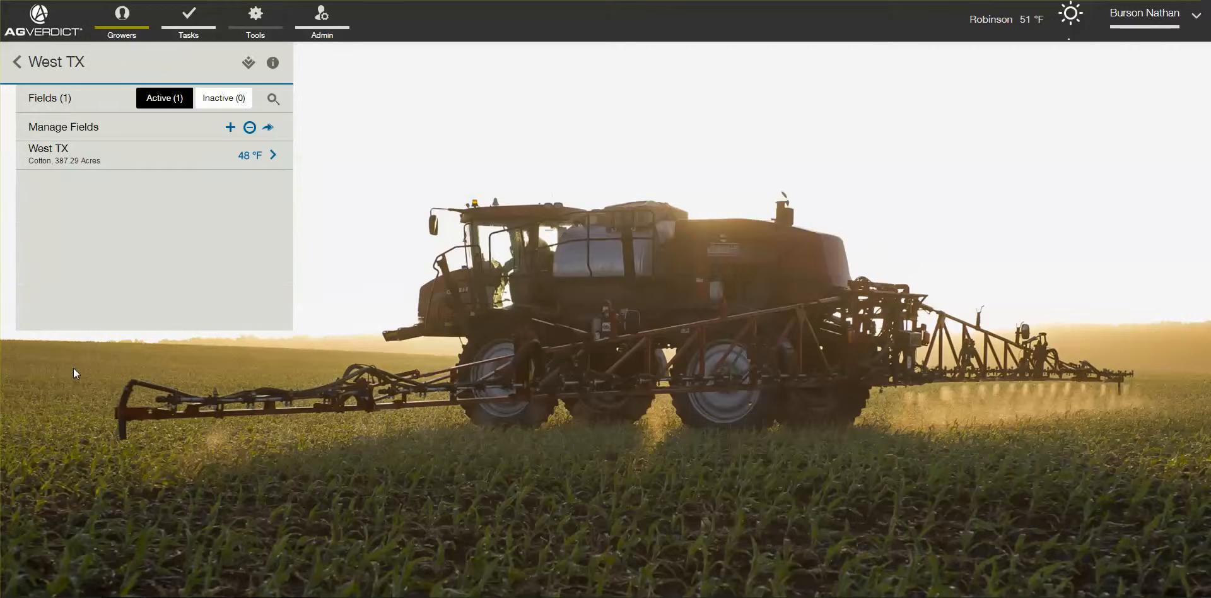
{"action": "mouse_move", "coordinate": [89, 160]}
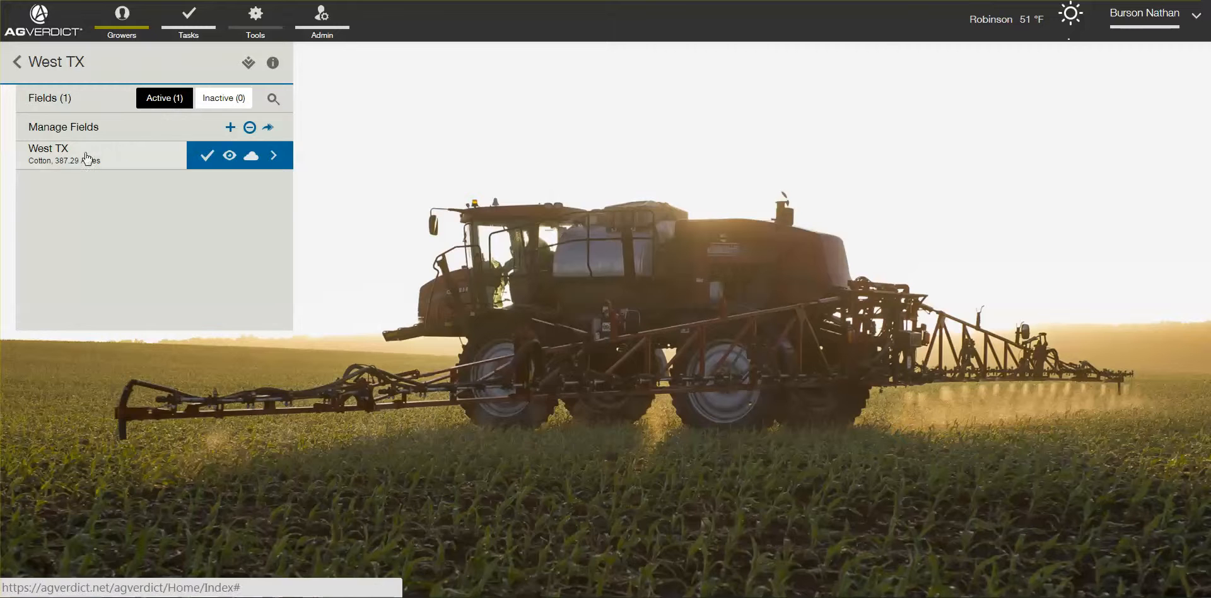
Add a new field to the West TX farm named Test Field Mapping with an area of 1 acre
{"action": "left_click", "coordinate": [229, 128]}
{"action": "left_click", "coordinate": [150, 126]}
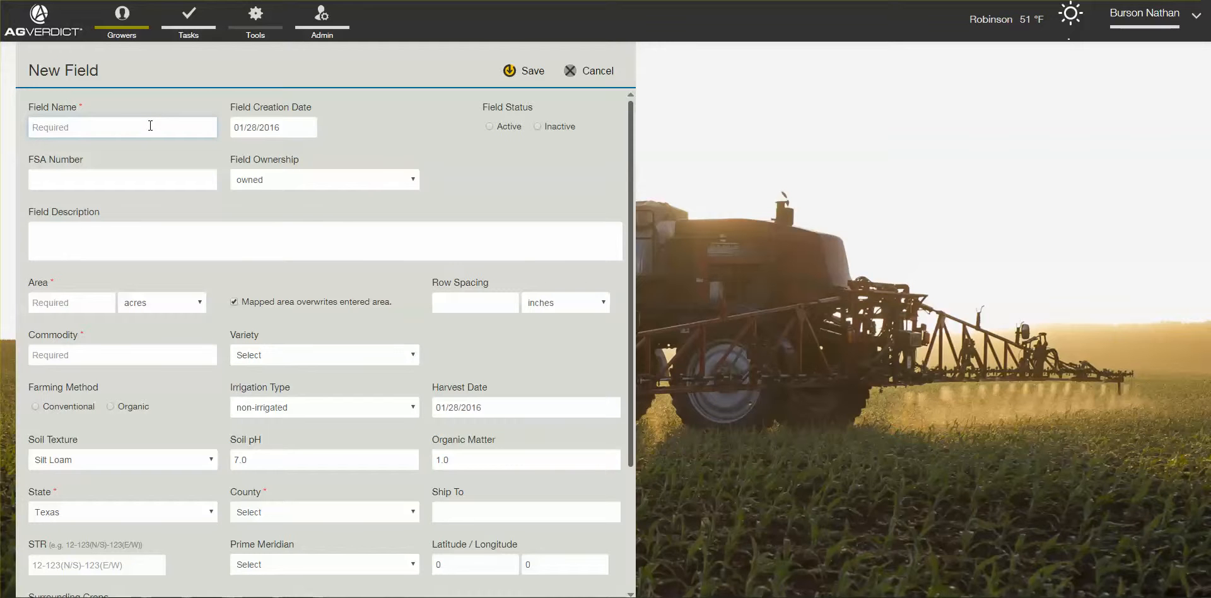
{"action": "type", "text": "Test Field Mapping"}
{"action": "left_click", "coordinate": [67, 304]}
{"action": "type", "text": "1"}
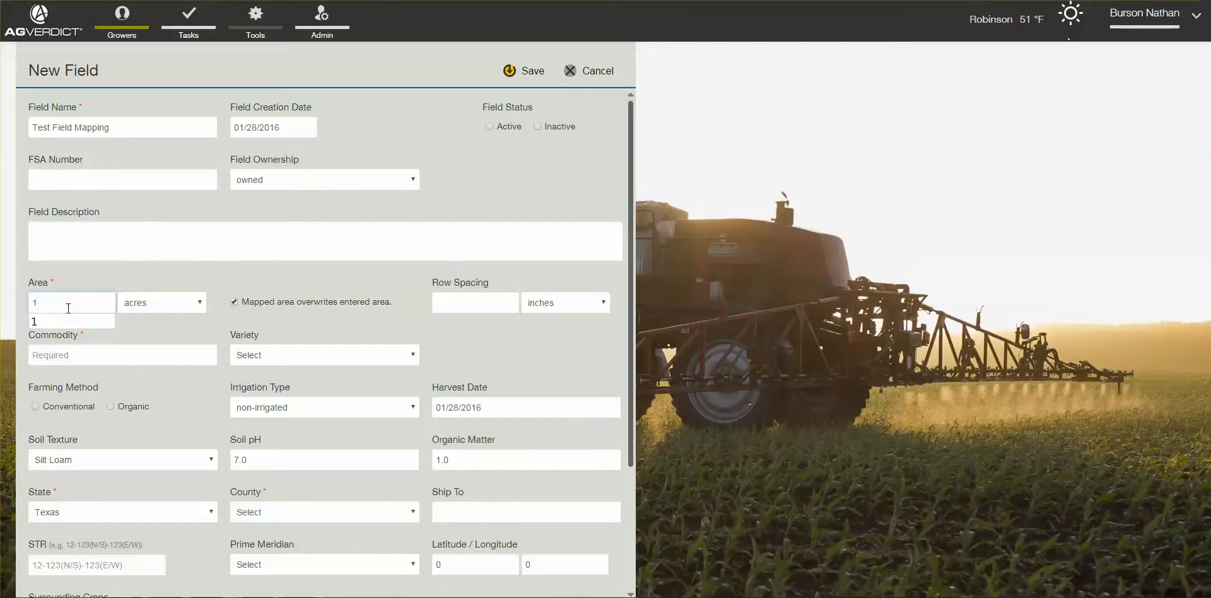
{"action": "left_click", "coordinate": [133, 323]}
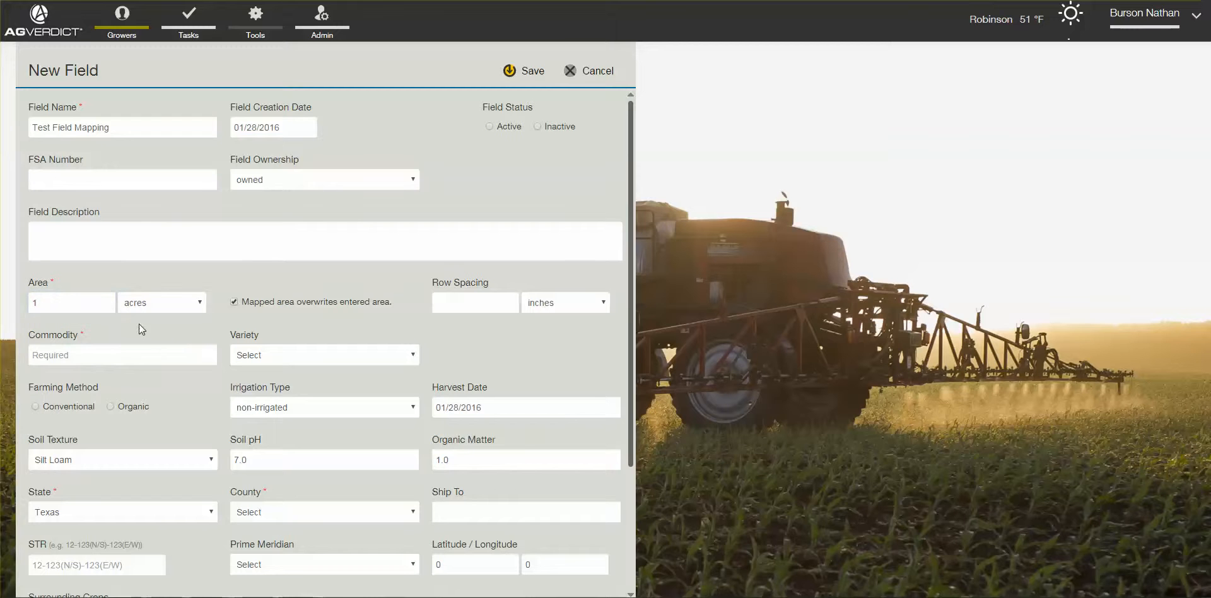
Set the new field's commodity to Undeclared Comm and its county to Floyd, and save the field details
{"action": "left_click", "coordinate": [137, 355]}
{"action": "type", "text": "unde"}
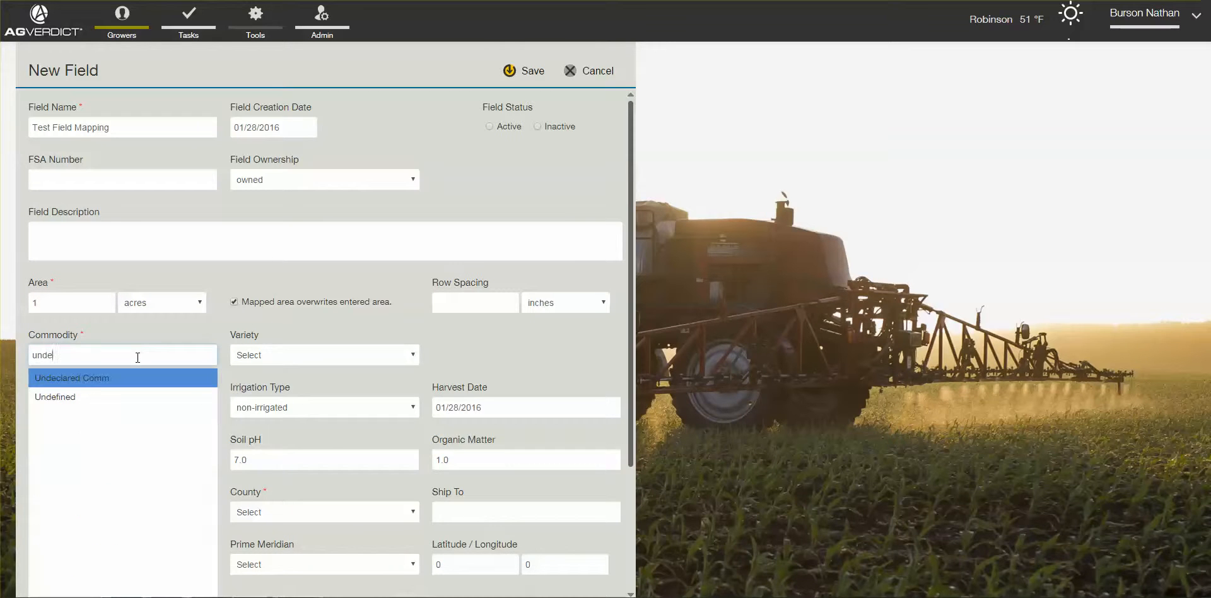
{"action": "left_click", "coordinate": [102, 377]}
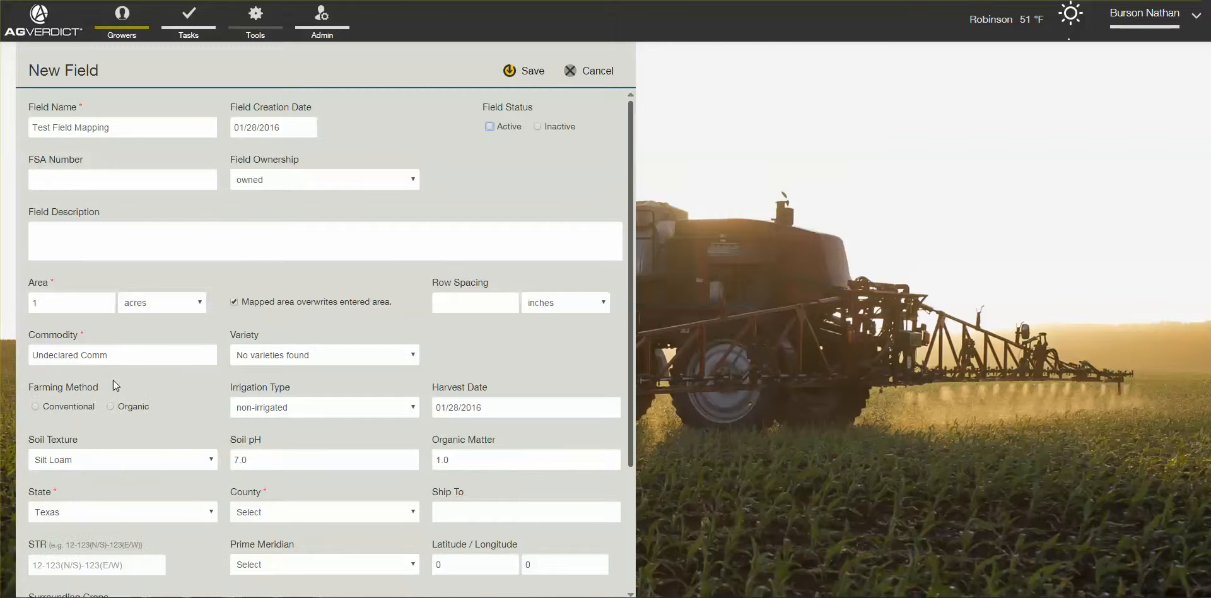
{"action": "left_click", "coordinate": [246, 512]}
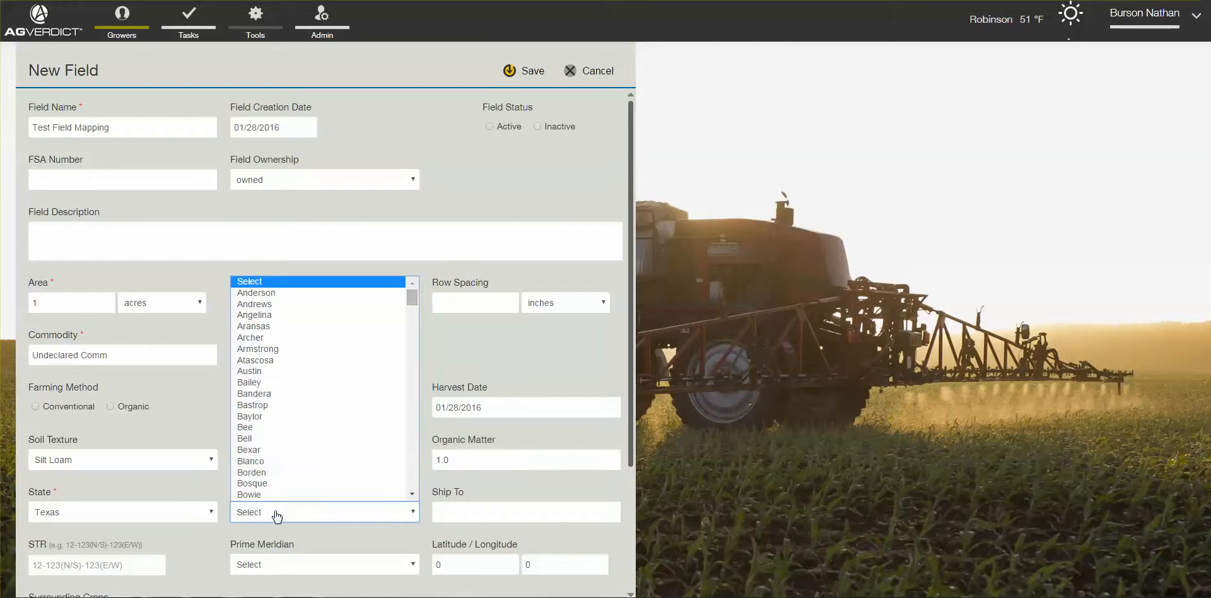
{"action": "type", "text": "fl"}
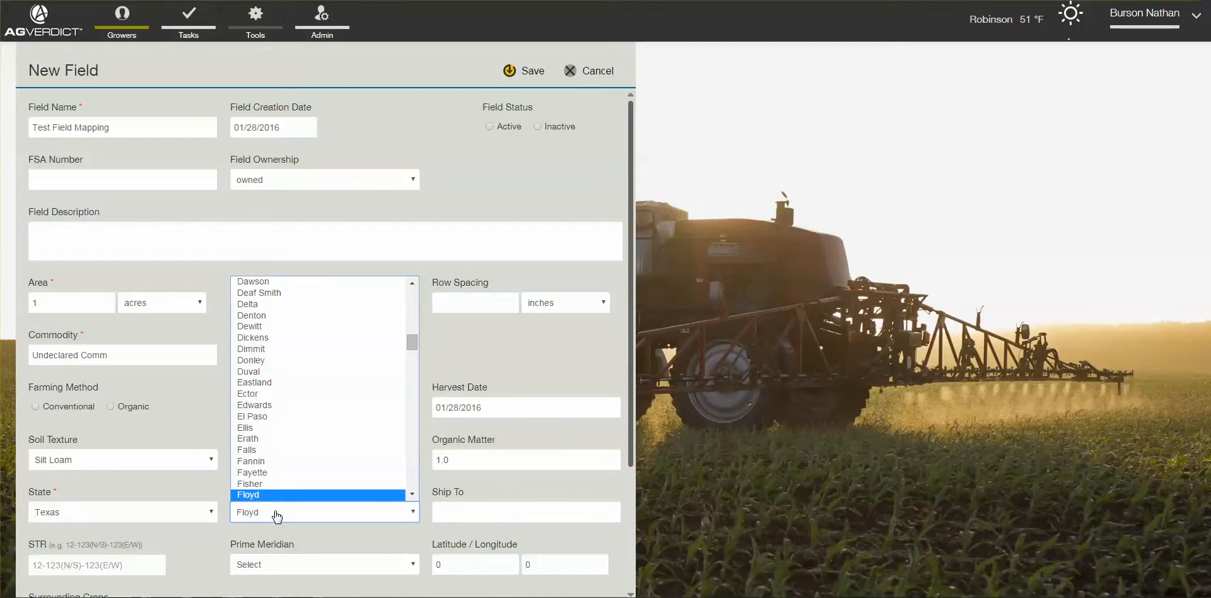
{"action": "key", "text": "Return"}
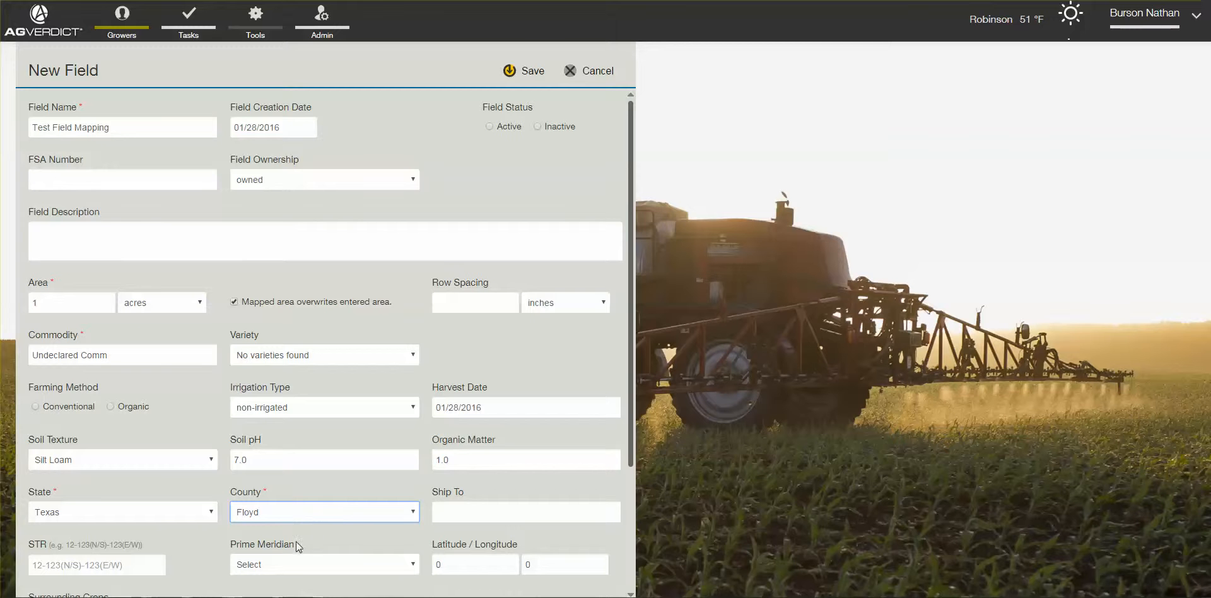
{"action": "left_click", "coordinate": [523, 71]}
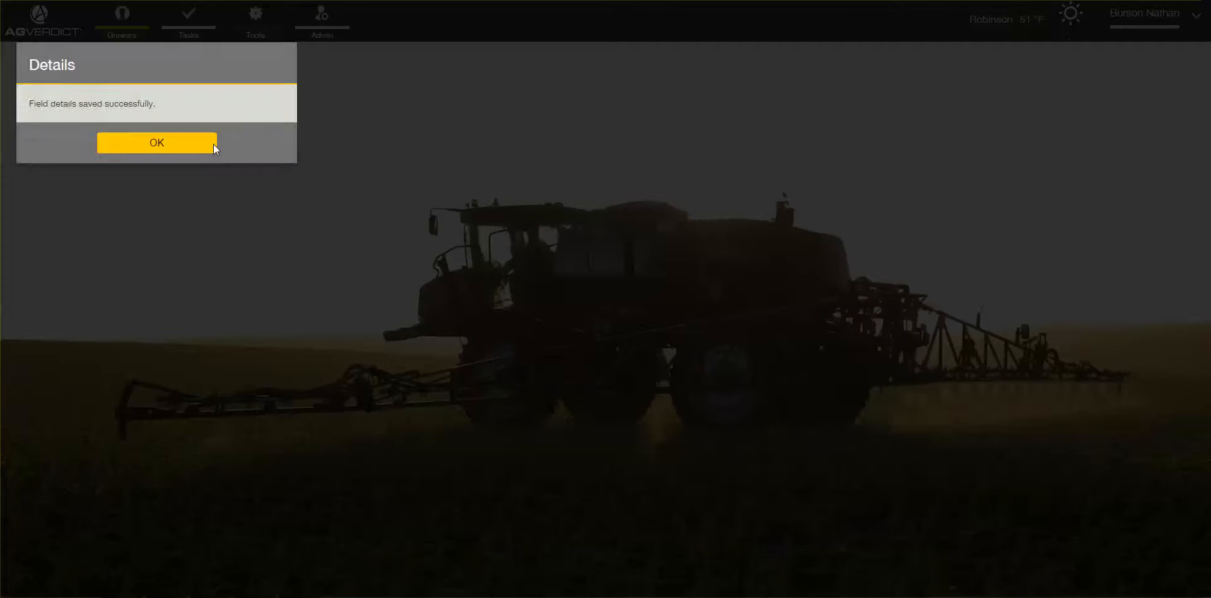
{"action": "left_click", "coordinate": [212, 145]}
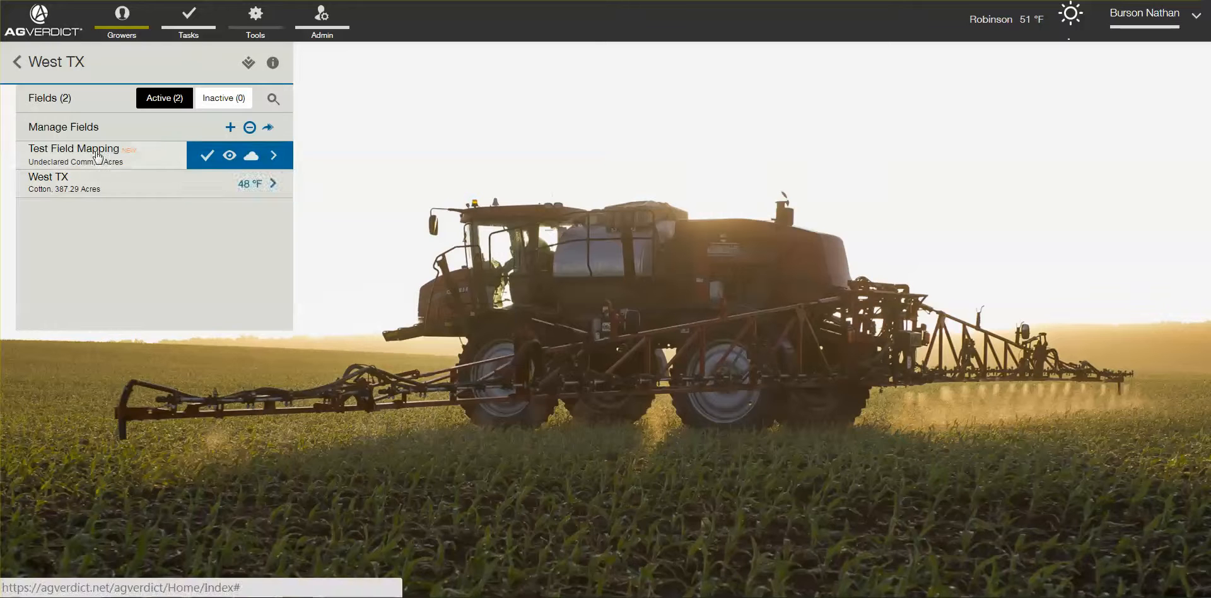
Start a new boundary for Test Field Mapping, keeping the field's name and manual drawing on the map as the plotting method
{"action": "left_click", "coordinate": [95, 152]}
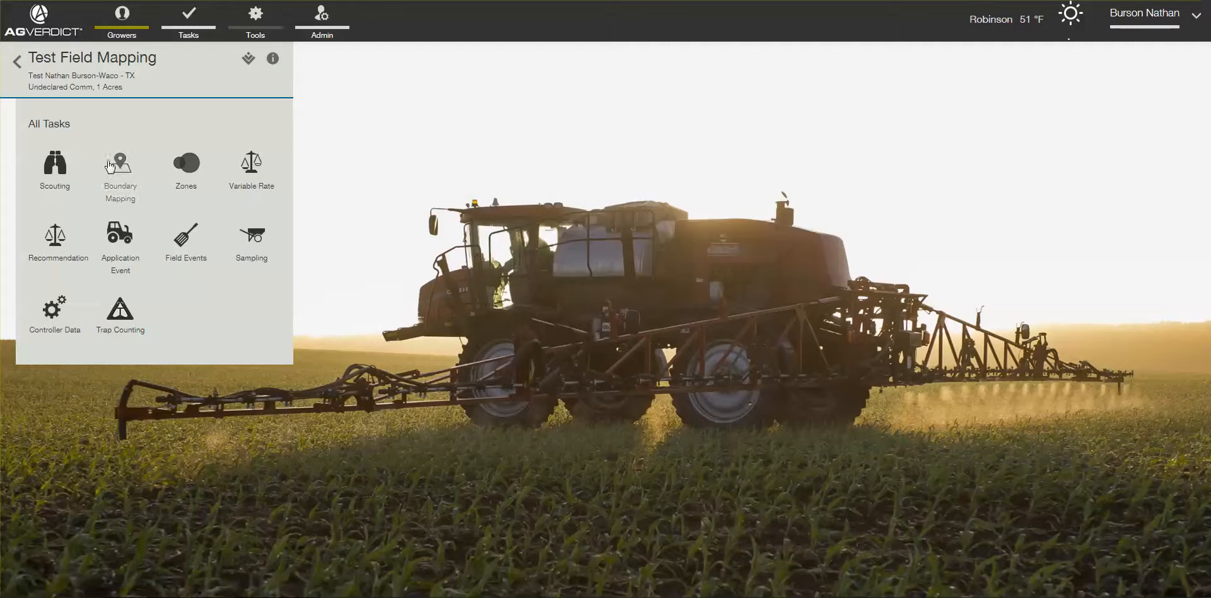
{"action": "left_click", "coordinate": [114, 191]}
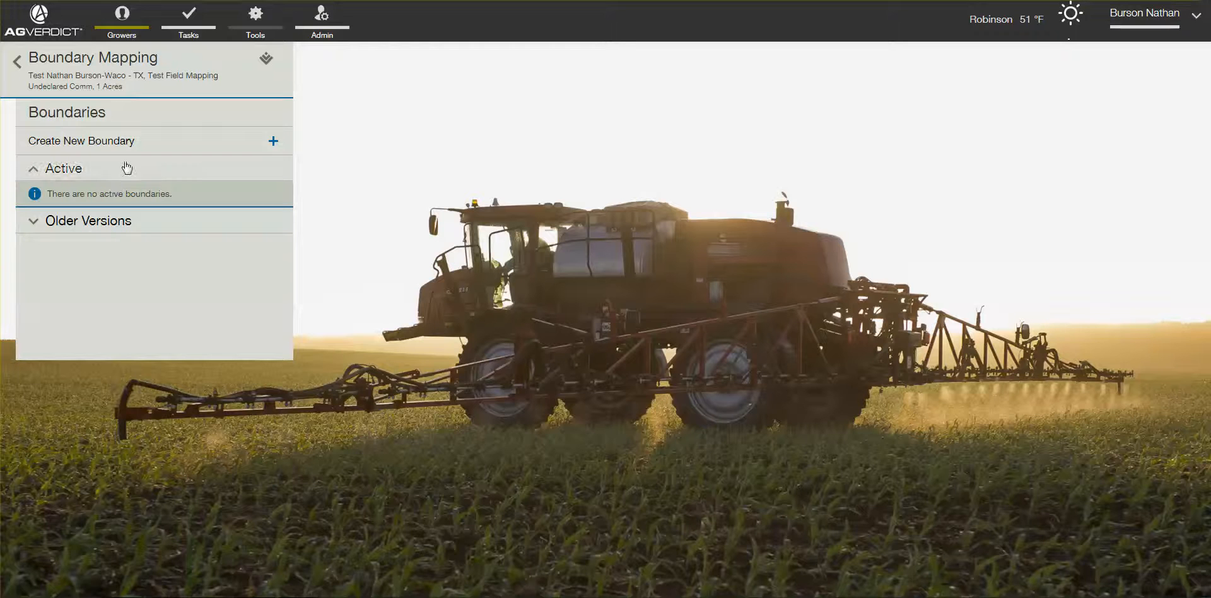
{"action": "left_click", "coordinate": [128, 144]}
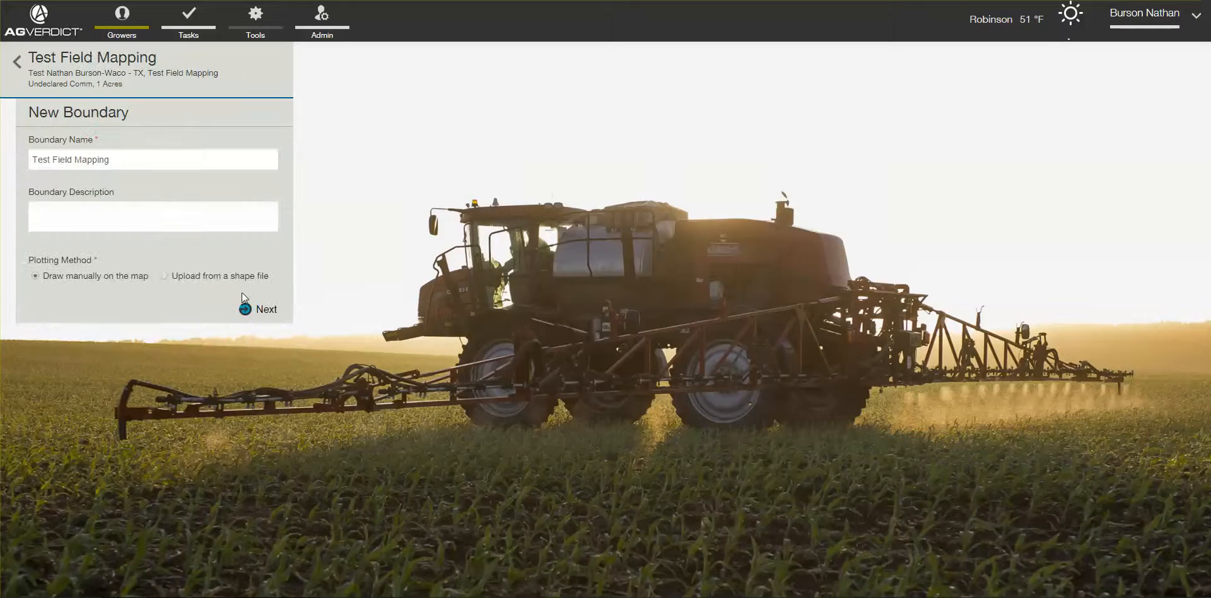
{"action": "left_click", "coordinate": [253, 307]}
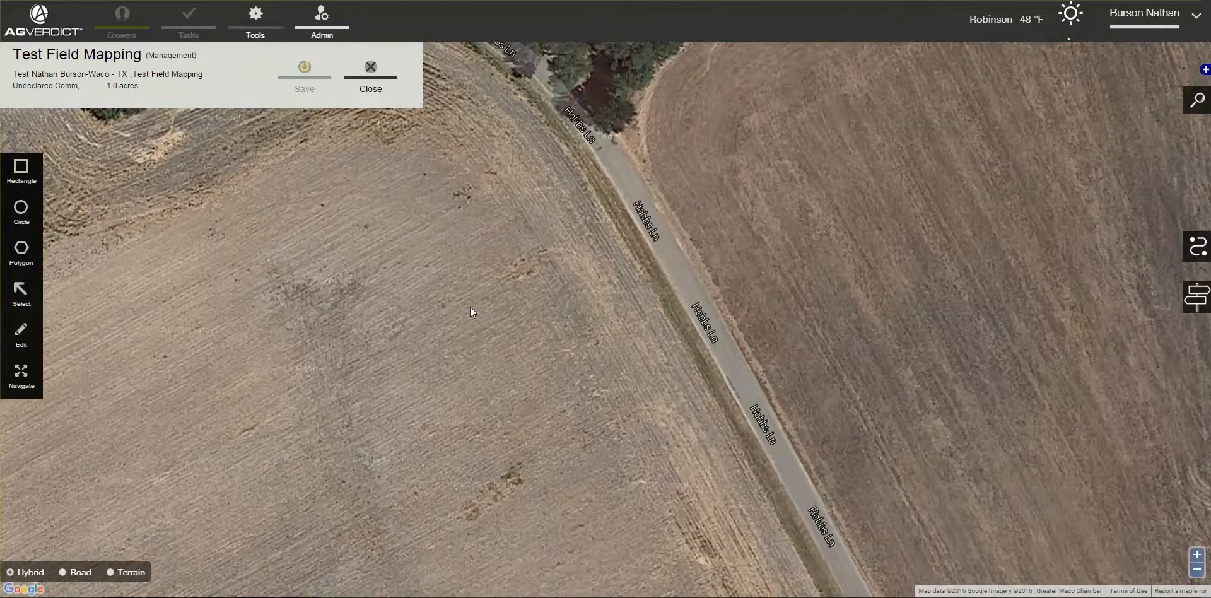
Search the map for Aiken, TX and go to that location
{"action": "scroll", "coordinate": [470, 306], "scroll_direction": "down", "scroll_amount": 2}
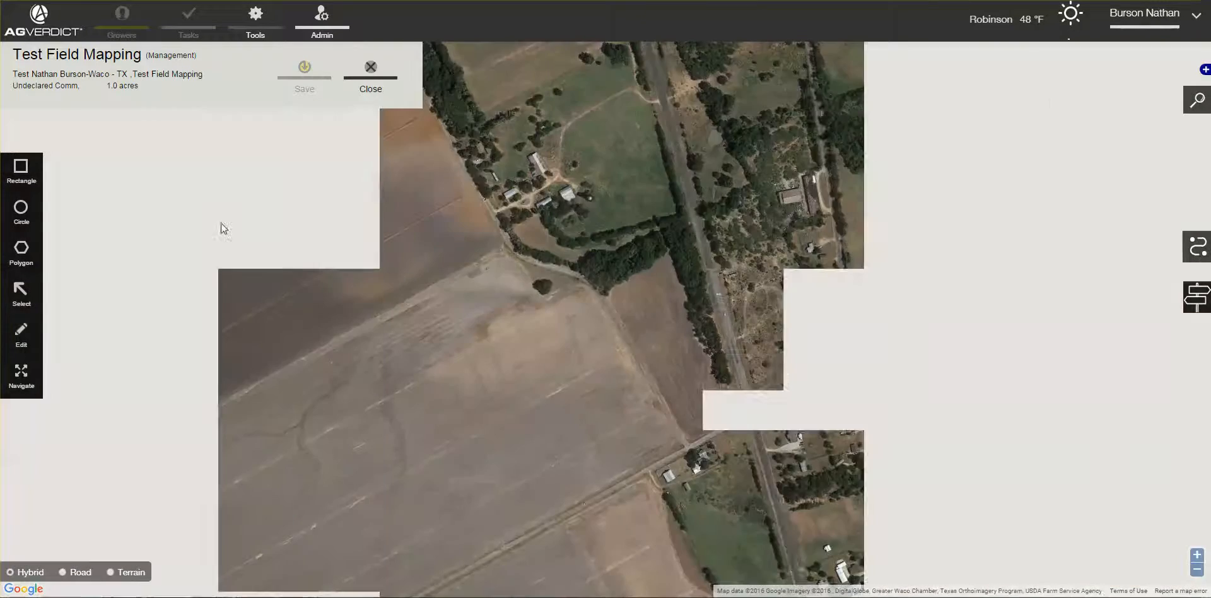
{"action": "left_click", "coordinate": [1198, 102]}
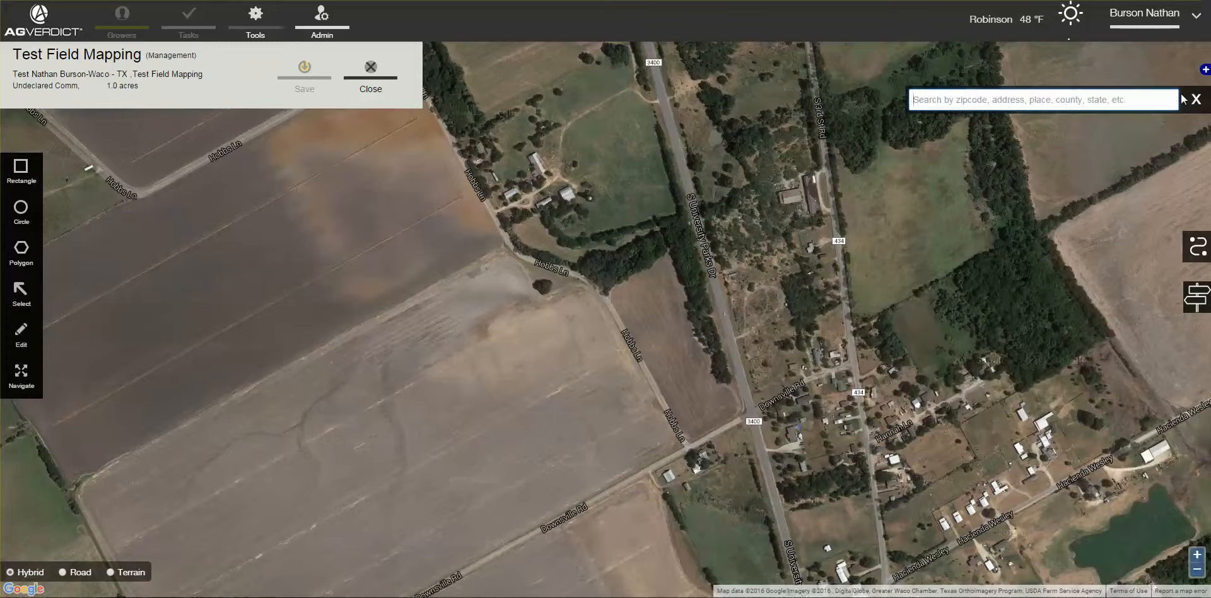
{"action": "type", "text": "aiken, t"}
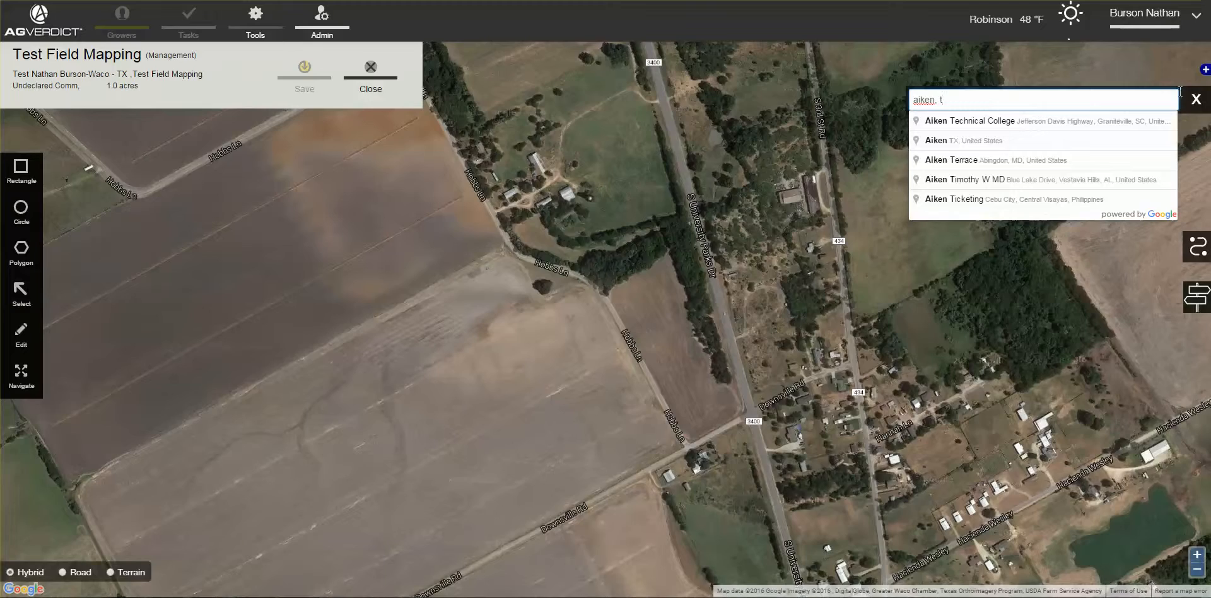
{"action": "left_click", "coordinate": [1079, 142]}
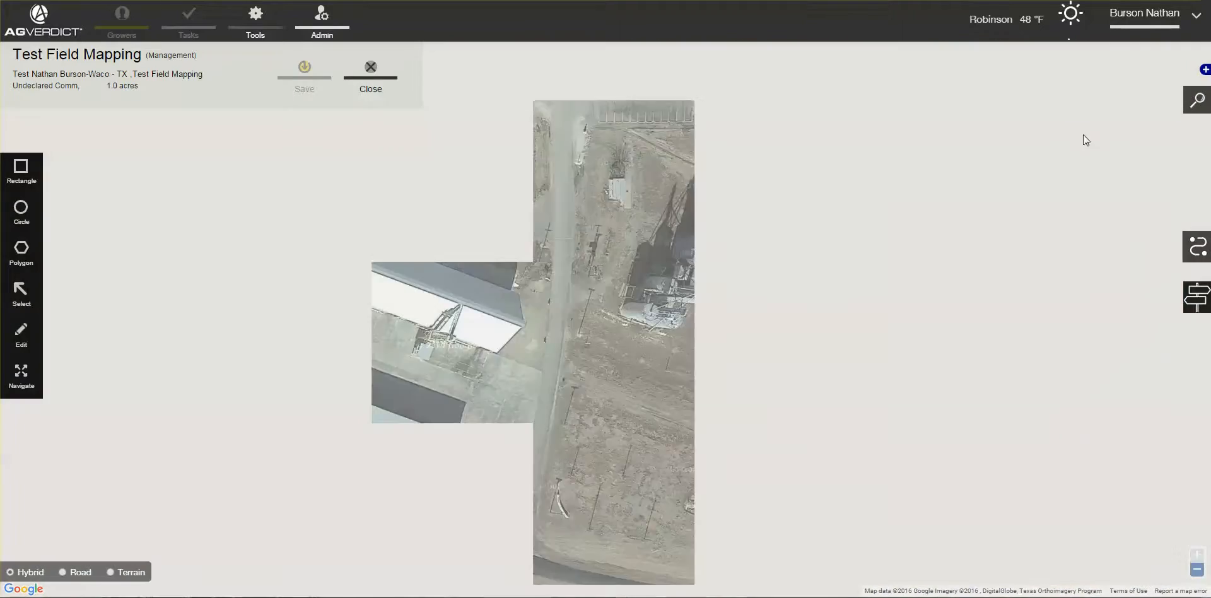
Draw a four-corner polygon of about 388 acres around the two adjoining pivot circles south-west of Aiken, between roads 27 and 156
{"action": "scroll", "coordinate": [600, 260], "scroll_direction": "down", "scroll_amount": 1}
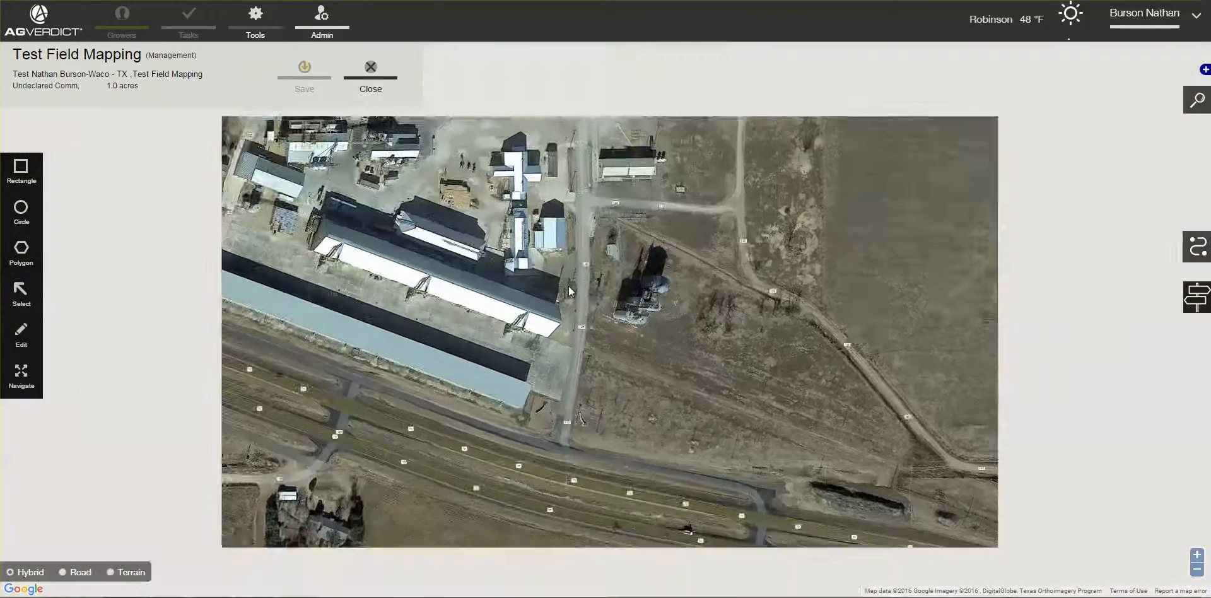
{"action": "scroll", "coordinate": [536, 357], "scroll_direction": "down", "scroll_amount": 1}
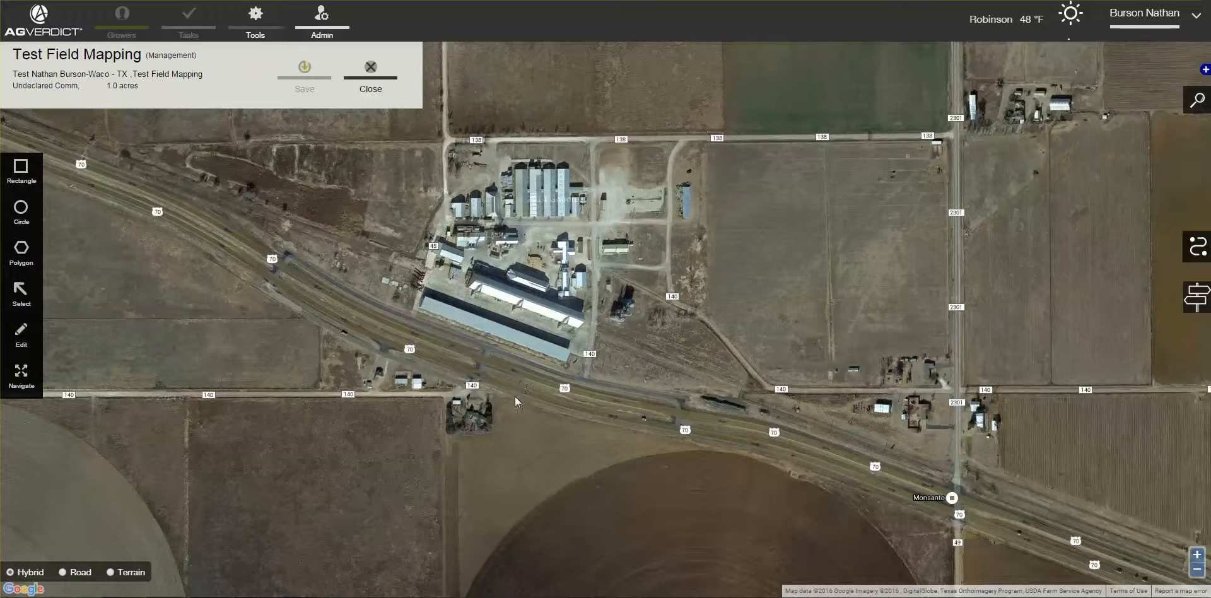
{"action": "scroll", "coordinate": [505, 441], "scroll_direction": "down", "scroll_amount": 1}
{"action": "left_click_drag", "start_coordinate": [505, 444], "coordinate": [502, 140]}
{"action": "left_click_drag", "start_coordinate": [499, 523], "coordinate": [533, 284]}
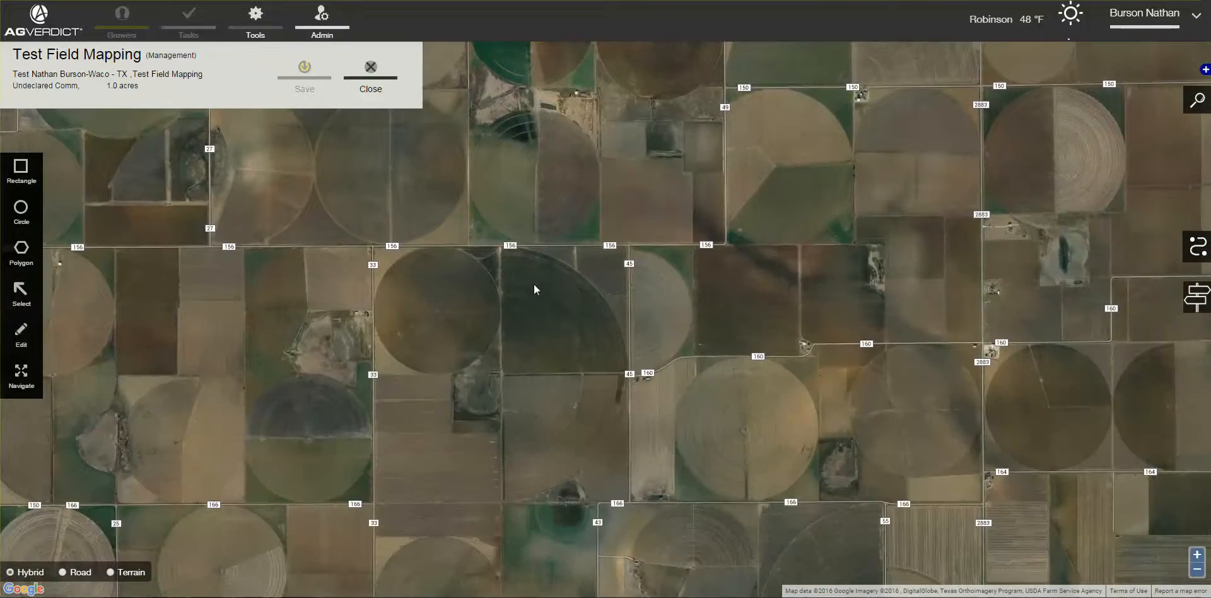
{"action": "scroll", "coordinate": [547, 368], "scroll_direction": "down", "scroll_amount": 1}
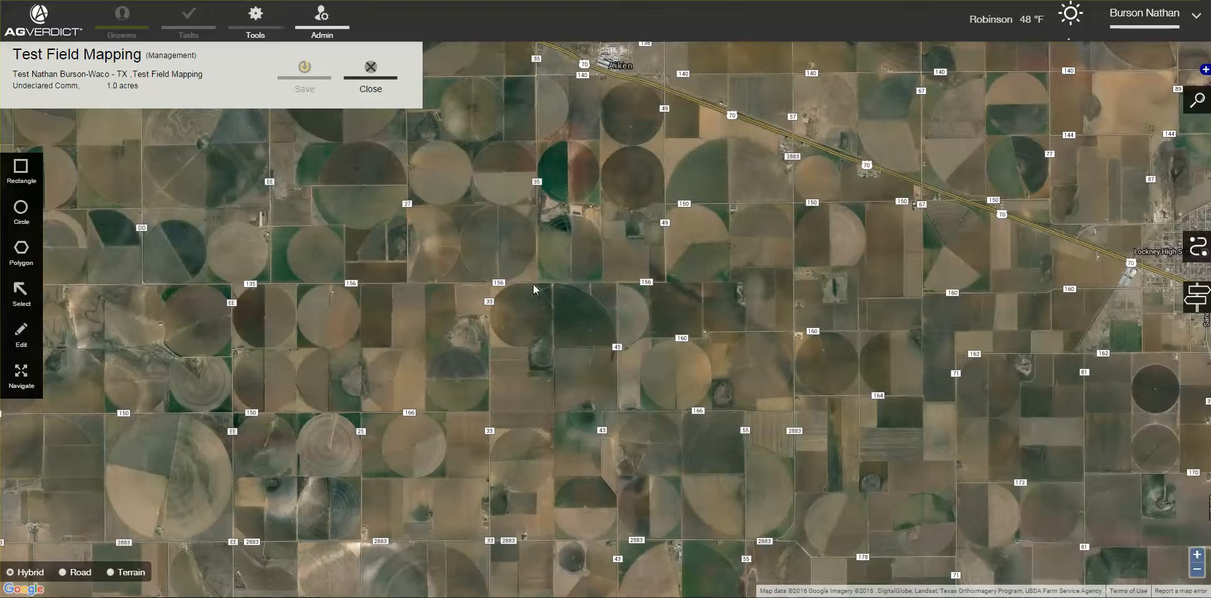
{"action": "scroll", "coordinate": [464, 239], "scroll_direction": "up", "scroll_amount": 1}
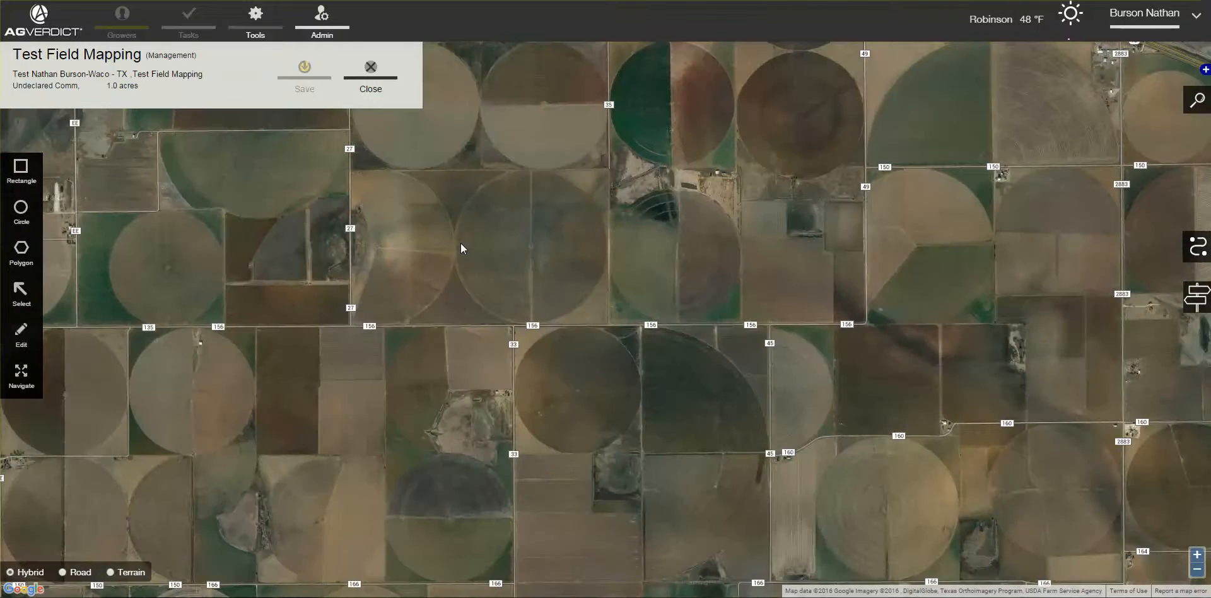
{"action": "scroll", "coordinate": [460, 243], "scroll_direction": "up", "scroll_amount": 1}
{"action": "left_click_drag", "start_coordinate": [460, 243], "coordinate": [585, 317]}
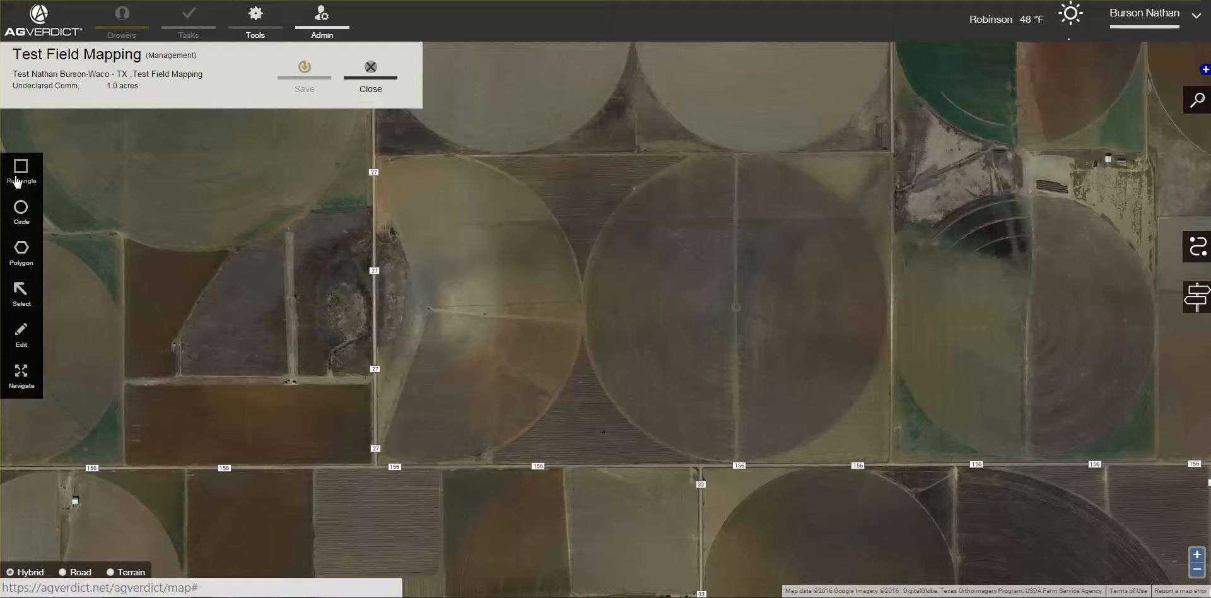
{"action": "left_click", "coordinate": [21, 252]}
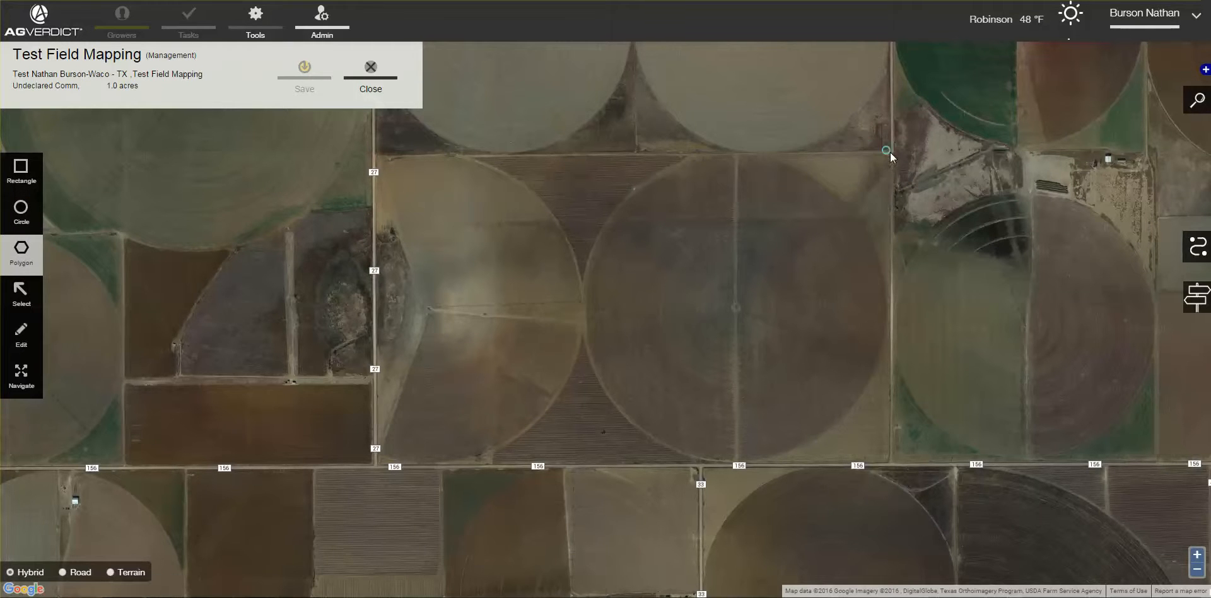
{"action": "left_click", "coordinate": [375, 158]}
{"action": "left_click", "coordinate": [374, 467]}
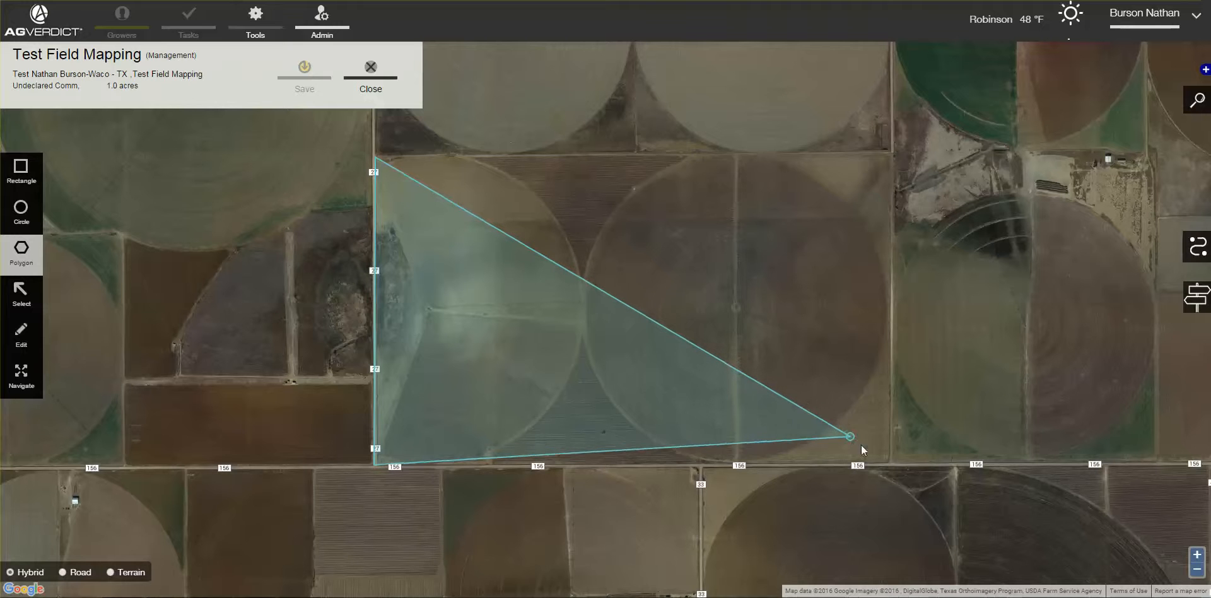
{"action": "left_click", "coordinate": [889, 464]}
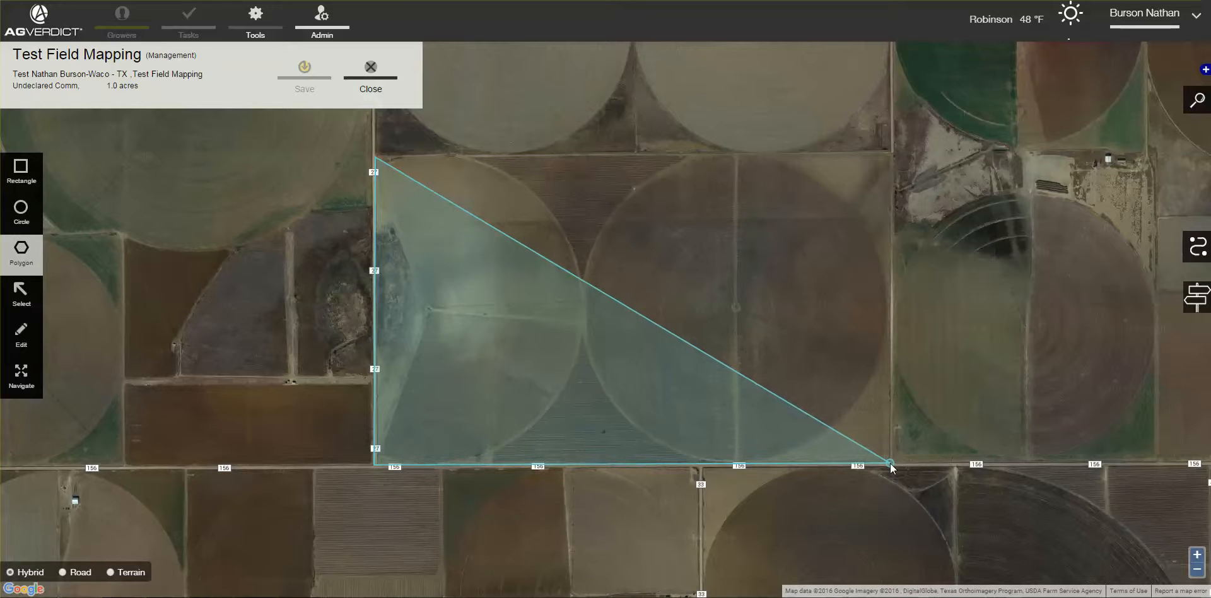
{"action": "double_click", "coordinate": [892, 152]}
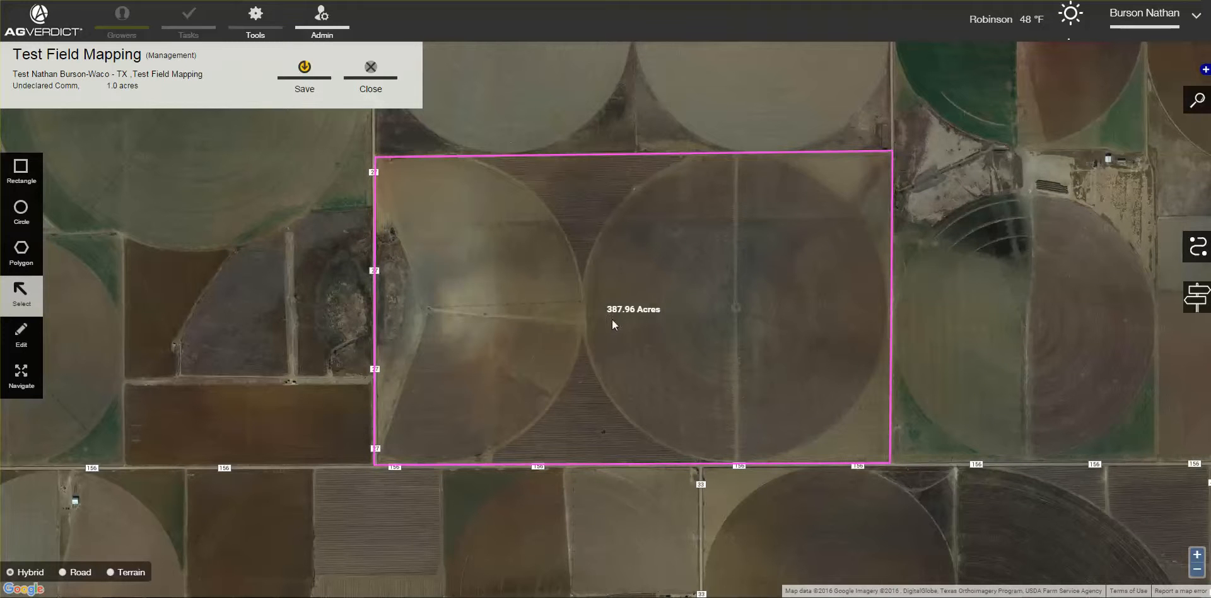
Save the drawn management boundary and close the map
{"action": "left_click", "coordinate": [311, 73]}
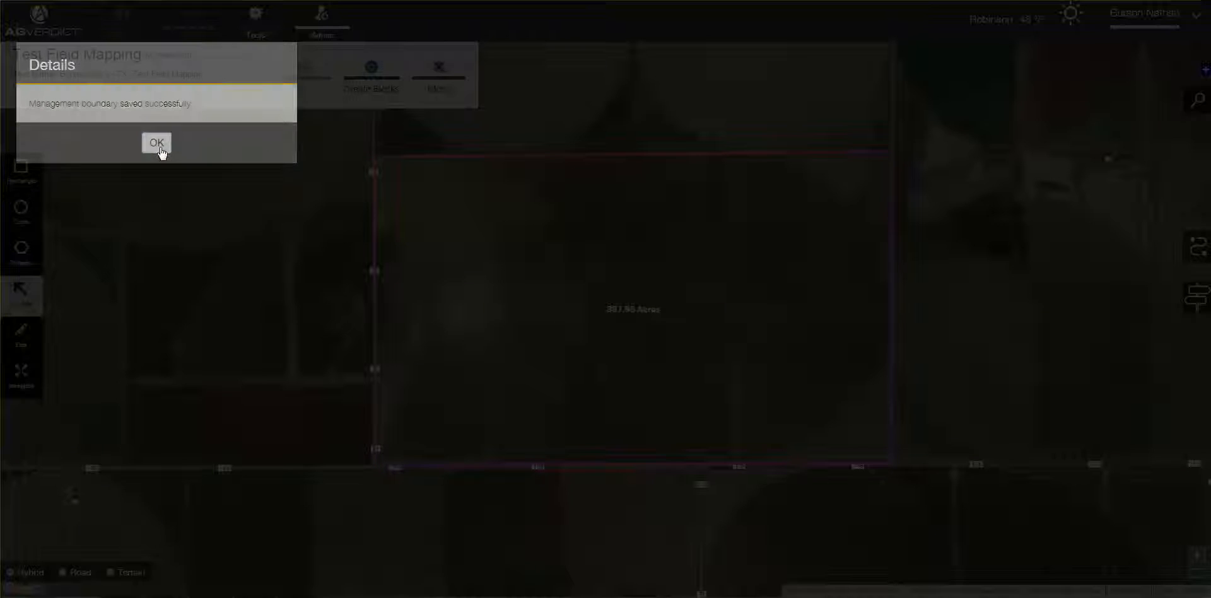
{"action": "left_click", "coordinate": [160, 146]}
{"action": "left_click", "coordinate": [434, 68]}
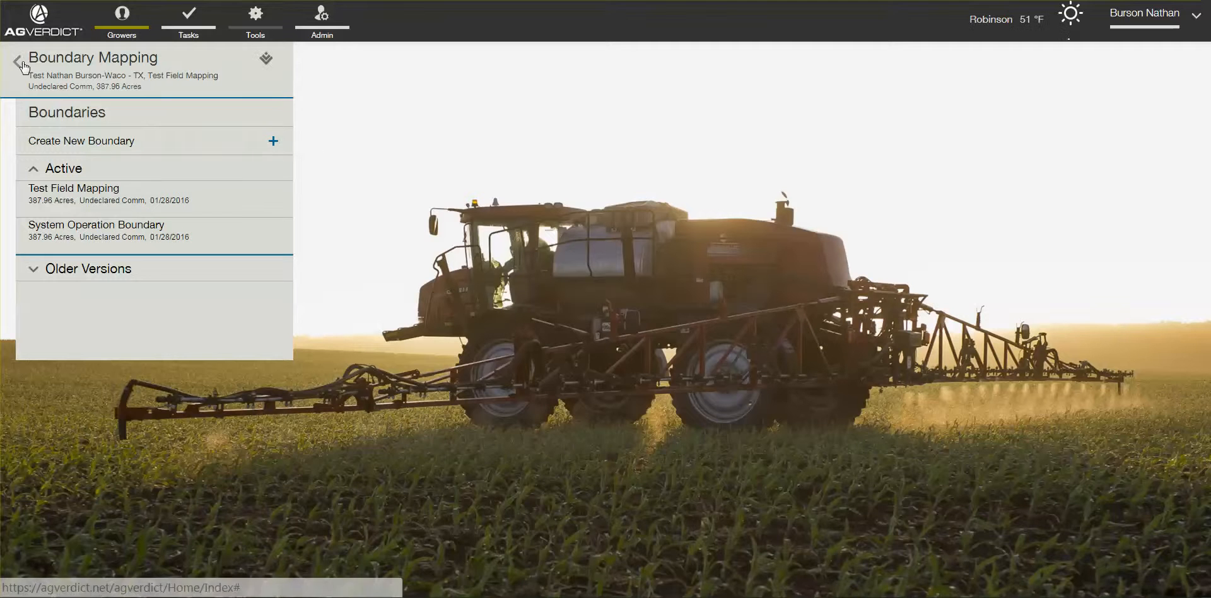
Return to the West TX field list and open the blocks of Test Field Mapping
{"action": "left_click", "coordinate": [19, 63]}
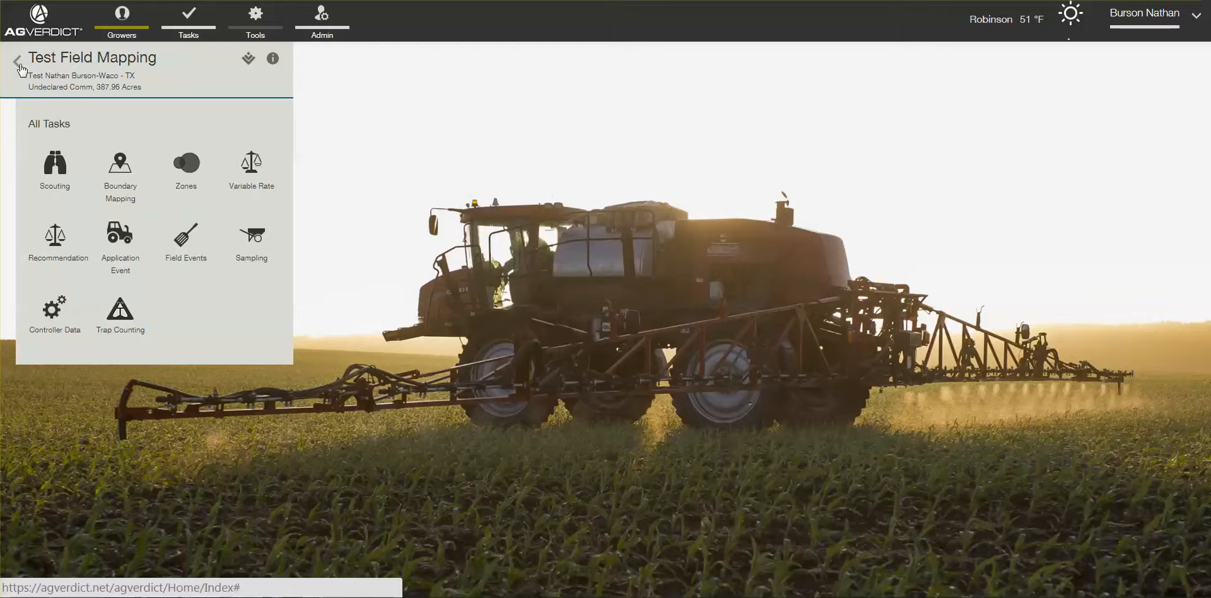
{"action": "left_click", "coordinate": [19, 63]}
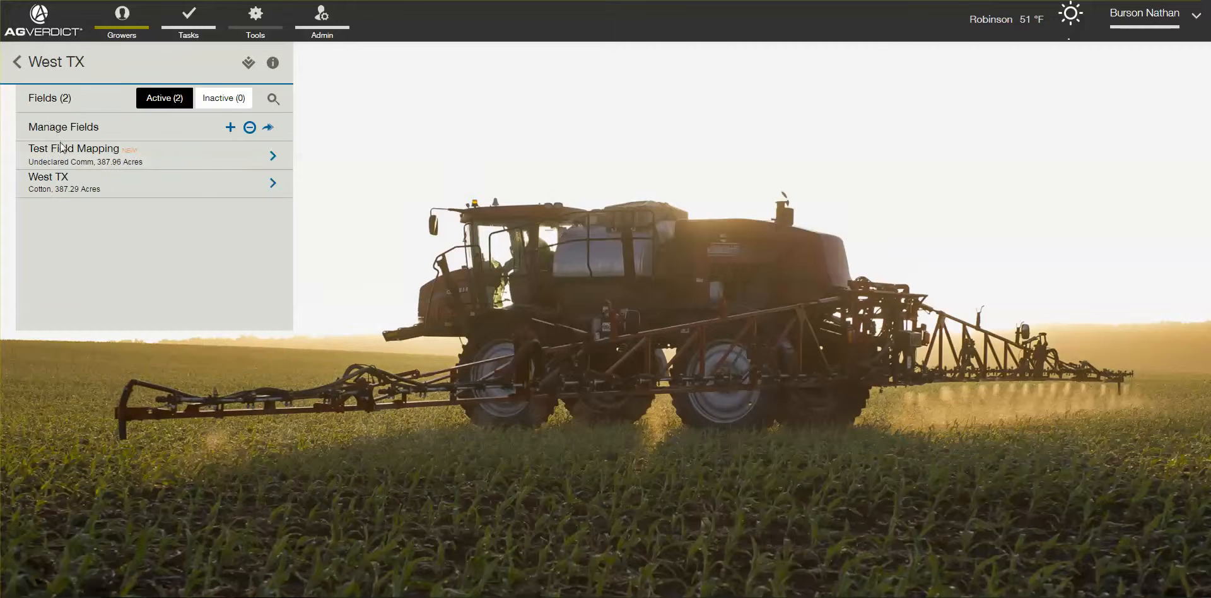
{"action": "mouse_move", "coordinate": [82, 159]}
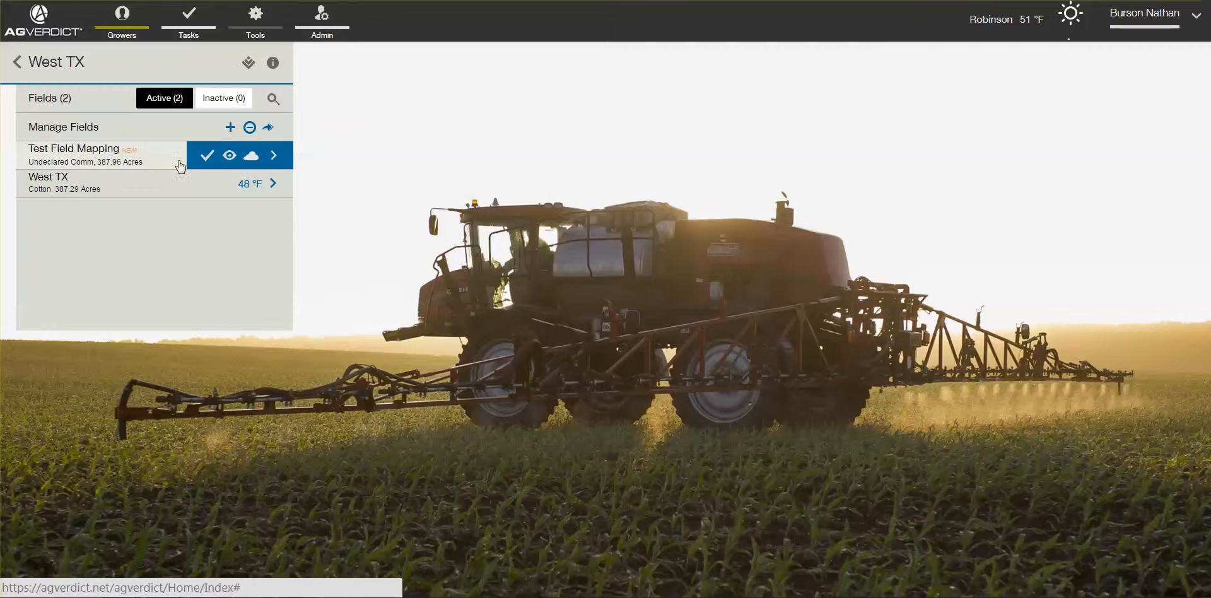
{"action": "left_click", "coordinate": [276, 157]}
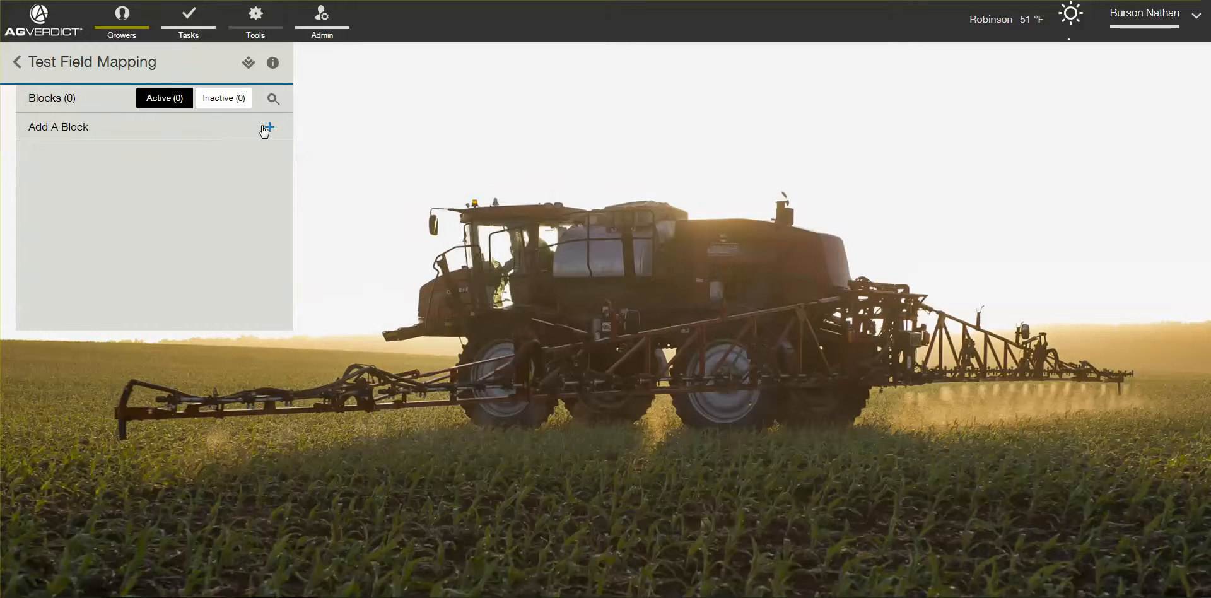
Add a block named East Pivot with an area of 1 acre to Test Field Mapping and save it
{"action": "left_click", "coordinate": [265, 128]}
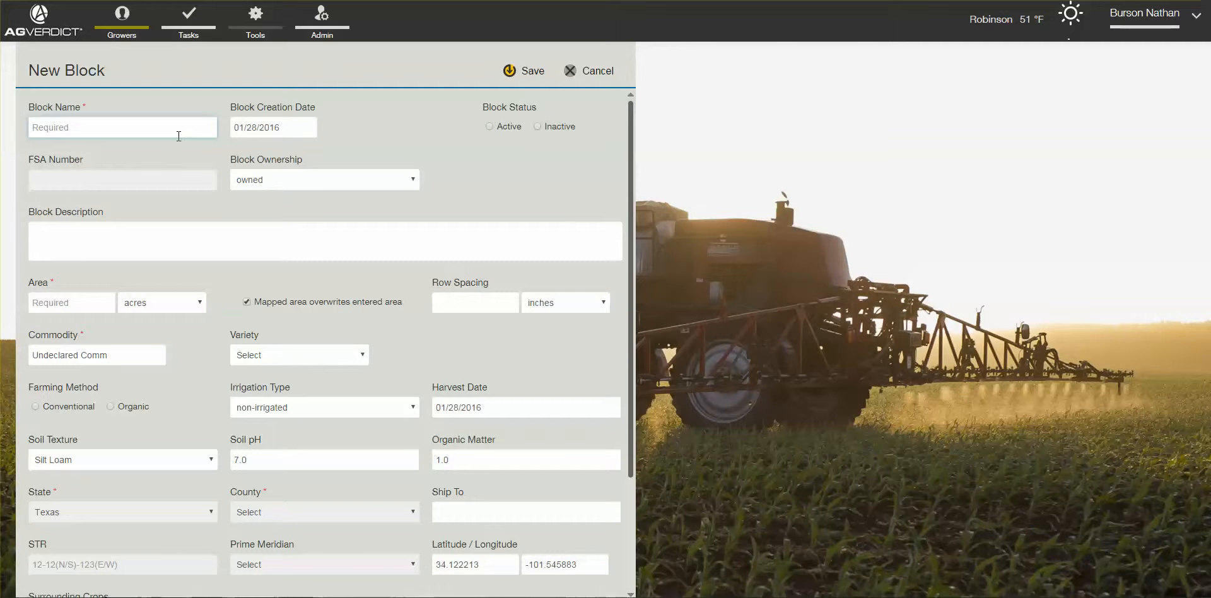
{"action": "type", "text": "East Pivot"}
{"action": "left_click", "coordinate": [39, 307]}
{"action": "type", "text": "1"}
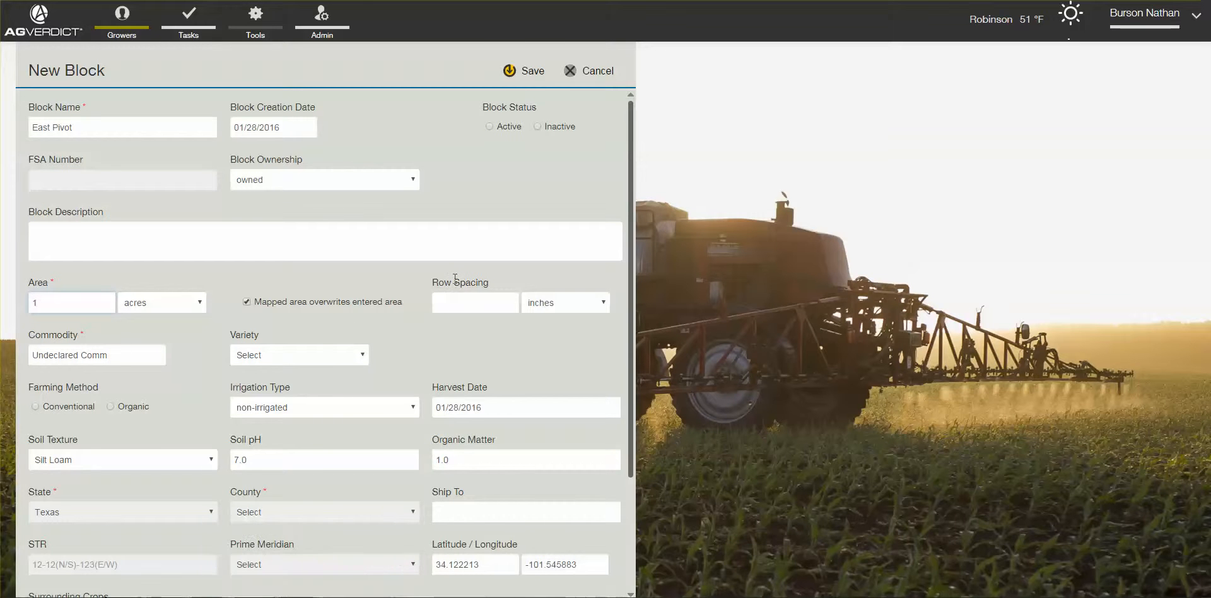
{"action": "left_click", "coordinate": [516, 76]}
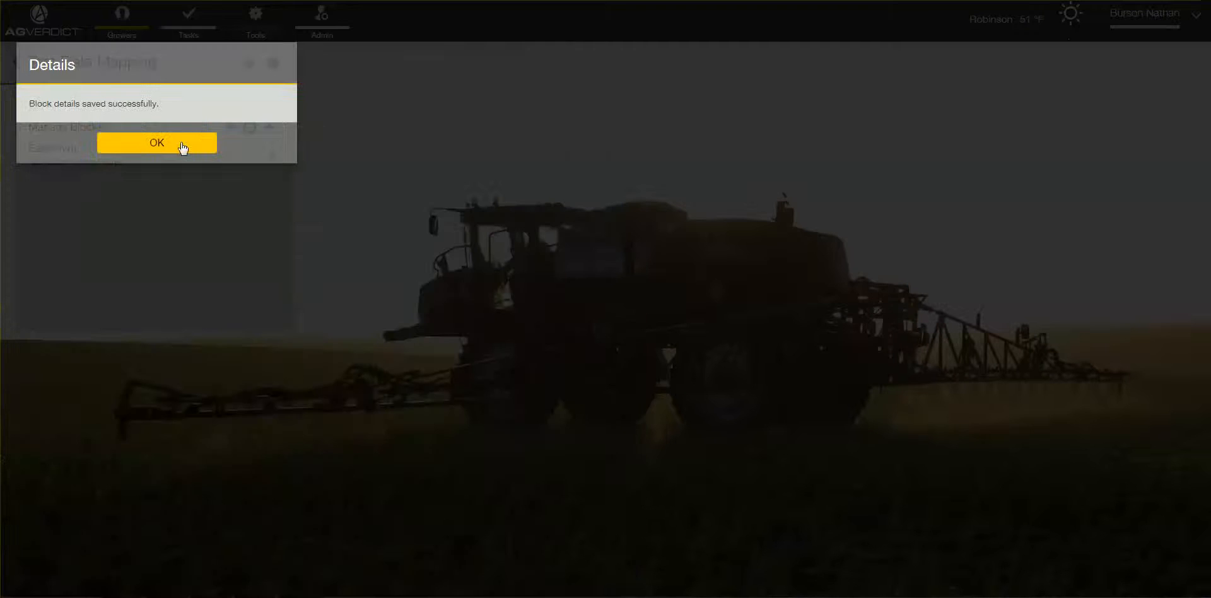
{"action": "left_click", "coordinate": [182, 147]}
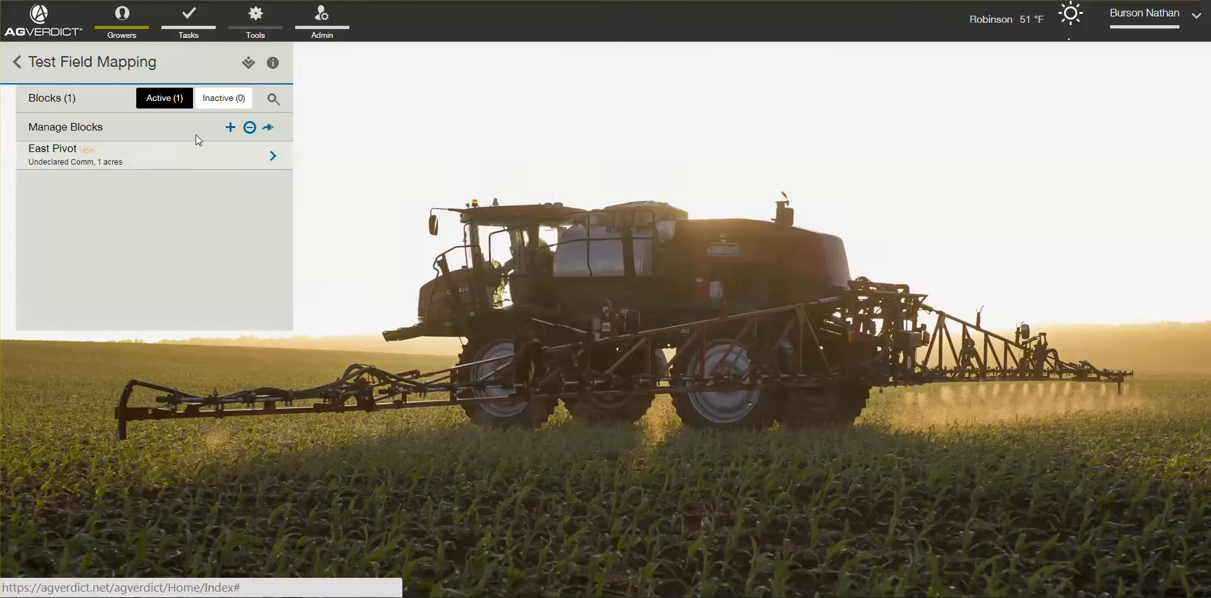
Add a second block named West Pivot with an area of 1 acre and save it
{"action": "left_click", "coordinate": [230, 128]}
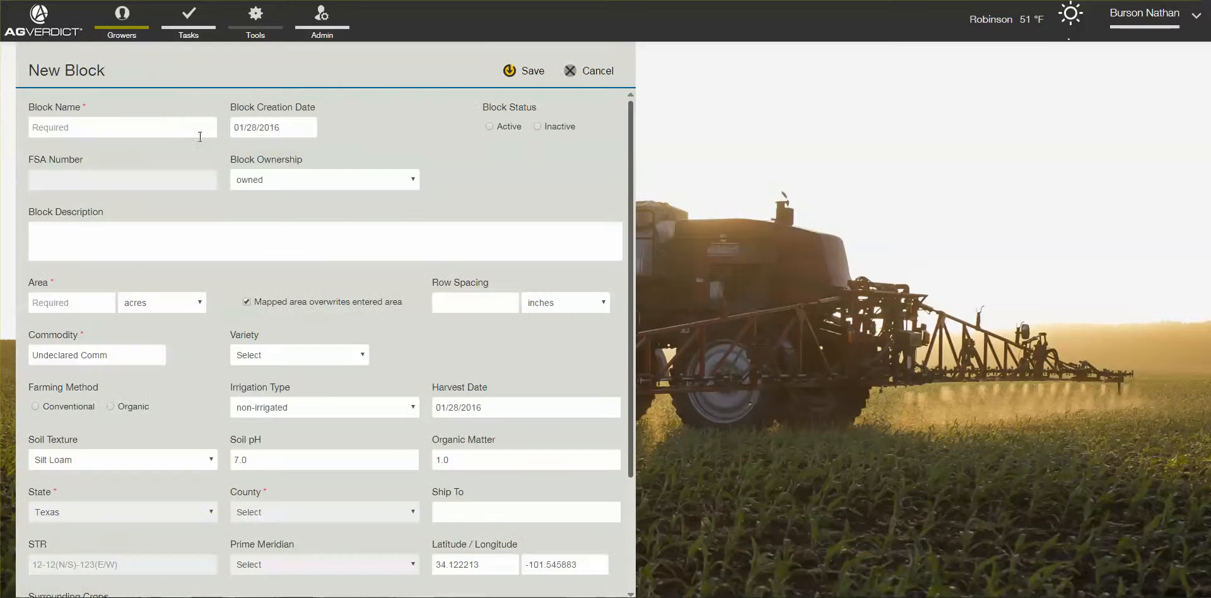
{"action": "left_click", "coordinate": [171, 121]}
{"action": "type", "text": "West Pivot"}
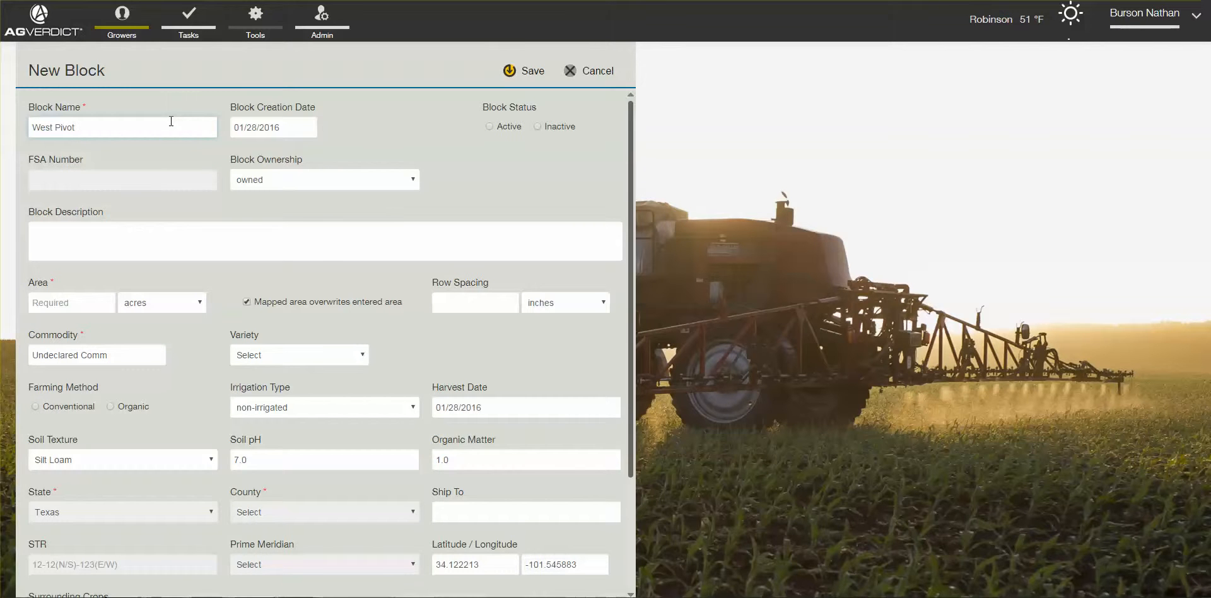
{"action": "left_click", "coordinate": [80, 302]}
{"action": "type", "text": "1"}
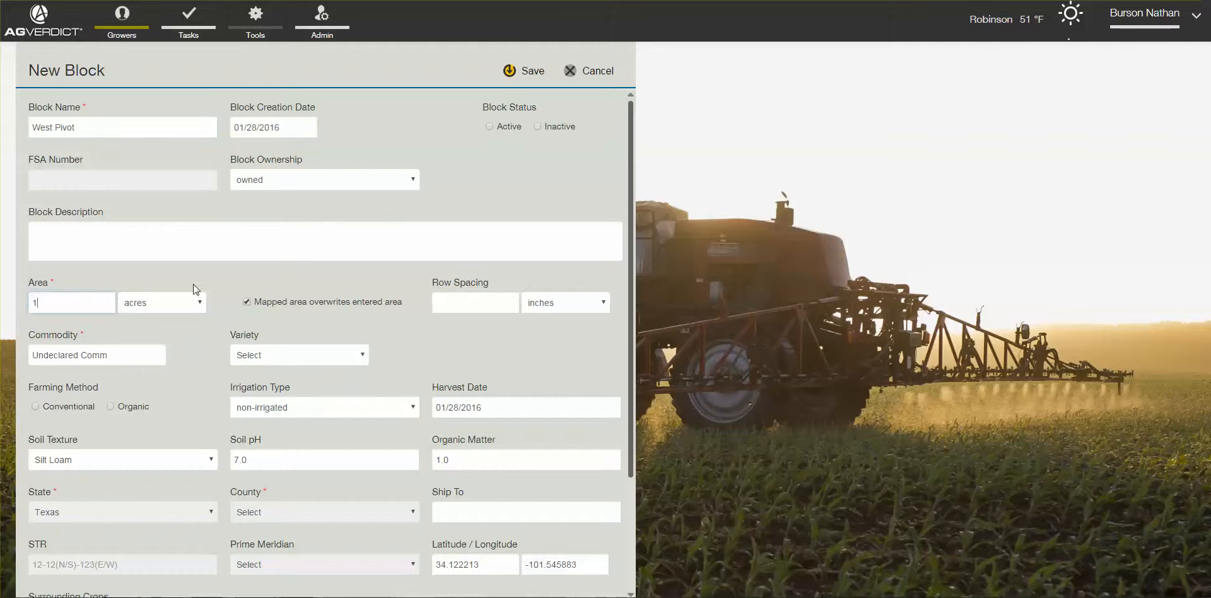
{"action": "left_click", "coordinate": [525, 74]}
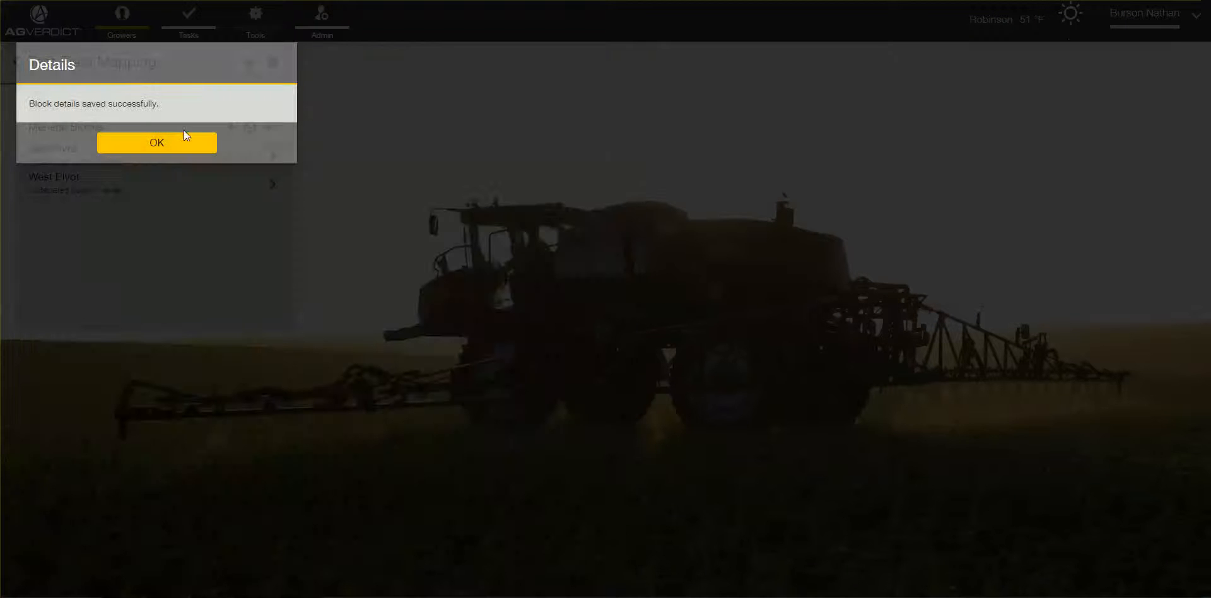
{"action": "left_click", "coordinate": [183, 141]}
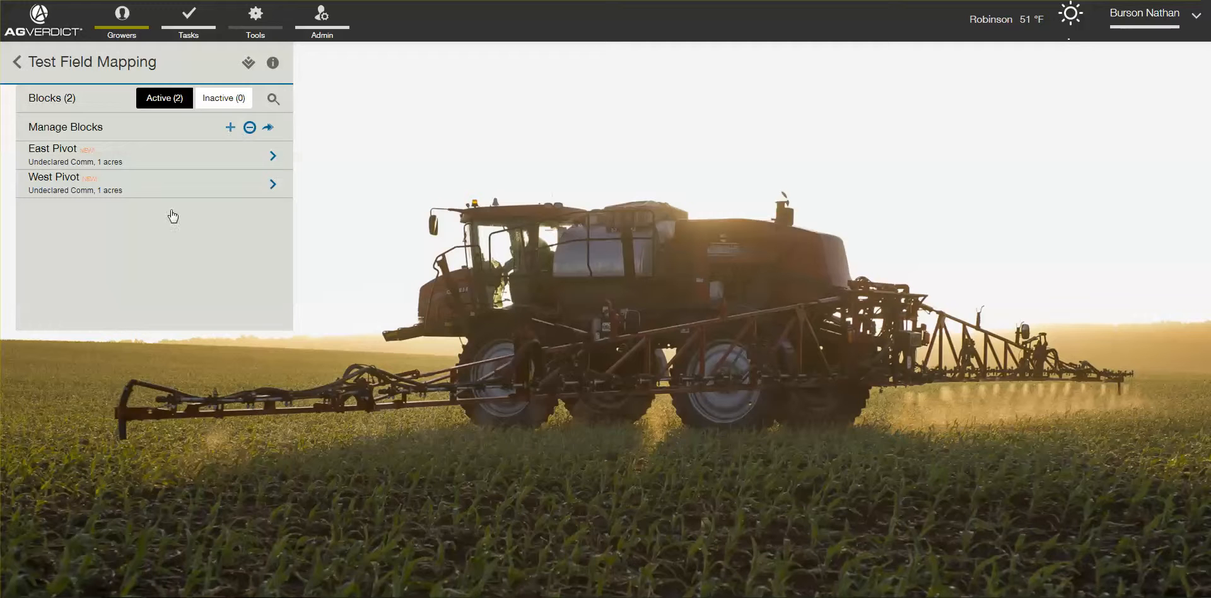
Add a third block named Corners with an area of 1 acre and save it
{"action": "type", "text": "Corners"}
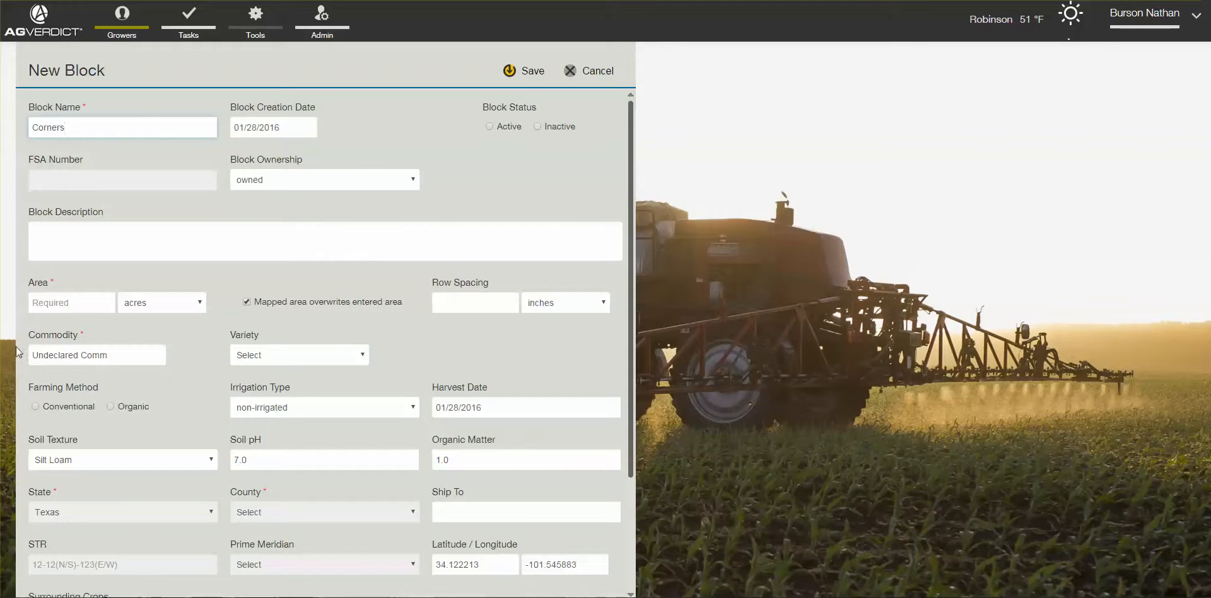
{"action": "left_click", "coordinate": [39, 302]}
{"action": "type", "text": "1"}
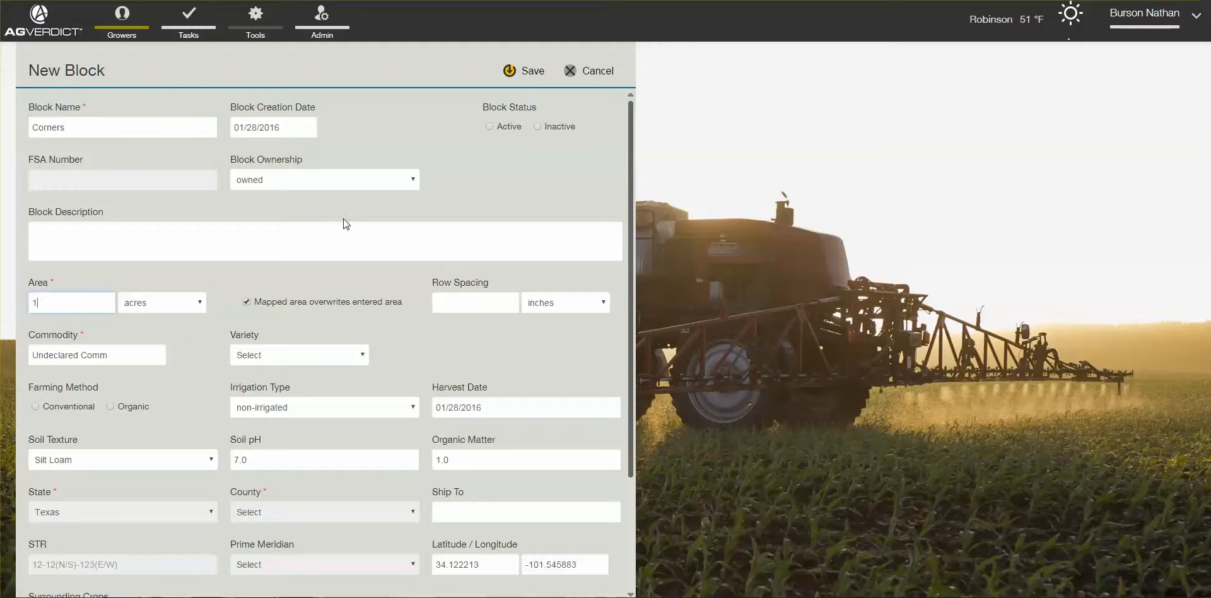
{"action": "left_click", "coordinate": [526, 71]}
{"action": "left_click", "coordinate": [210, 149]}
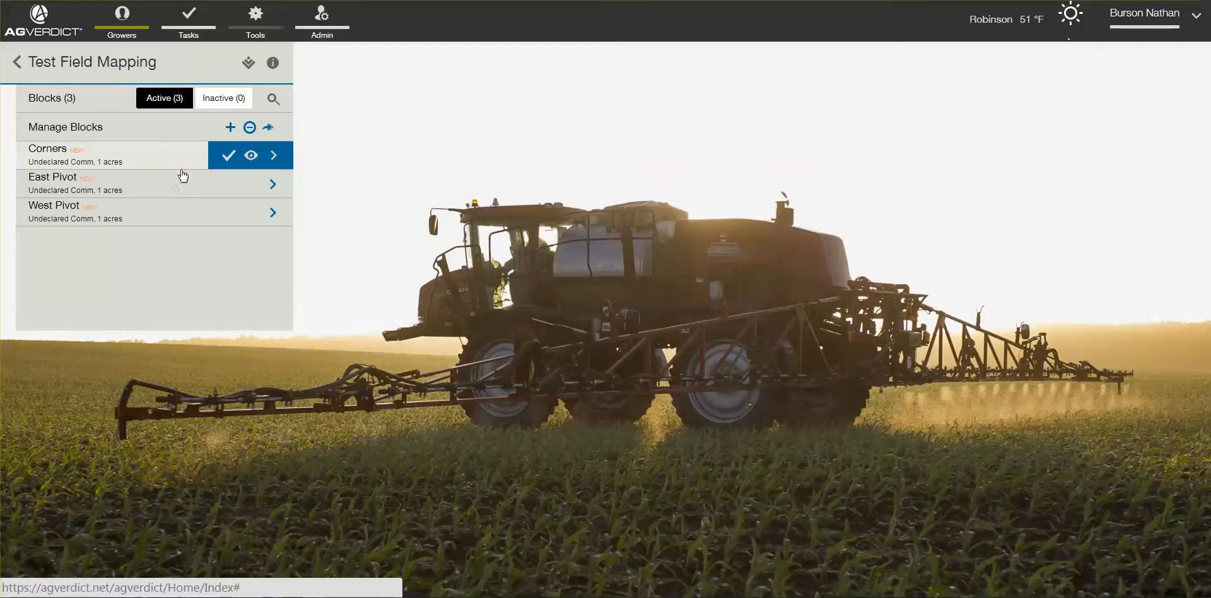
Start a new boundary for the East Pivot block and open it on the map for manual drawing
{"action": "left_click", "coordinate": [171, 192]}
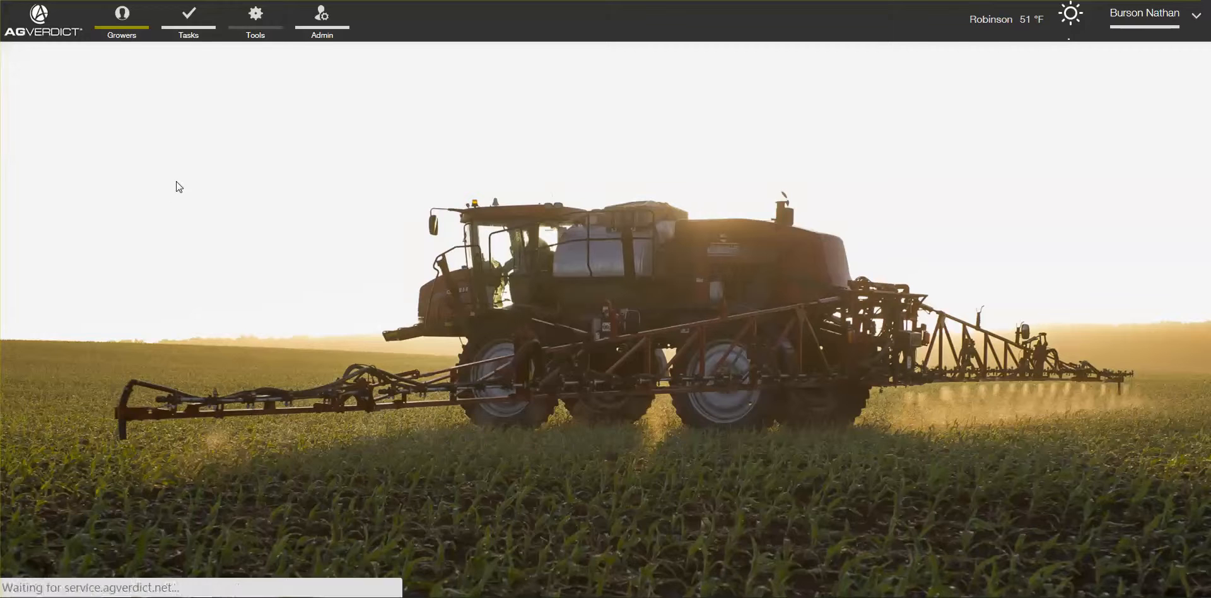
{"action": "left_click", "coordinate": [119, 163]}
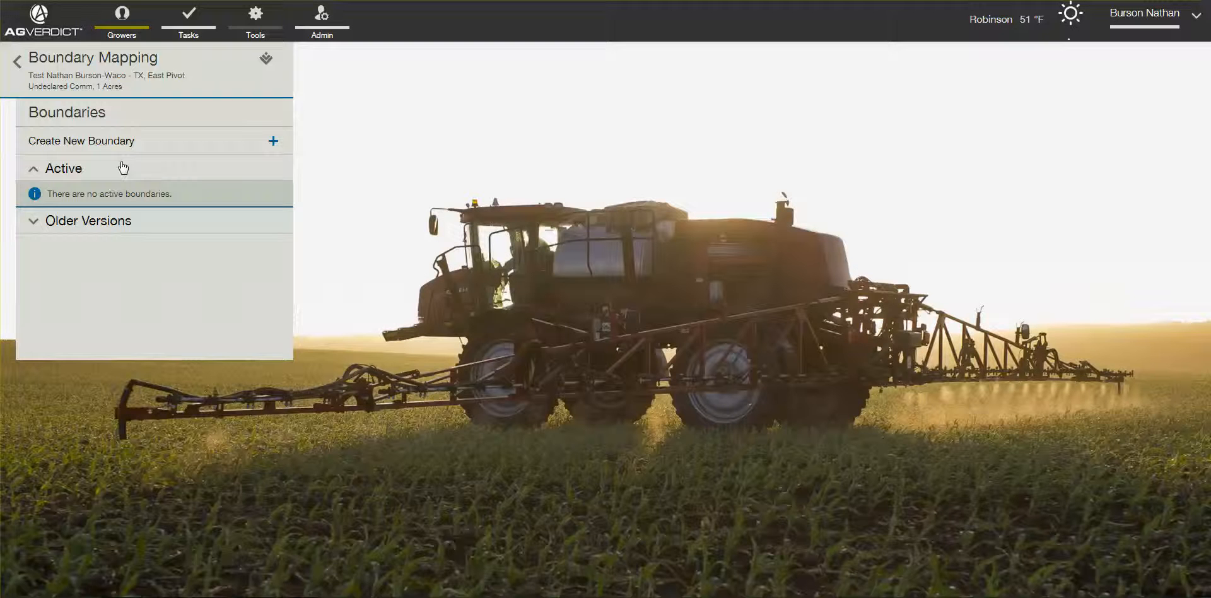
{"action": "left_click", "coordinate": [127, 144]}
{"action": "left_click", "coordinate": [246, 309]}
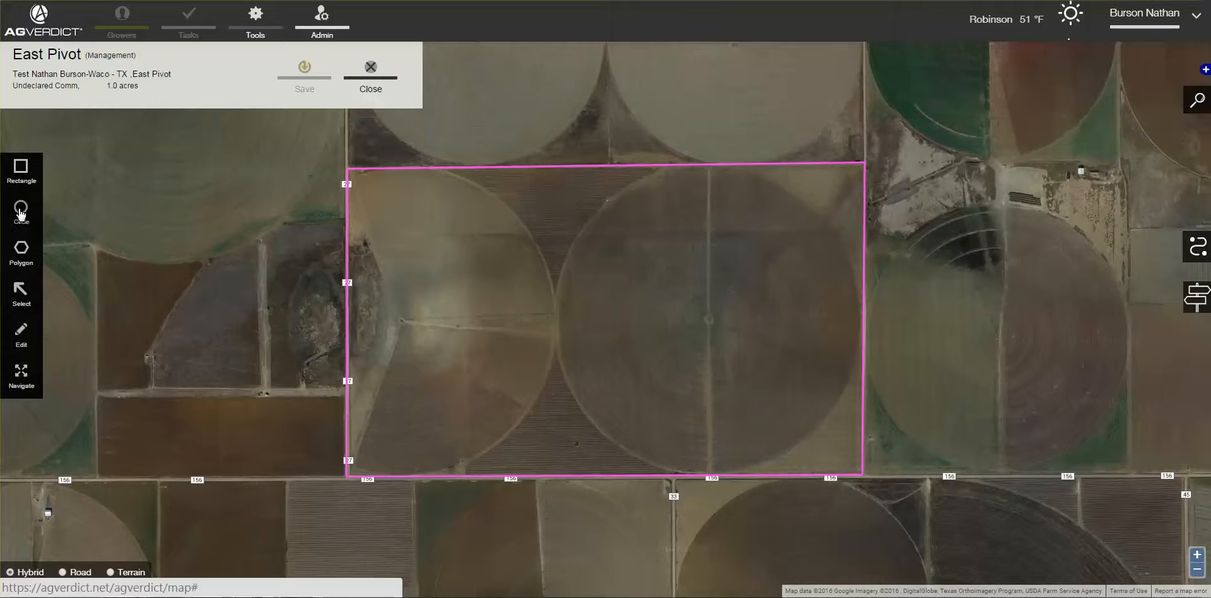
Draw a circle of about 179 acres over the eastern pivot inside the field outline and save it as the block's management boundary
{"action": "left_click", "coordinate": [21, 213]}
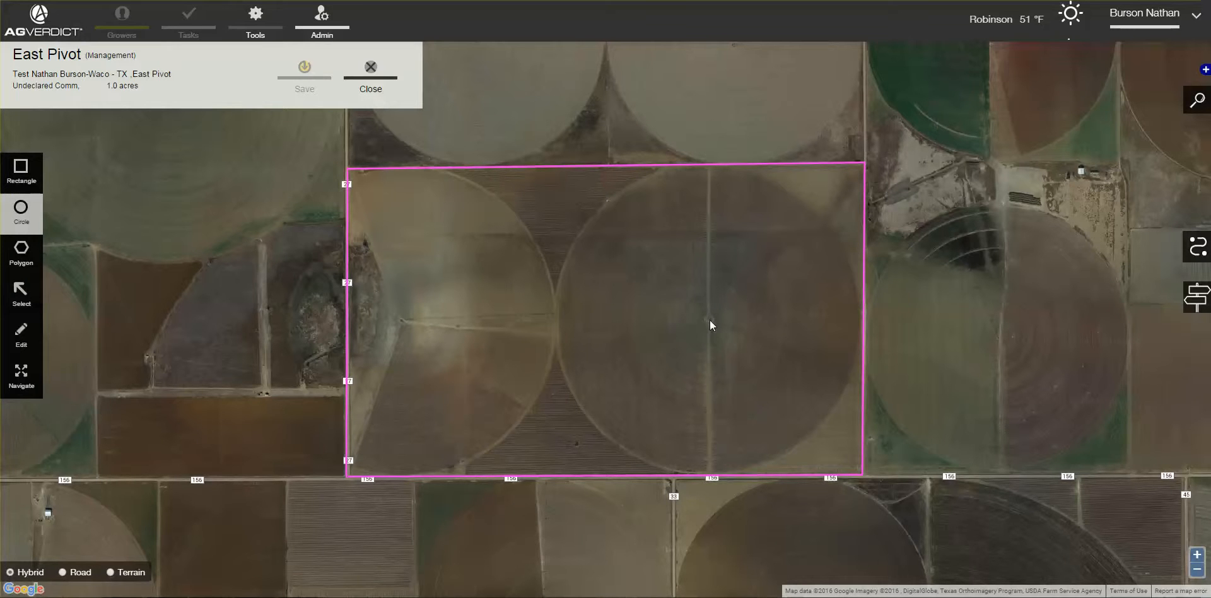
{"action": "left_click_drag", "start_coordinate": [709, 320], "coordinate": [849, 383]}
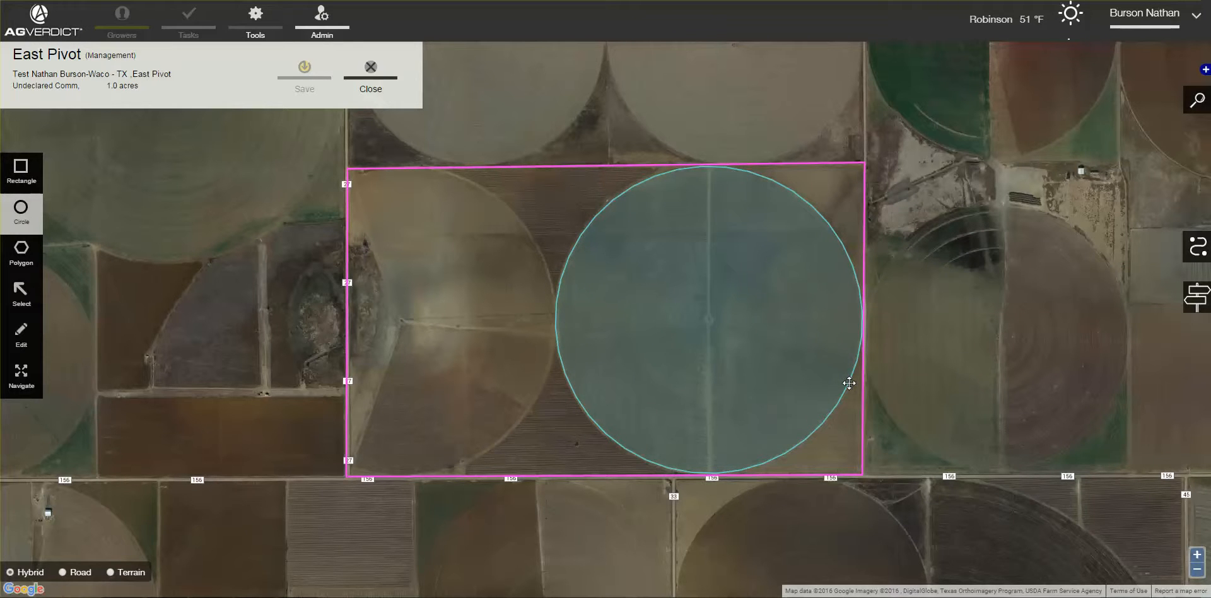
{"action": "left_click_drag", "start_coordinate": [849, 383], "coordinate": [849, 383]}
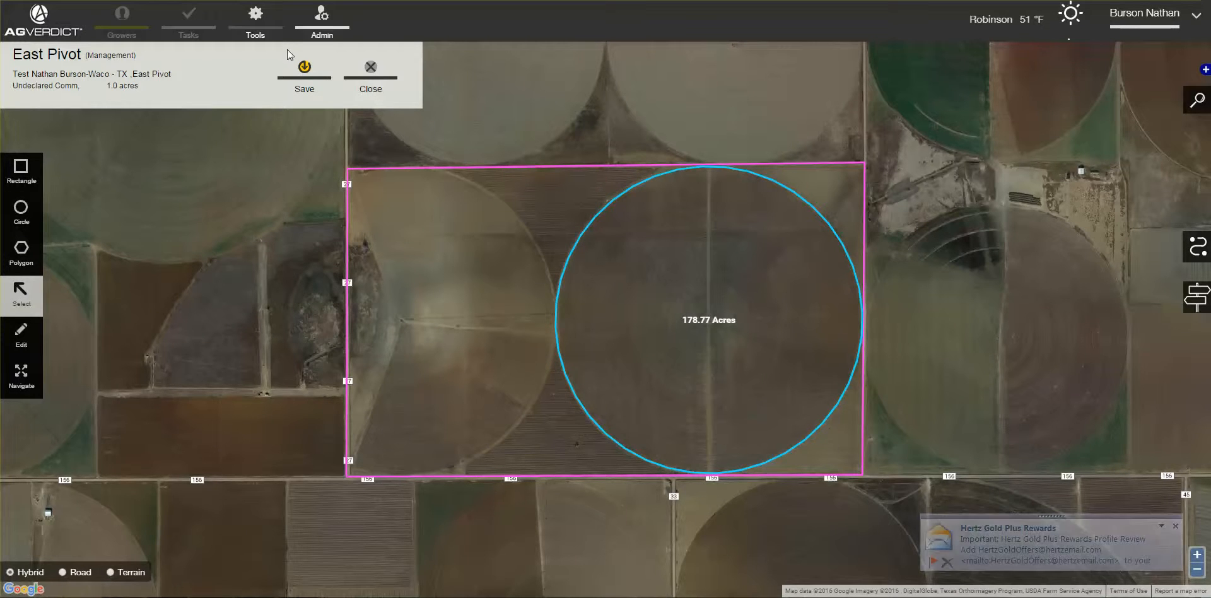
{"action": "left_click", "coordinate": [303, 77]}
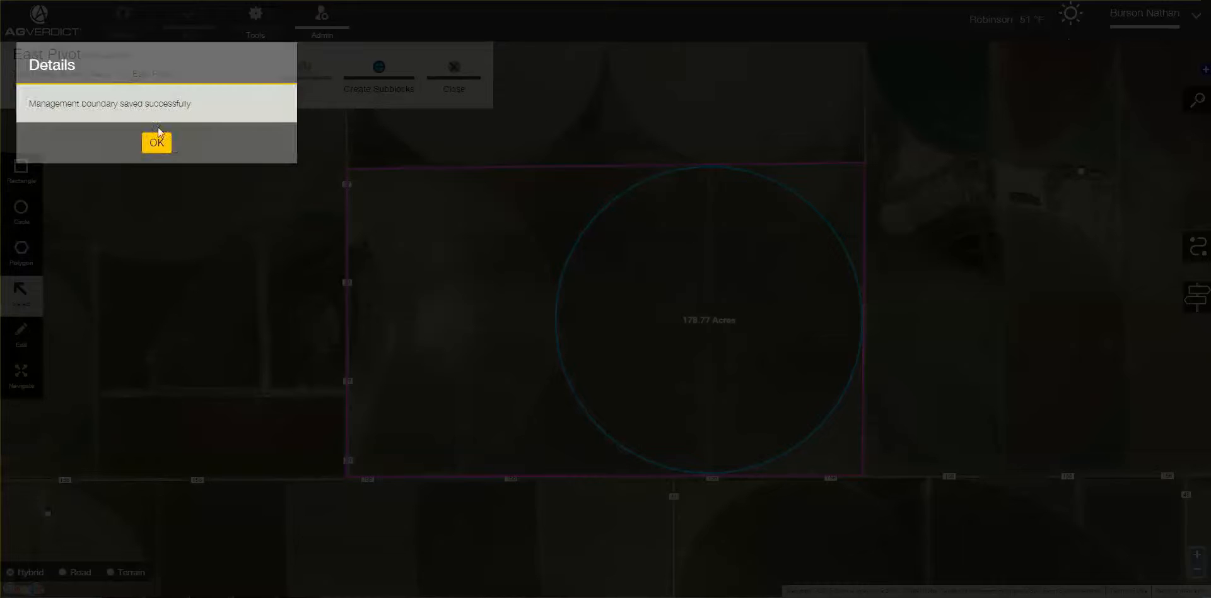
{"action": "left_click", "coordinate": [158, 144]}
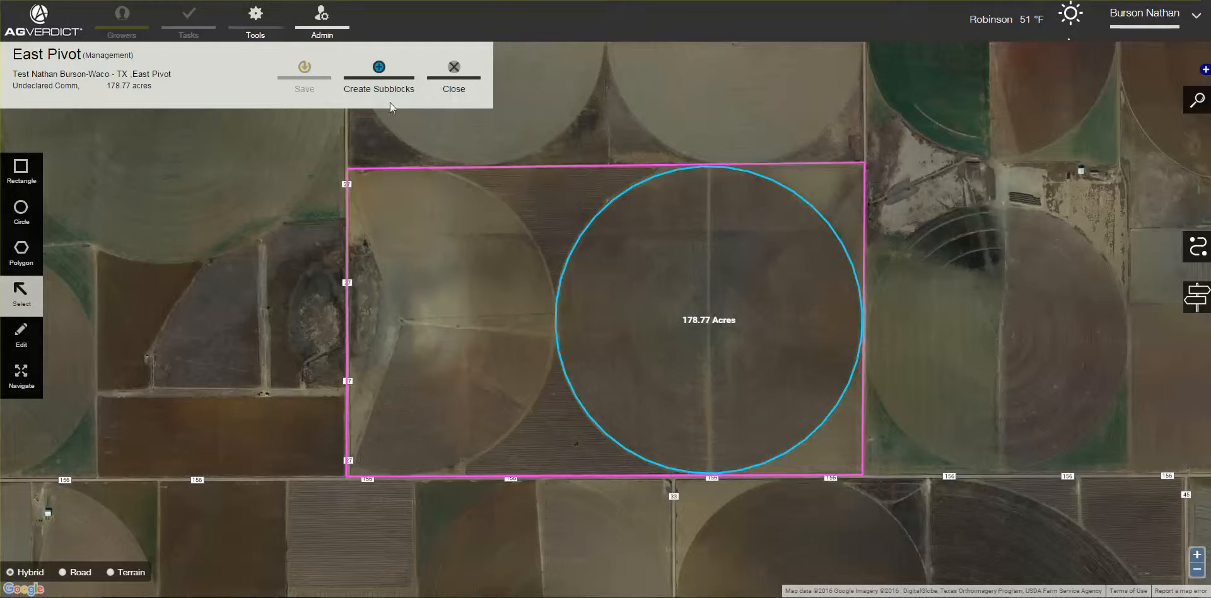
Start creating subblocks and split the East Pivot circle in two along its north-south centre track
{"action": "left_click", "coordinate": [379, 70]}
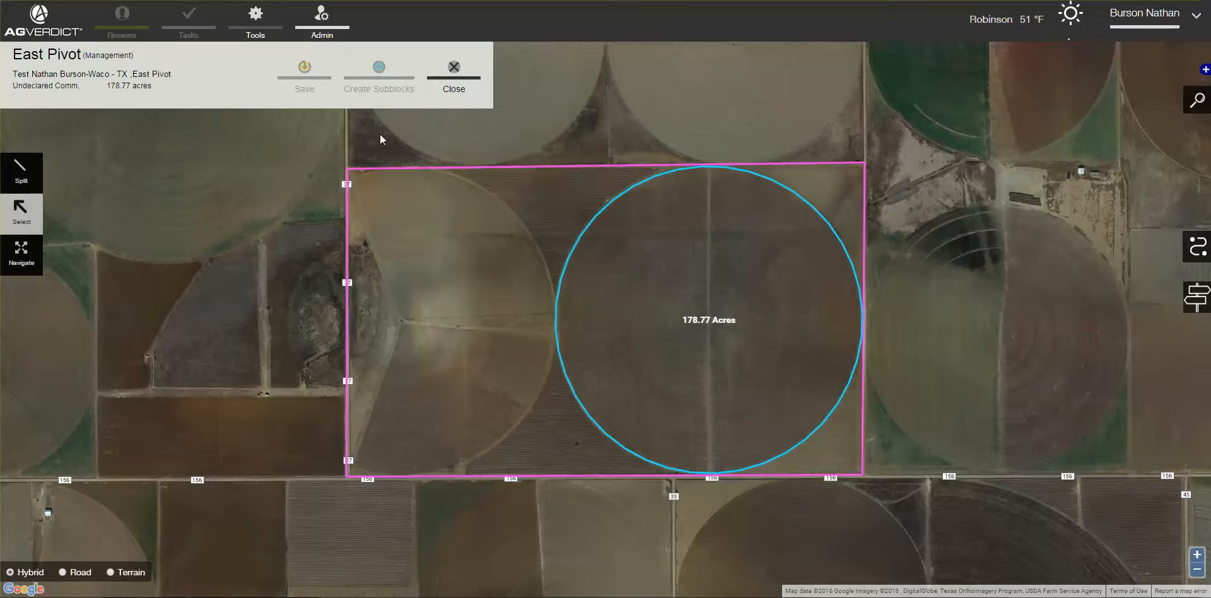
{"action": "left_click", "coordinate": [21, 171]}
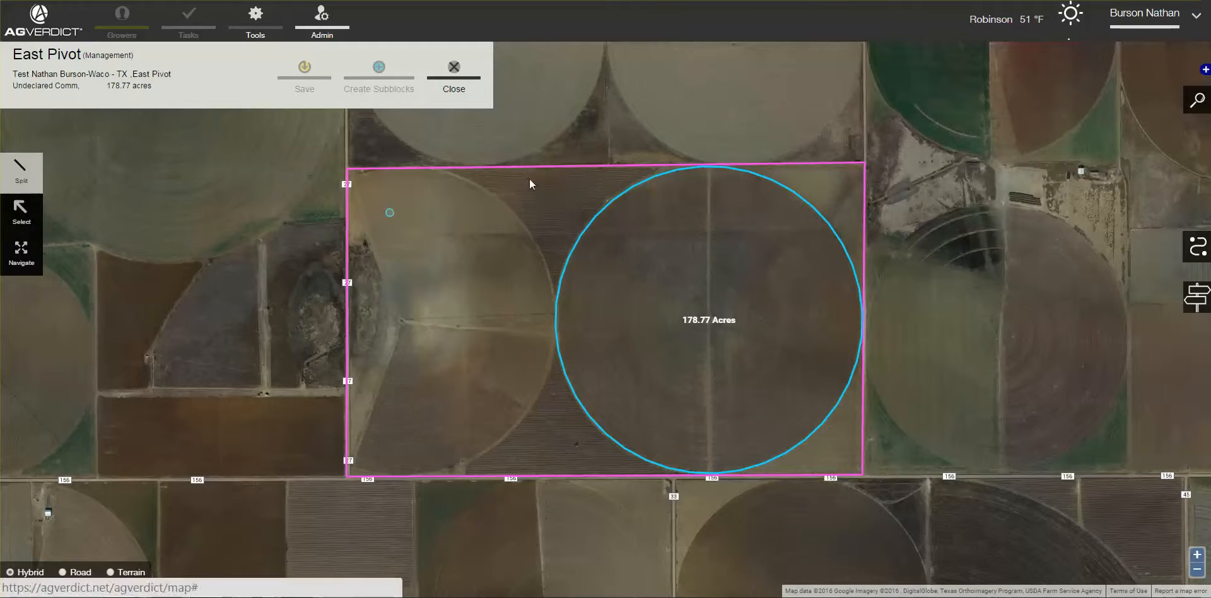
{"action": "left_click", "coordinate": [710, 154]}
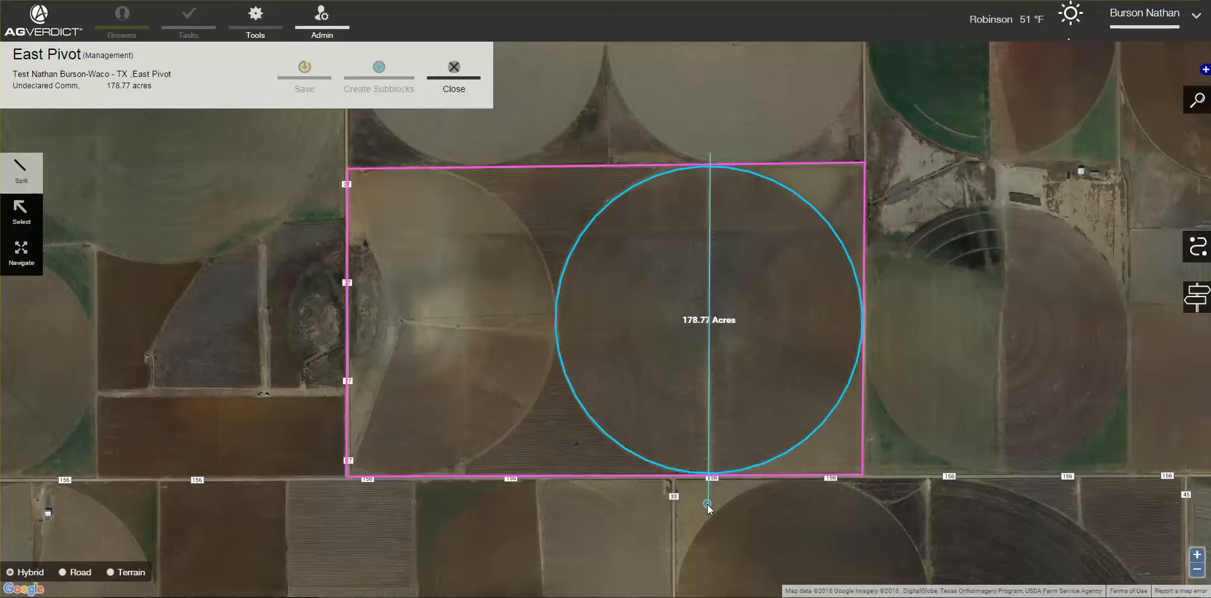
{"action": "left_click", "coordinate": [704, 504]}
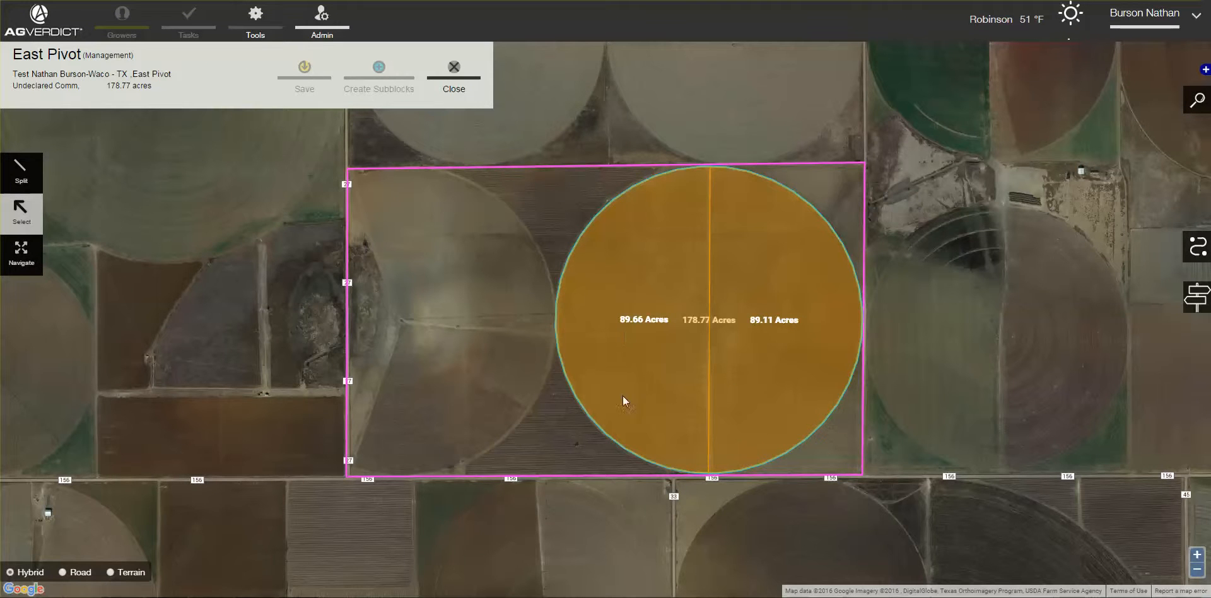
Set the eastern half of the split circle as a sub-block named East 1/2 and save it
{"action": "right_click", "coordinate": [767, 289]}
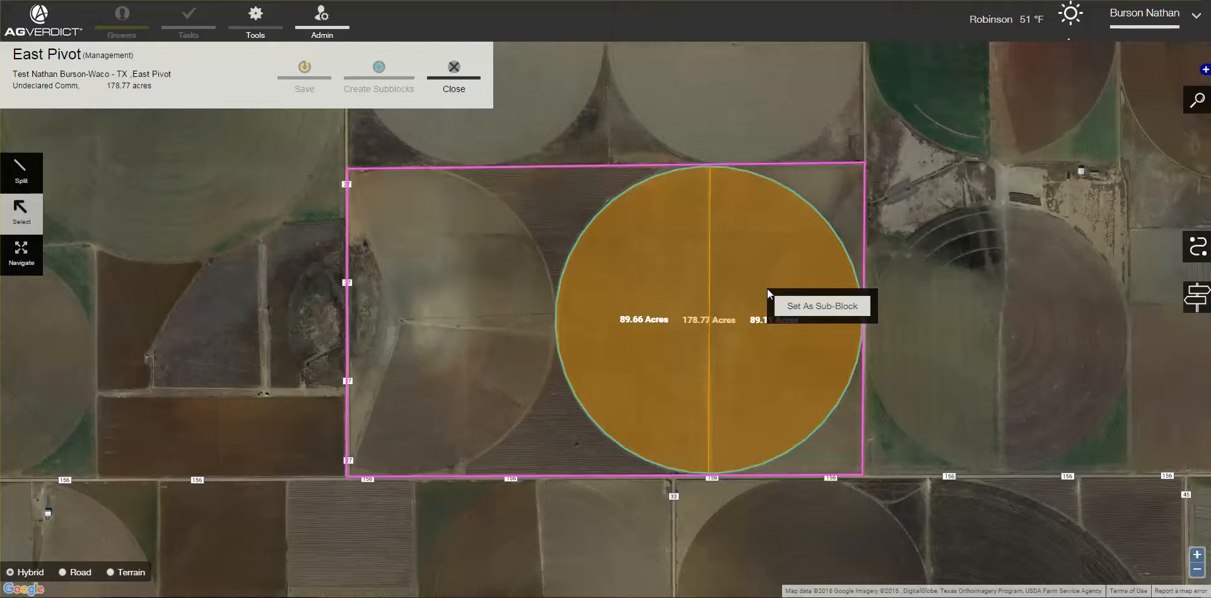
{"action": "left_click", "coordinate": [788, 309]}
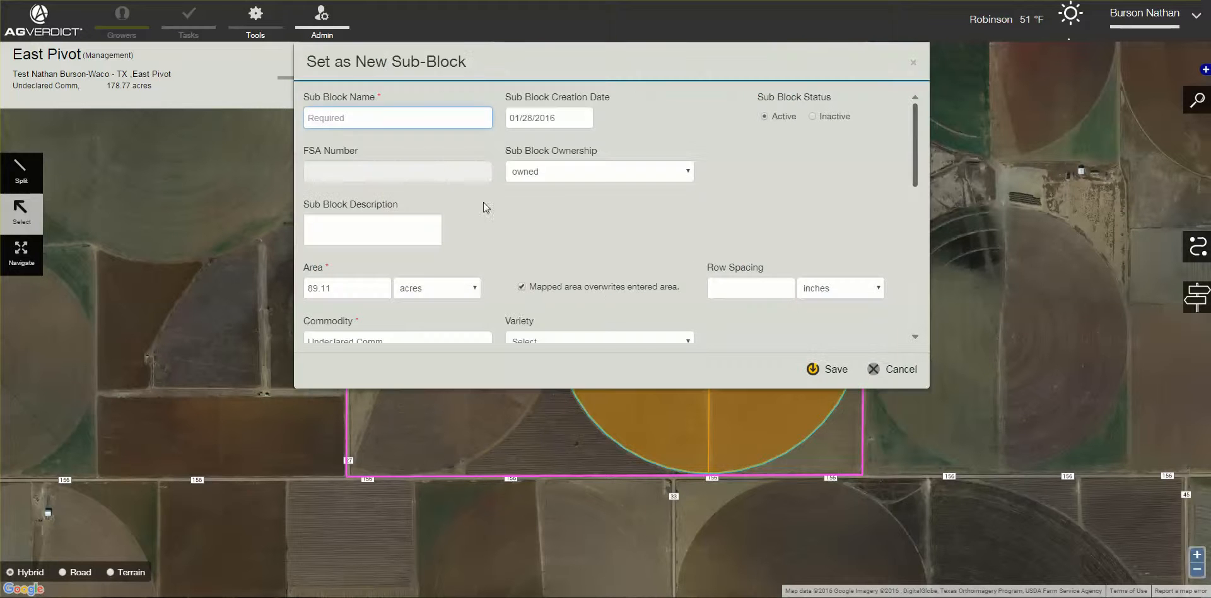
{"action": "type", "text": "East 1/2"}
{"action": "left_click", "coordinate": [812, 372]}
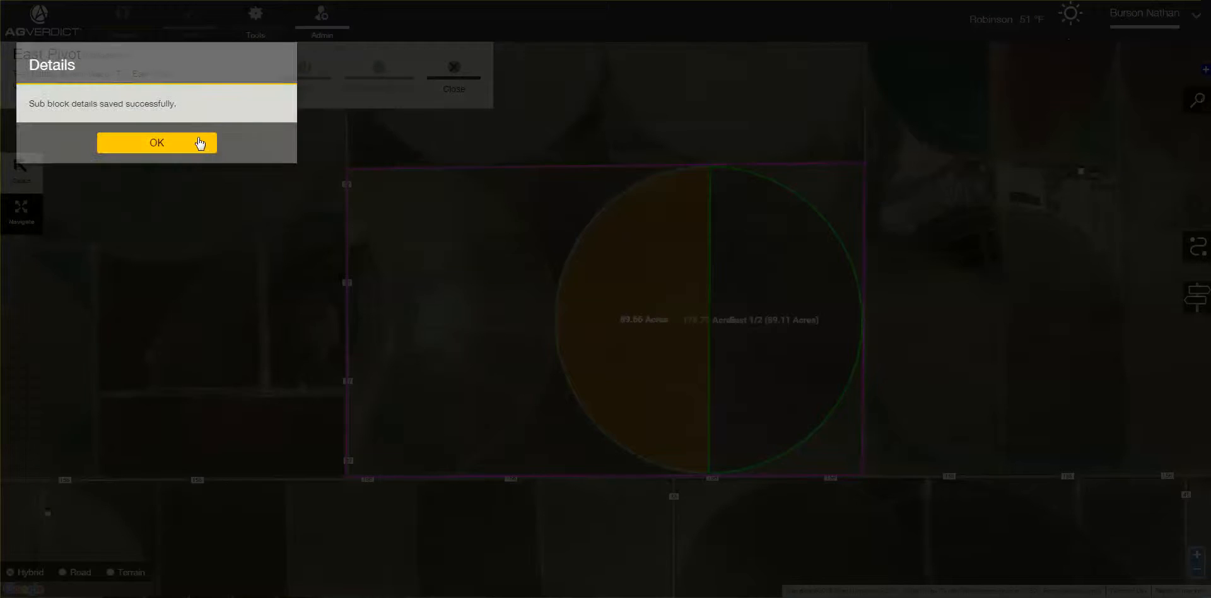
{"action": "left_click", "coordinate": [199, 143]}
Start a new sub-block from the western half of the East Pivot circle and name it West 1/2
{"action": "left_click", "coordinate": [616, 303]}
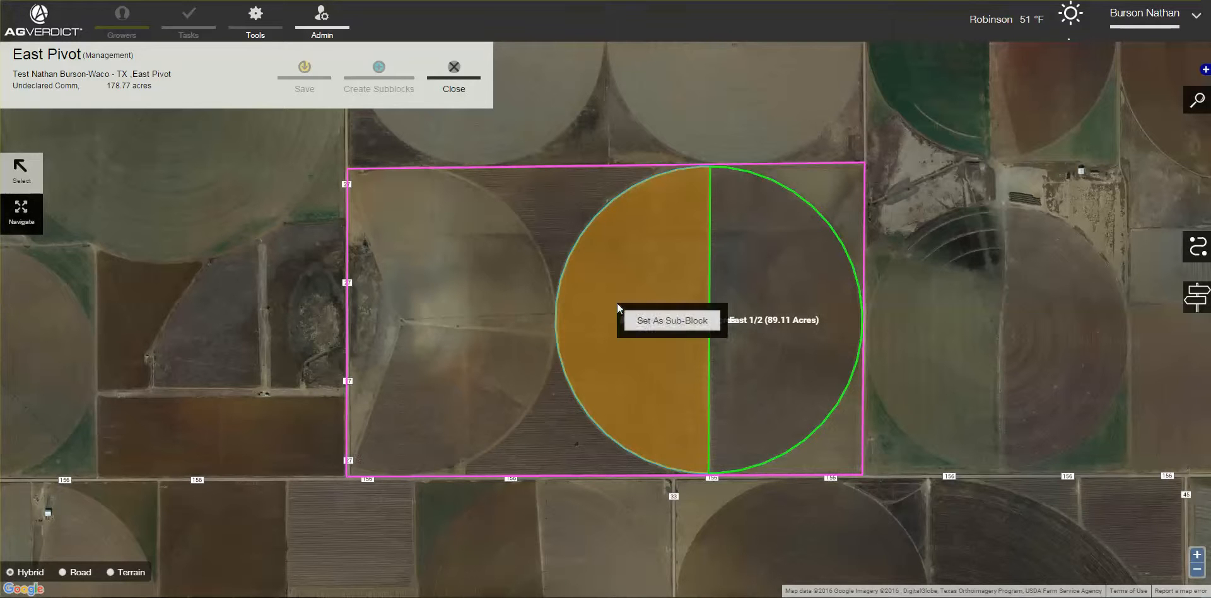
{"action": "left_click", "coordinate": [640, 322]}
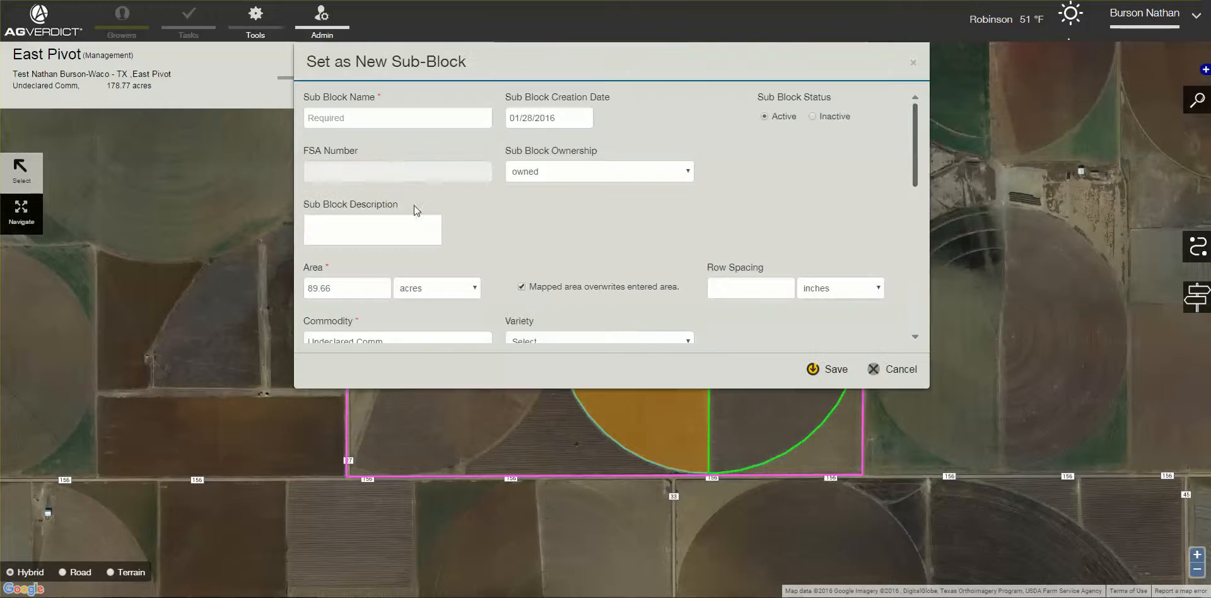
{"action": "left_click", "coordinate": [389, 125]}
{"action": "type", "text": "West Hal"}
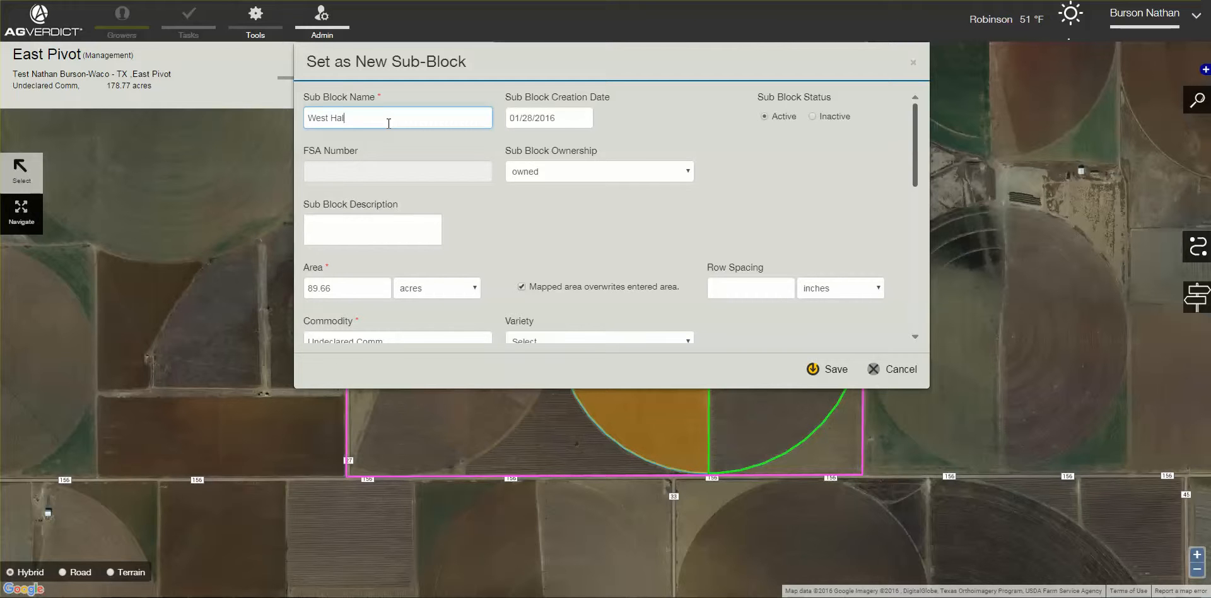
{"action": "key", "text": "BackSpace"}
{"action": "type", "text": "1/2"}
Set the West 1/2 sub-block's commodity to Cotton and save the sub-block
{"action": "scroll", "coordinate": [368, 208], "scroll_direction": "down", "scroll_amount": 2}
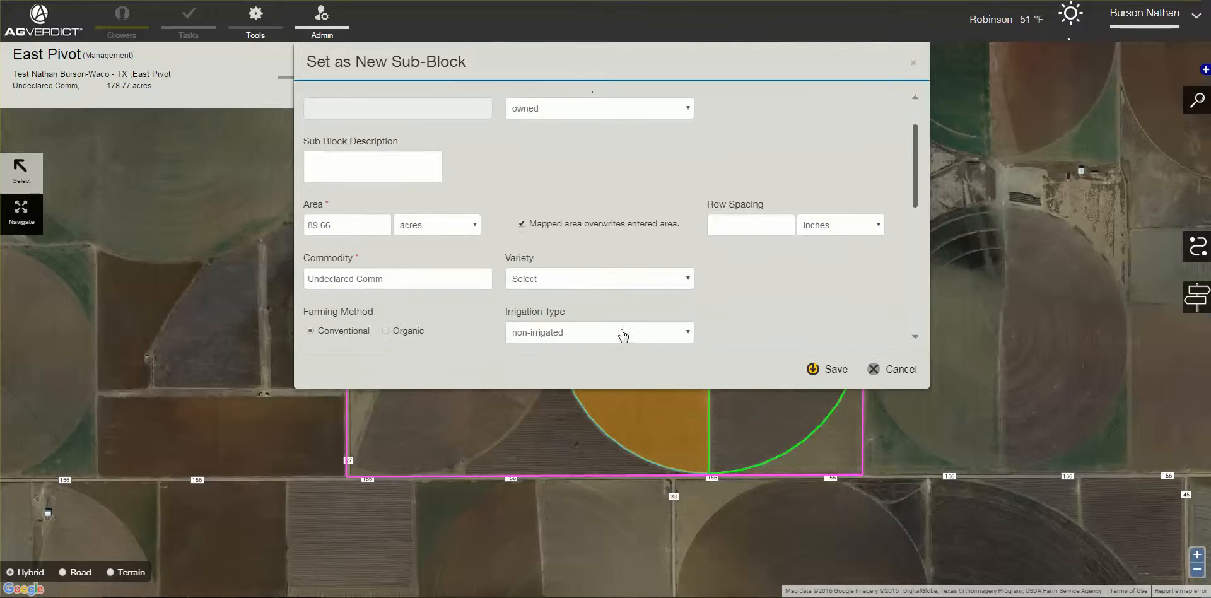
{"action": "left_click", "coordinate": [457, 285]}
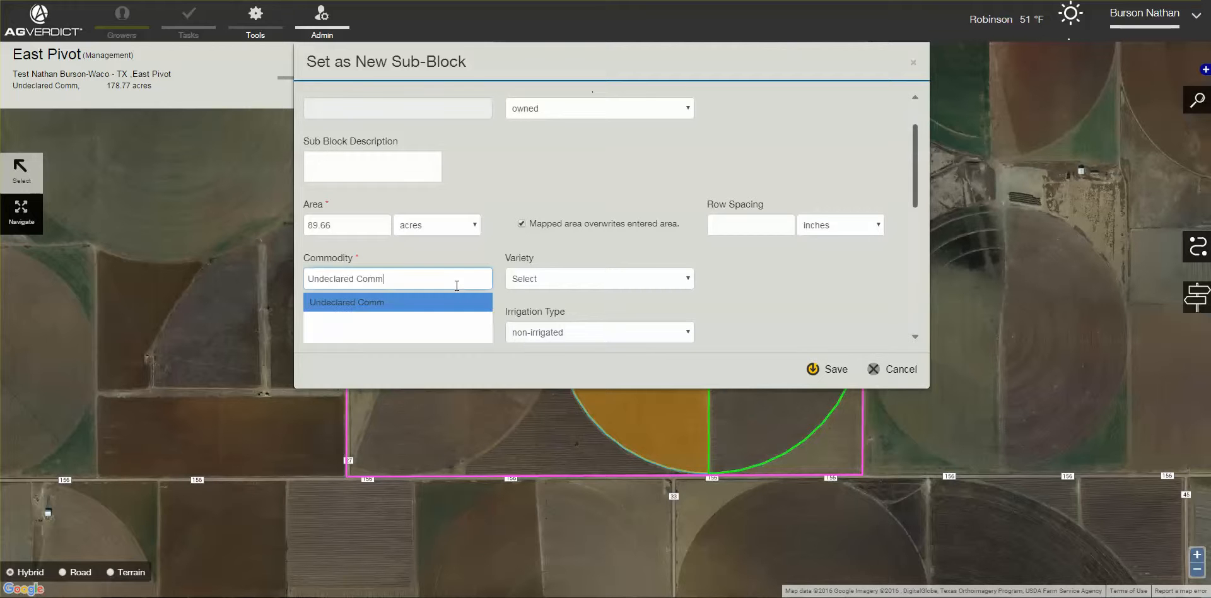
{"action": "key", "text": "BackSpace"}
{"action": "key", "text": "BackSpace"}
{"action": "key", "text": "BackSpace"}
{"action": "key", "text": "BackSpace"}
{"action": "key", "text": "BackSpace"}
{"action": "key", "text": "BackSpace"}
{"action": "key", "text": "BackSpace"}
{"action": "key", "text": "BackSpace"}
{"action": "key", "text": "BackSpace"}
{"action": "key", "text": "BackSpace"}
{"action": "key", "text": "BackSpace"}
{"action": "key", "text": "BackSpace"}
{"action": "key", "text": "BackSpace"}
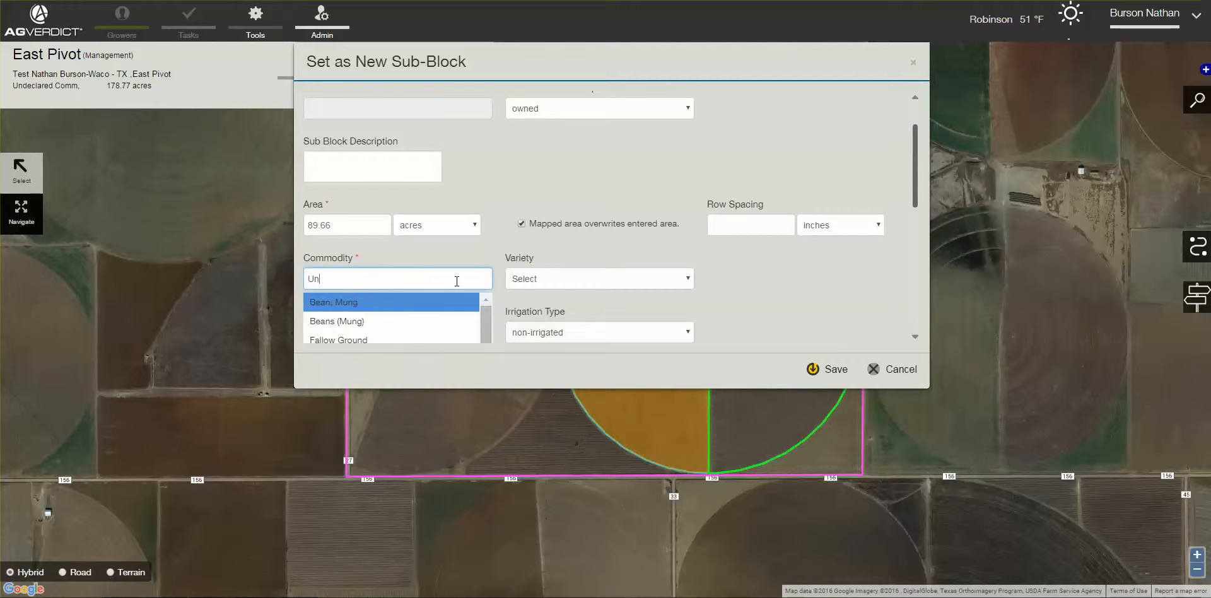
{"action": "type", "text": "Cott"}
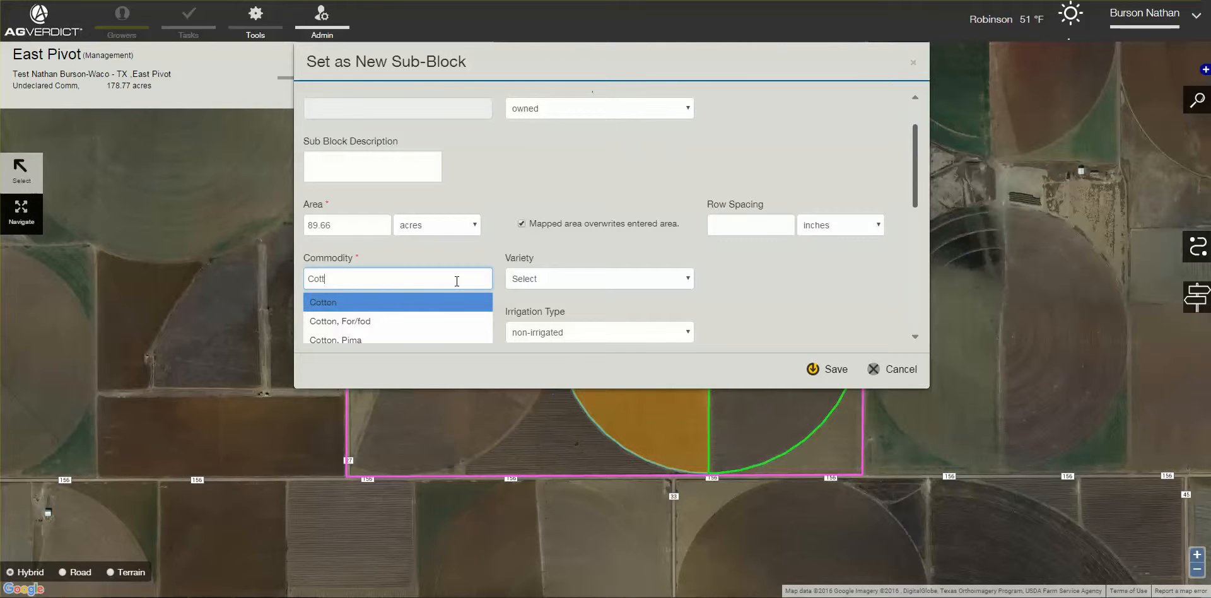
{"action": "left_click", "coordinate": [460, 302]}
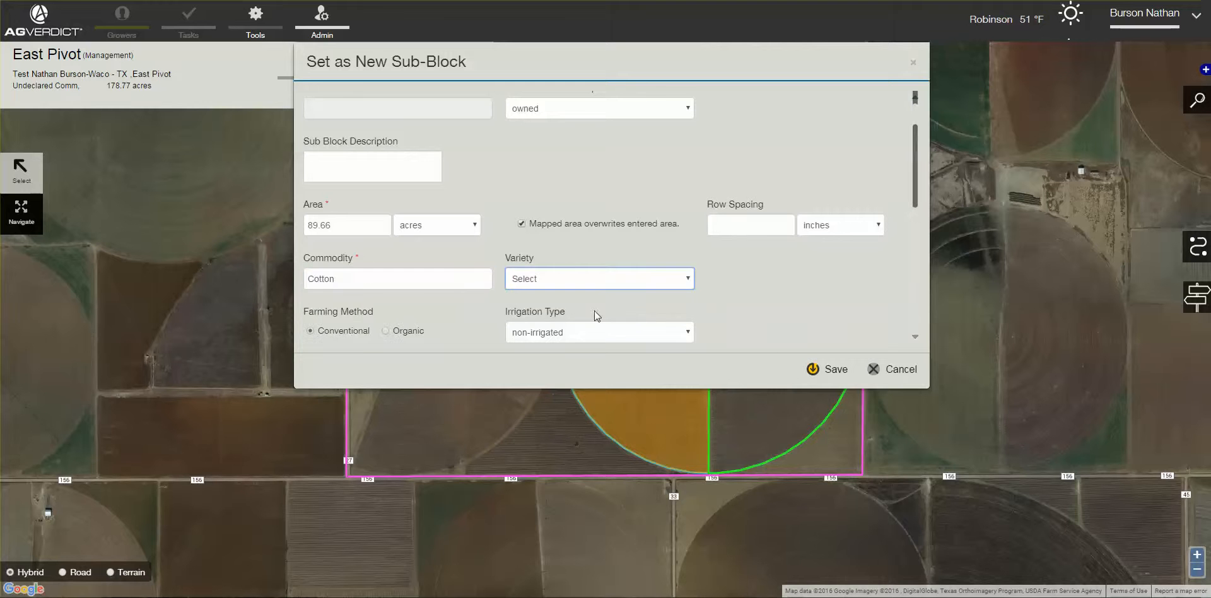
{"action": "left_click", "coordinate": [818, 369]}
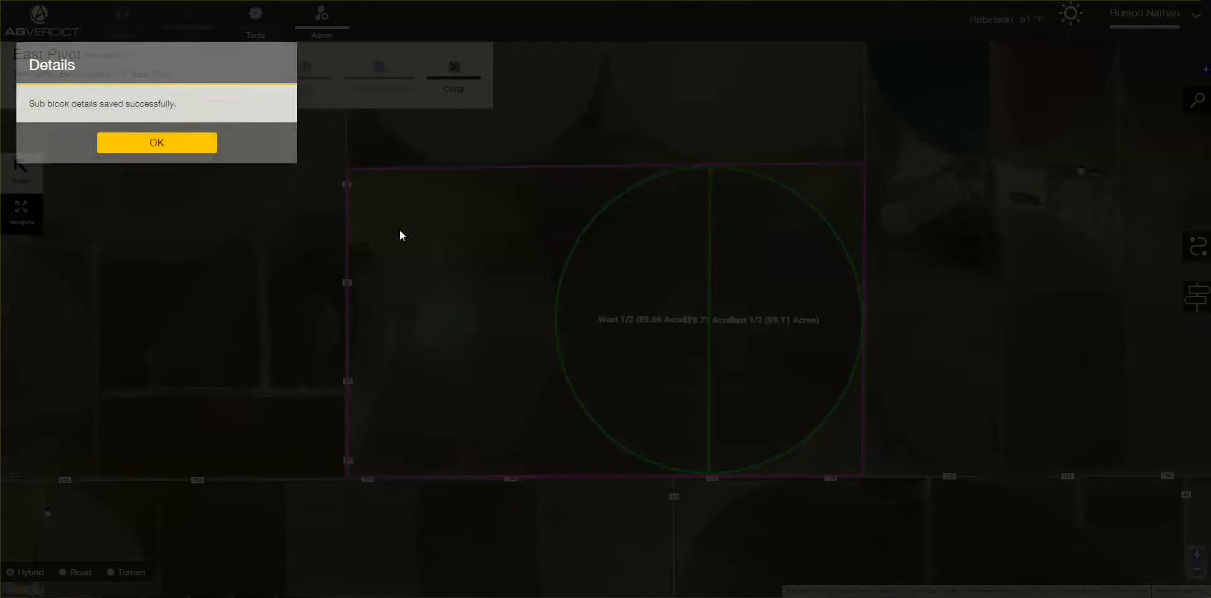
{"action": "left_click", "coordinate": [151, 147]}
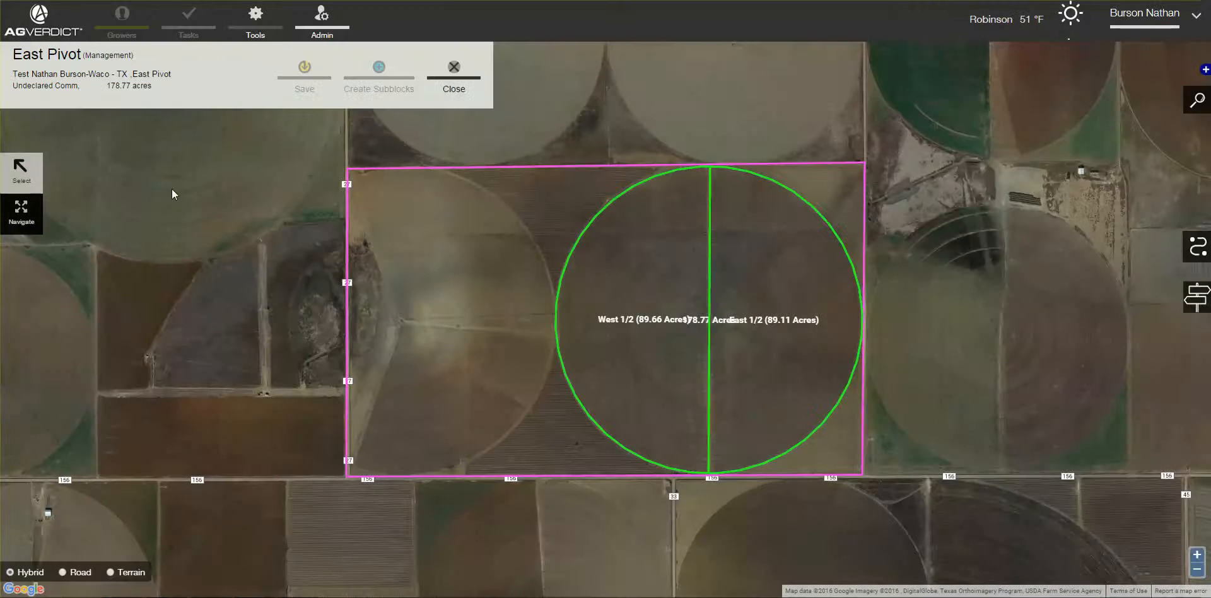
Leave the East Pivot map and start a new boundary for the West Pivot block, opened on the map for drawing
{"action": "left_click", "coordinate": [453, 68]}
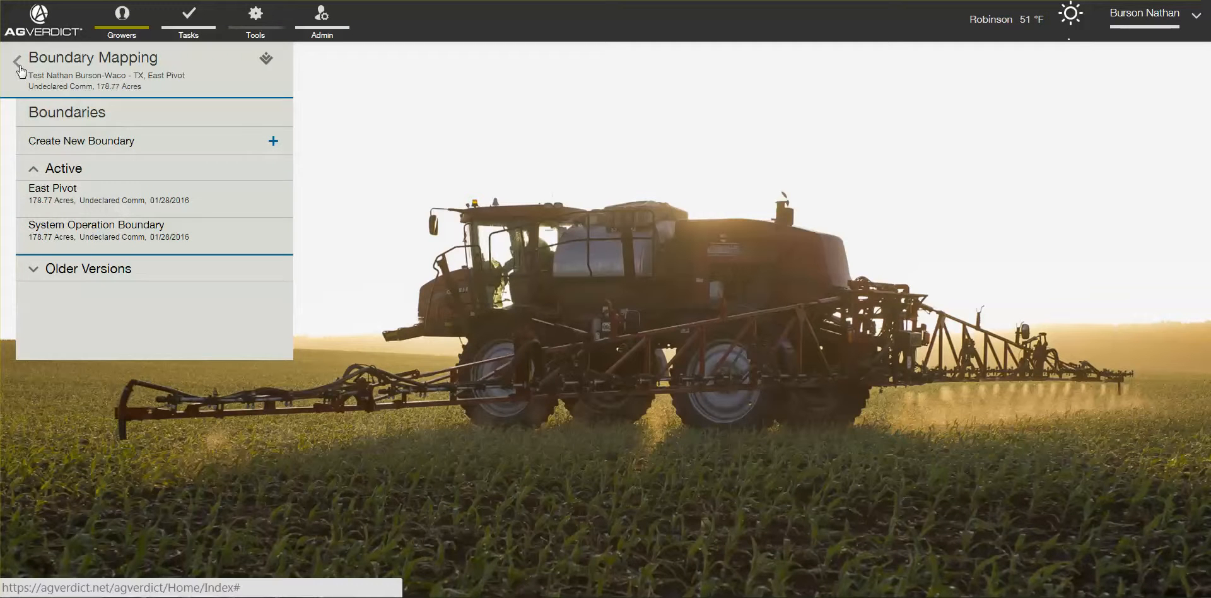
{"action": "left_click", "coordinate": [18, 65]}
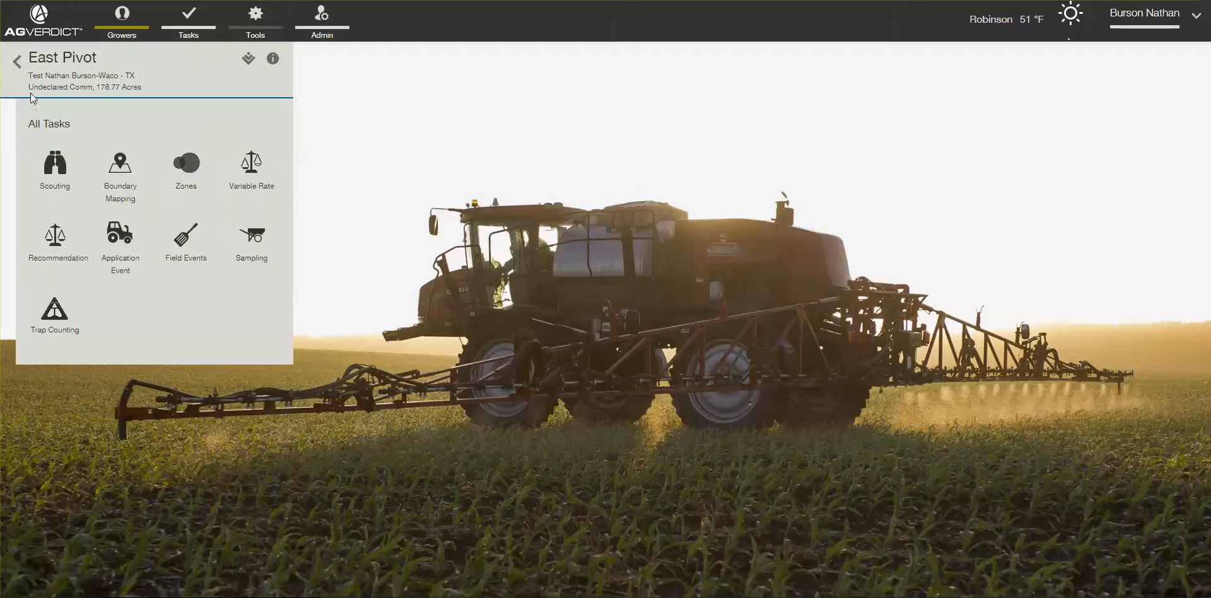
{"action": "left_click", "coordinate": [19, 69]}
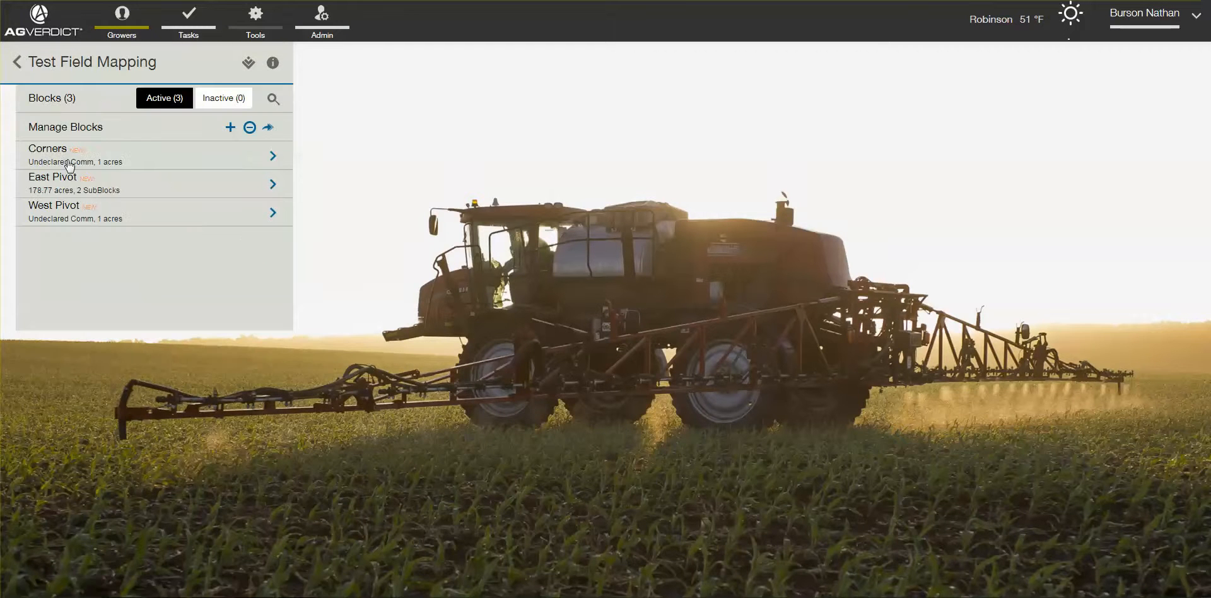
{"action": "mouse_move", "coordinate": [82, 219]}
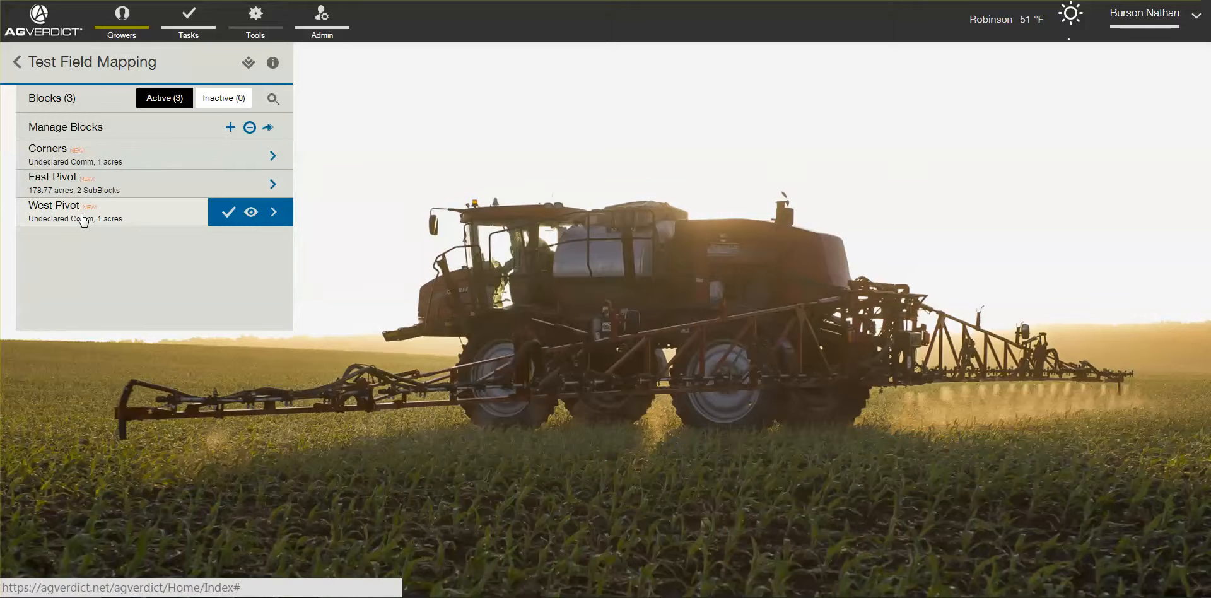
{"action": "left_click", "coordinate": [82, 218]}
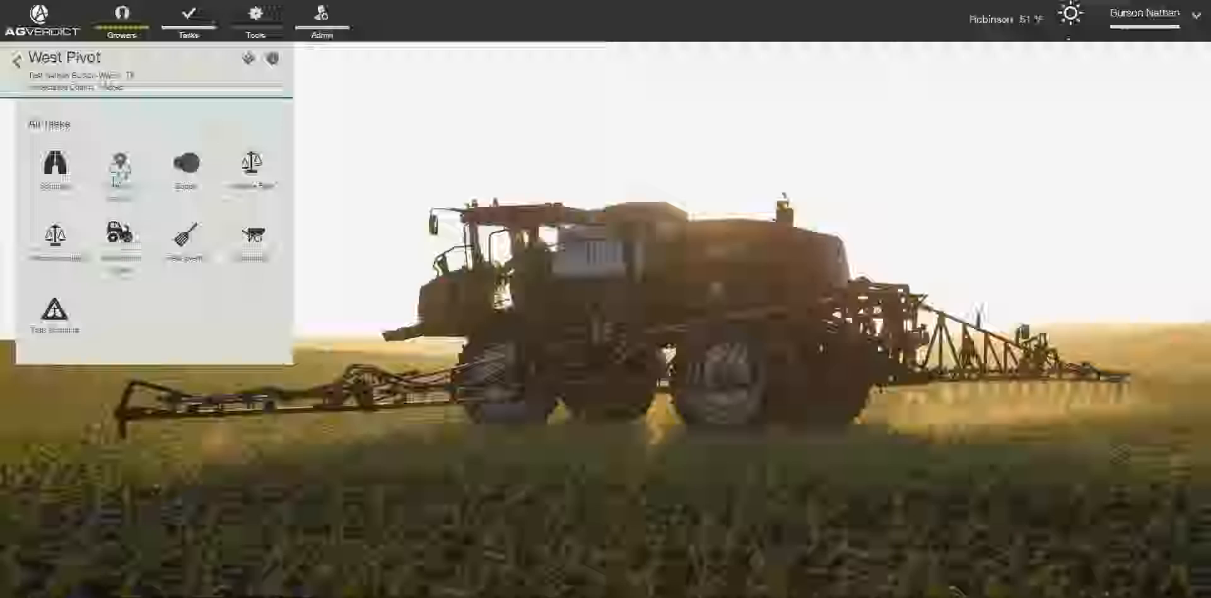
{"action": "left_click", "coordinate": [115, 176]}
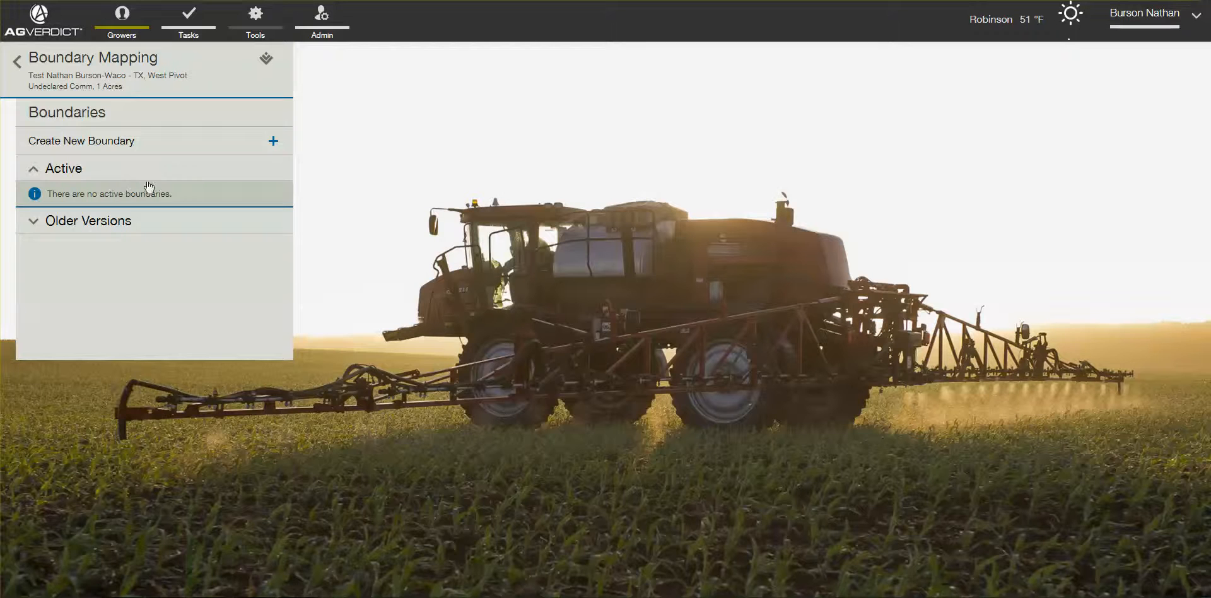
{"action": "left_click", "coordinate": [147, 146]}
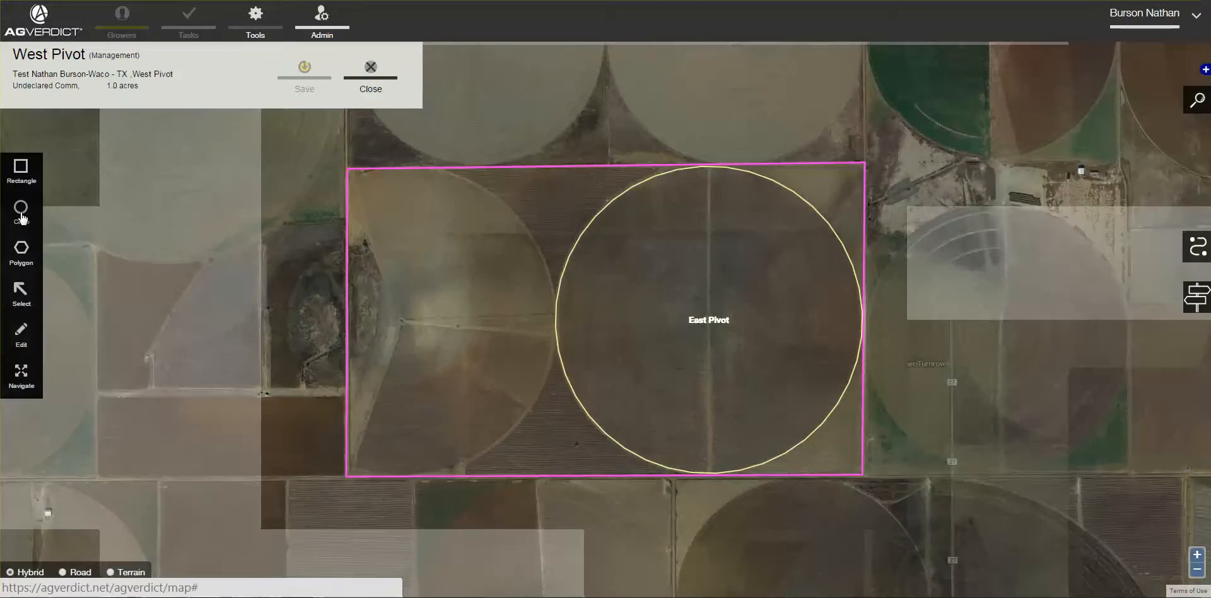
Draw a circle from the western pivot's centre out to the East Pivot's edge, about 131 acres inside the field outline
{"action": "left_click", "coordinate": [21, 211]}
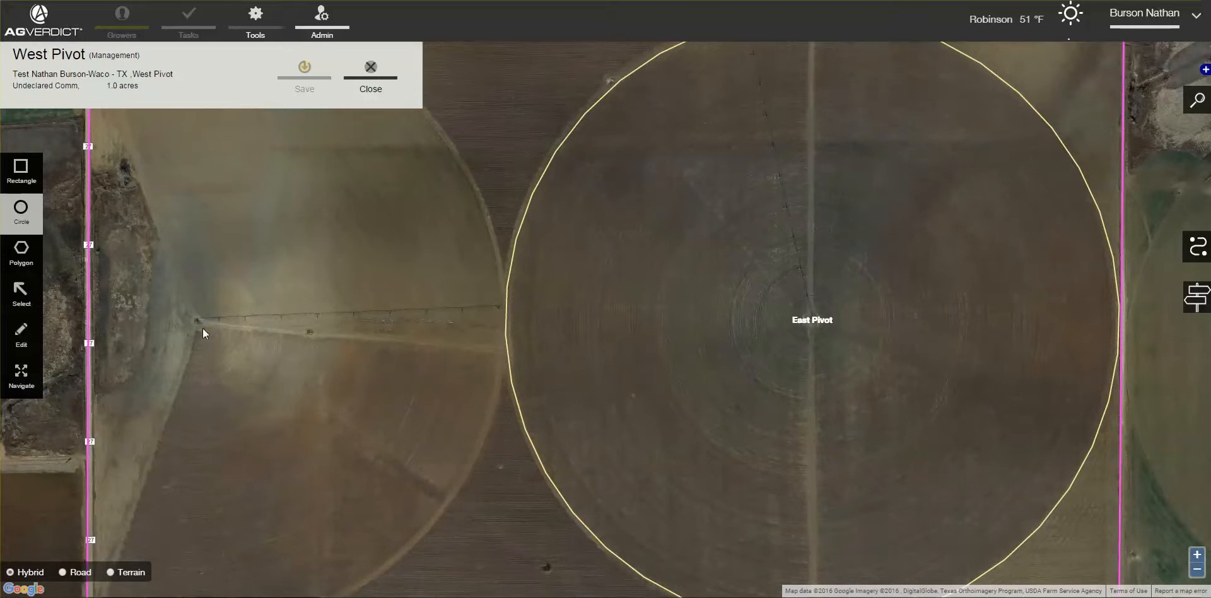
{"action": "left_click_drag", "start_coordinate": [197, 322], "coordinate": [505, 360]}
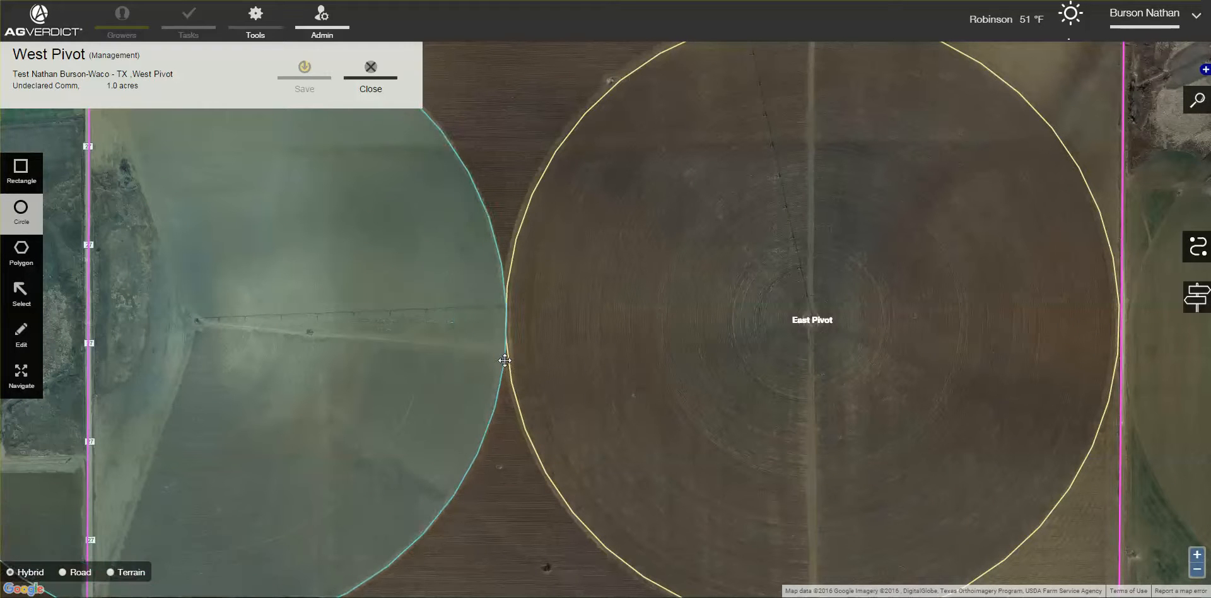
{"action": "left_click_drag", "start_coordinate": [505, 360], "coordinate": [505, 361]}
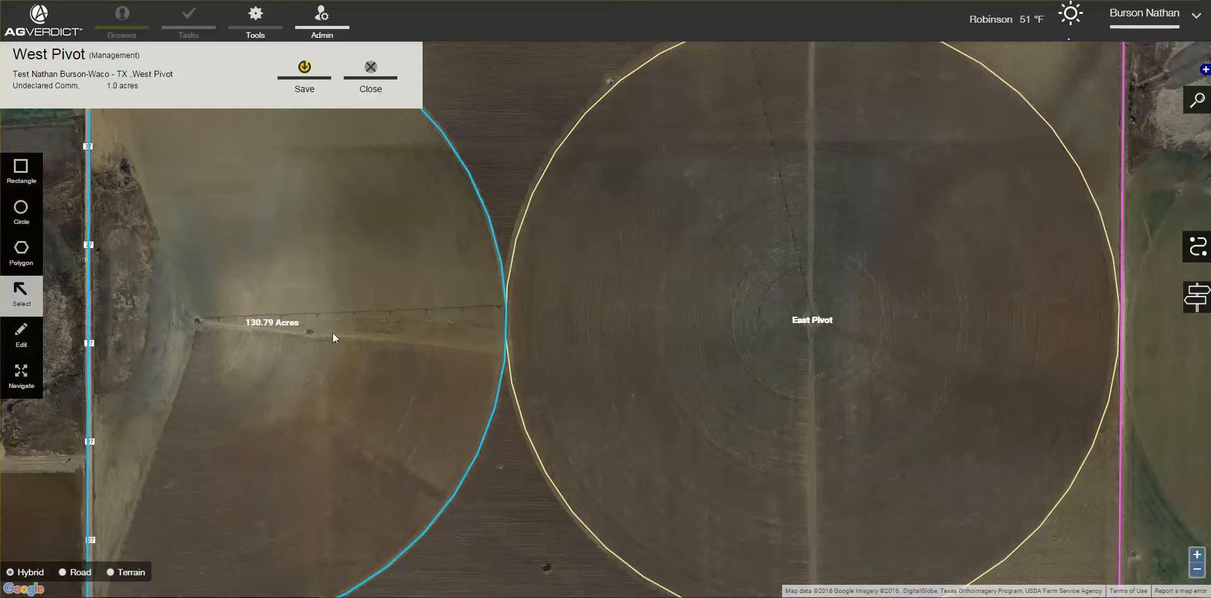
{"action": "scroll", "coordinate": [264, 332], "scroll_direction": "down", "scroll_amount": 1}
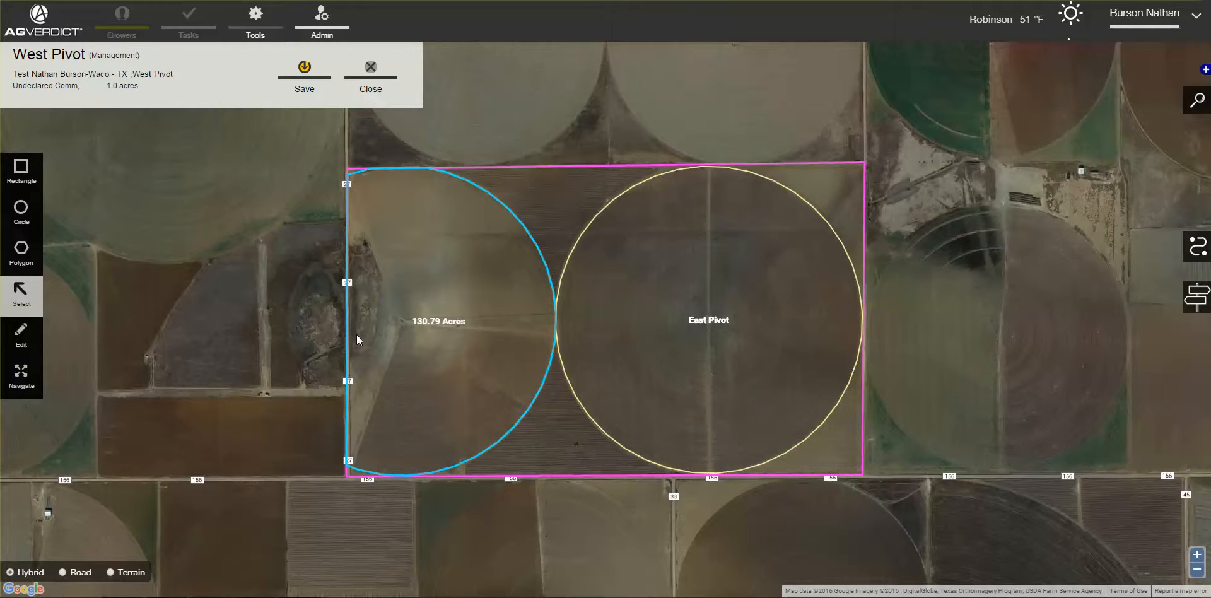
Reshape the West Pivot boundary by pulling its western edge's midpoint in to the pivot centre, about 111 acres, and save it
{"action": "left_click", "coordinate": [25, 339]}
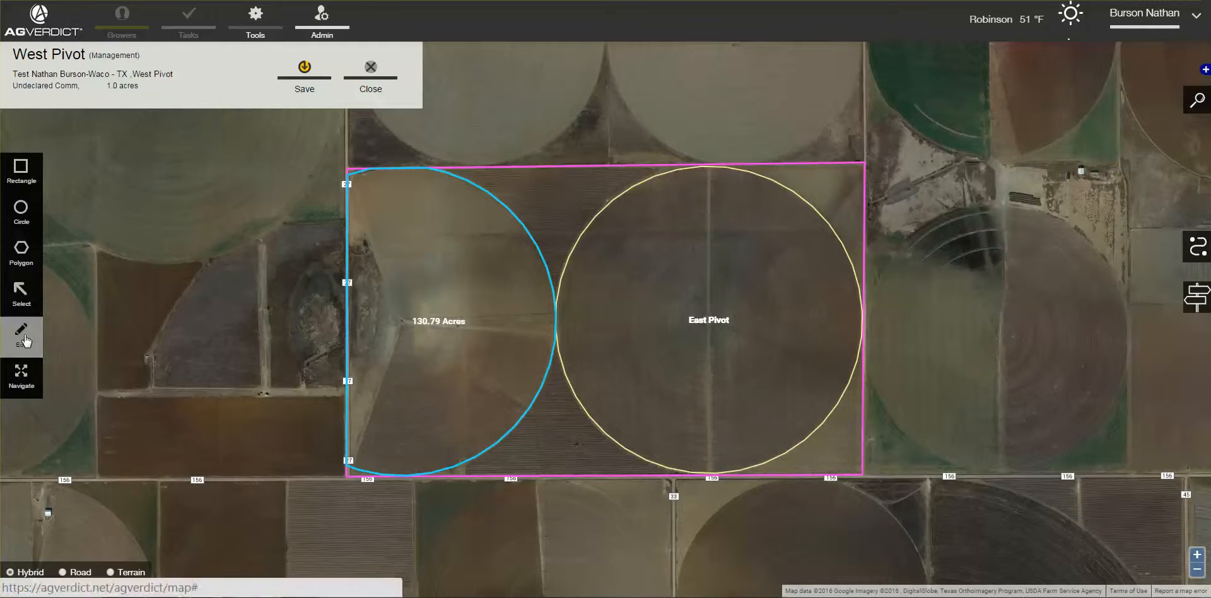
{"action": "left_click", "coordinate": [411, 336]}
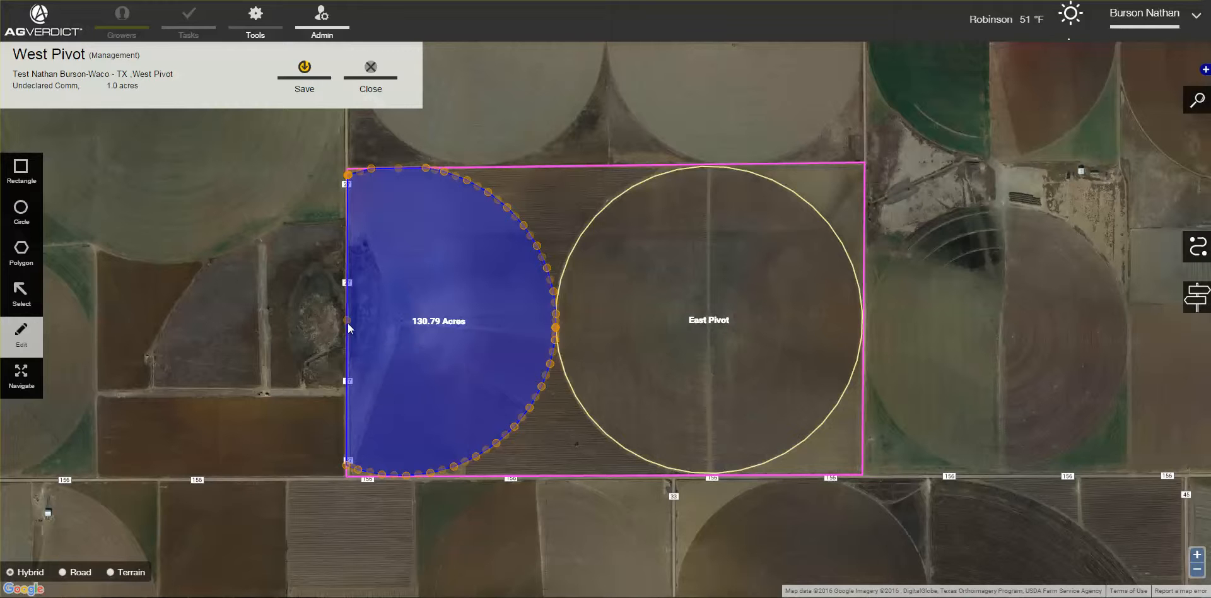
{"action": "left_click_drag", "start_coordinate": [353, 320], "coordinate": [402, 322]}
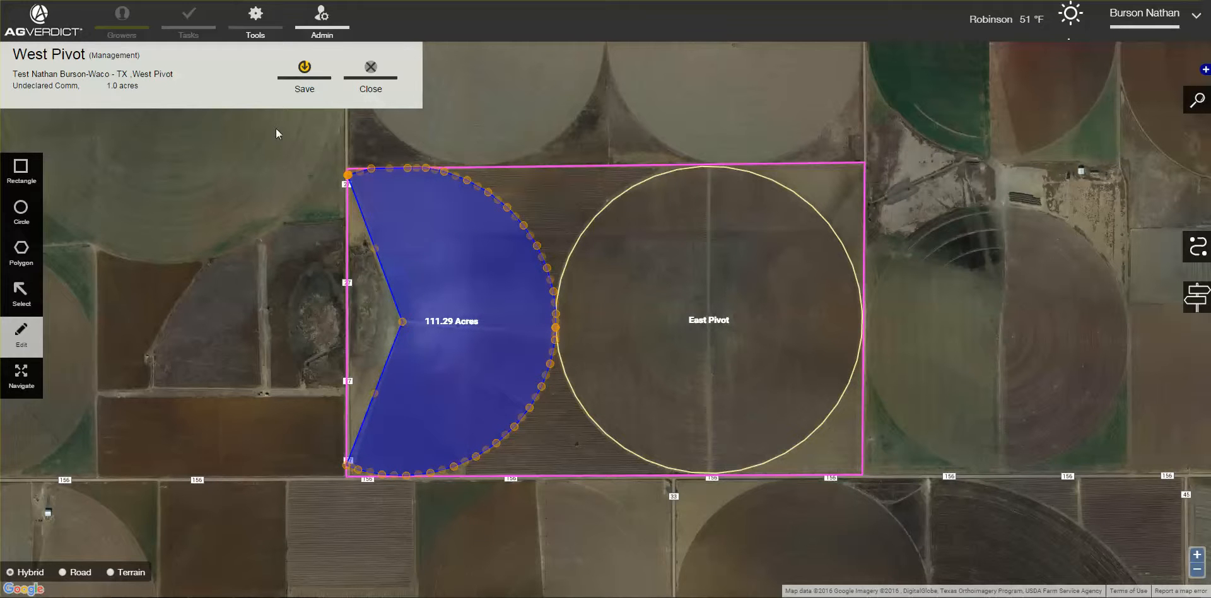
{"action": "left_click", "coordinate": [305, 73]}
{"action": "left_click", "coordinate": [156, 141]}
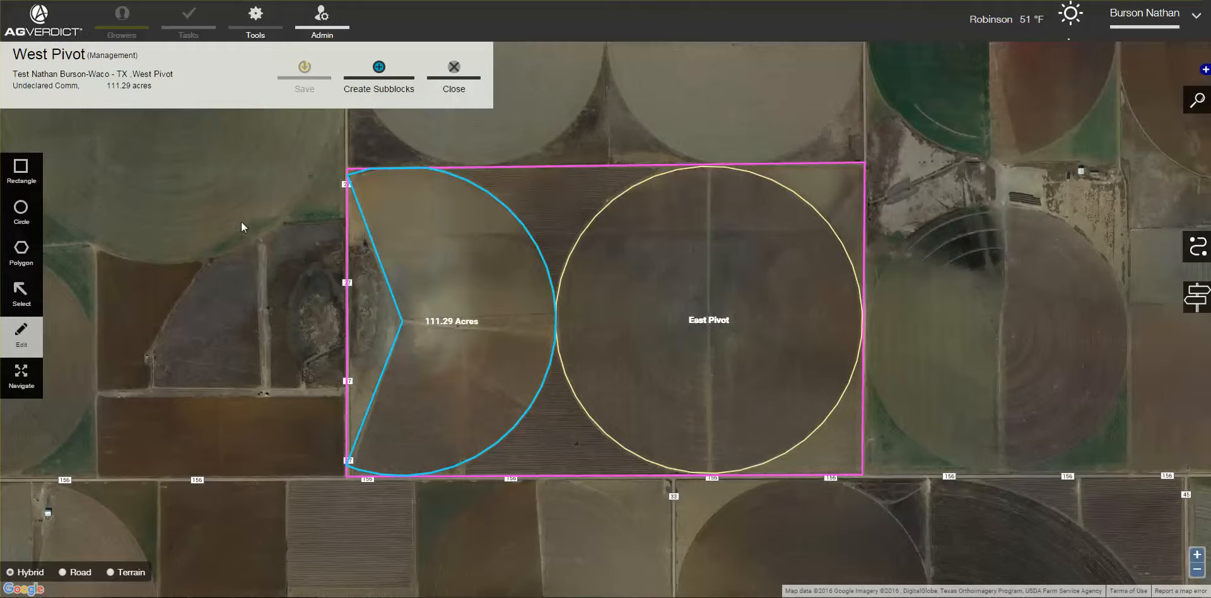
Start creating subblocks and split the West Pivot boundary along the track from the pivot centre to its eastern edge
{"action": "left_click", "coordinate": [377, 89]}
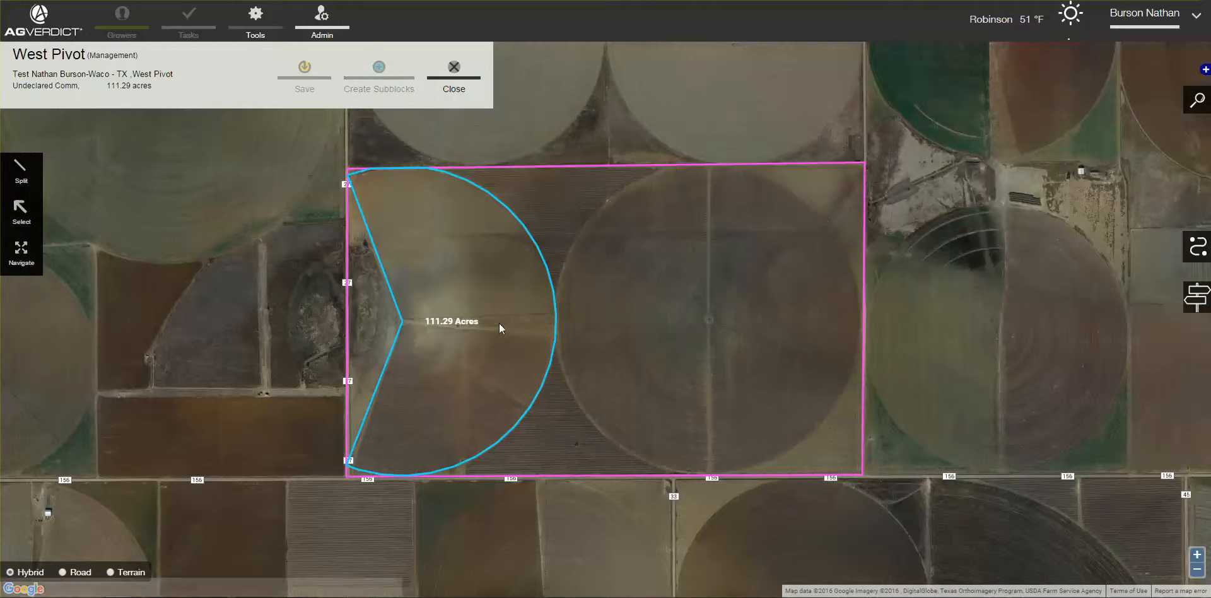
{"action": "left_click", "coordinate": [21, 169]}
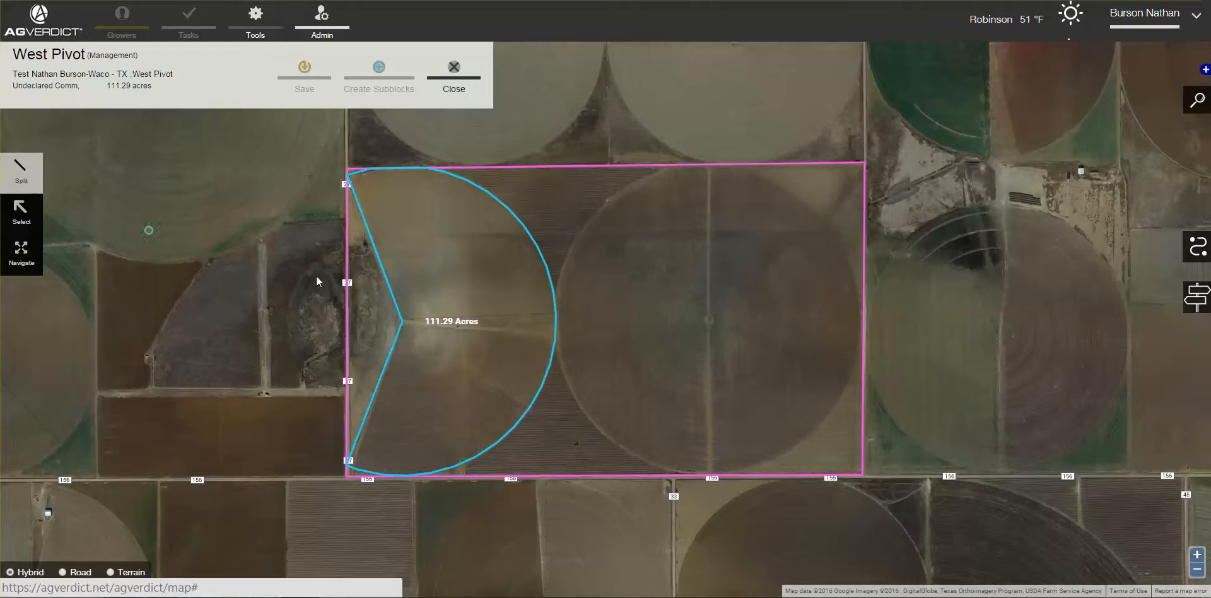
{"action": "scroll", "coordinate": [398, 321], "scroll_direction": "up", "scroll_amount": 1}
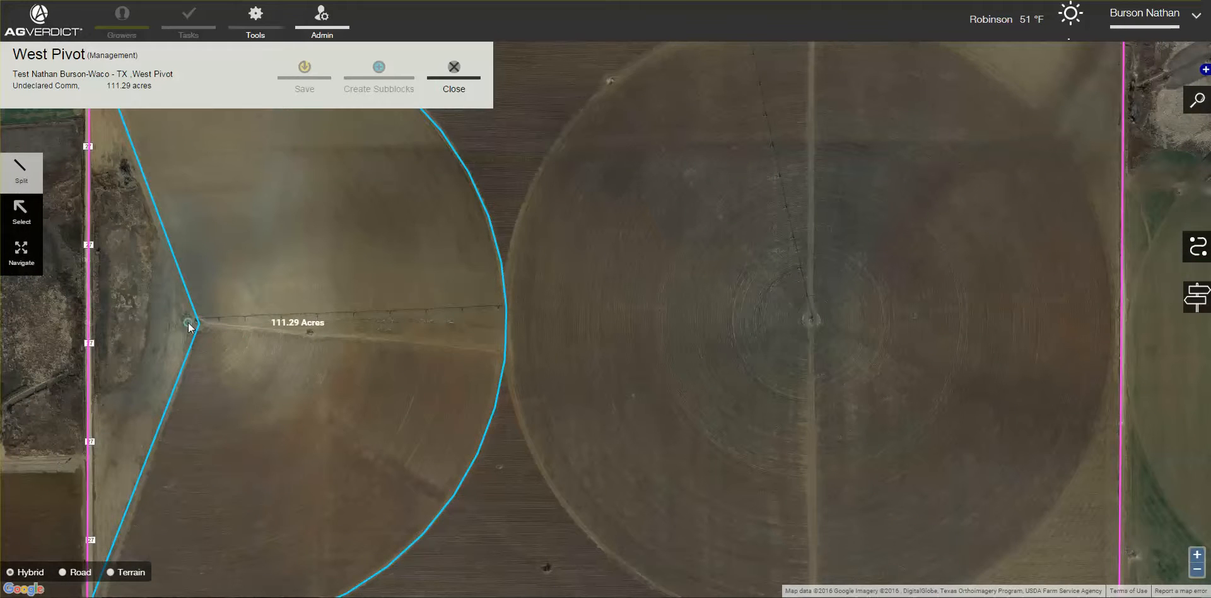
{"action": "left_click", "coordinate": [511, 355]}
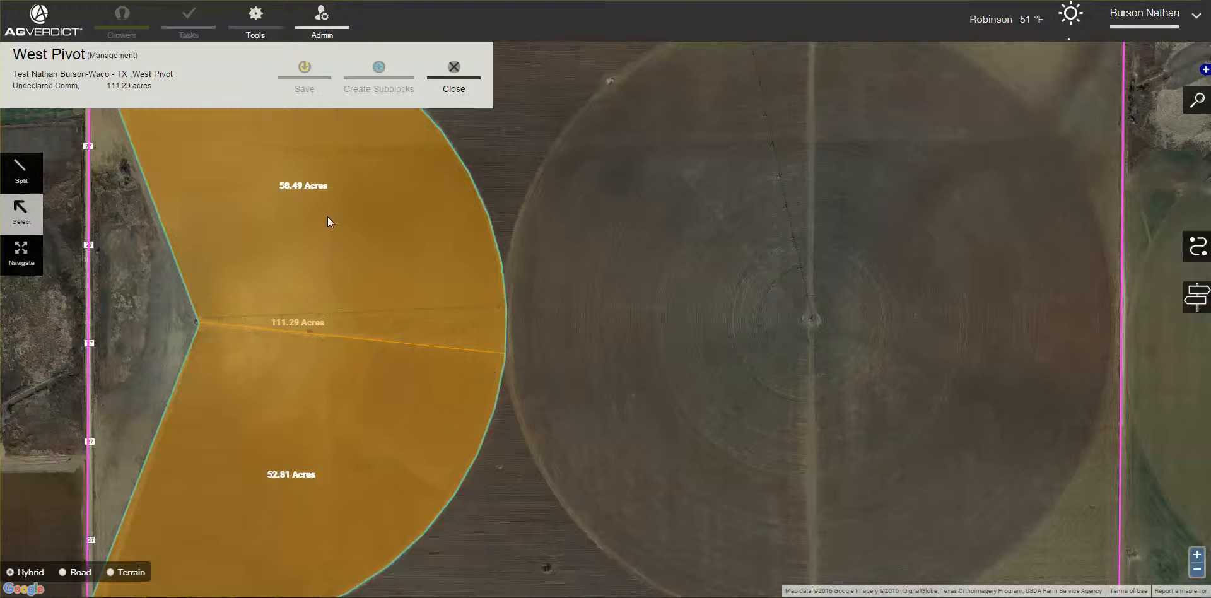
Set the northern part of the West Pivot as a sub-block named North 1/2 with commodity Sorghum and save it
{"action": "left_click", "coordinate": [326, 217]}
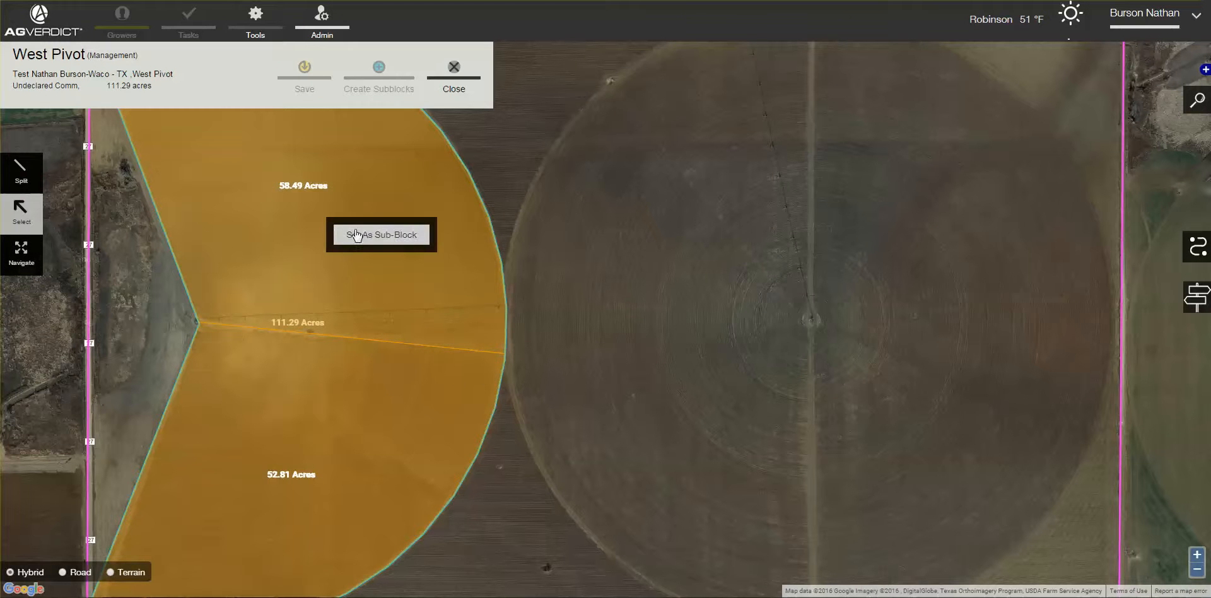
{"action": "left_click", "coordinate": [351, 234]}
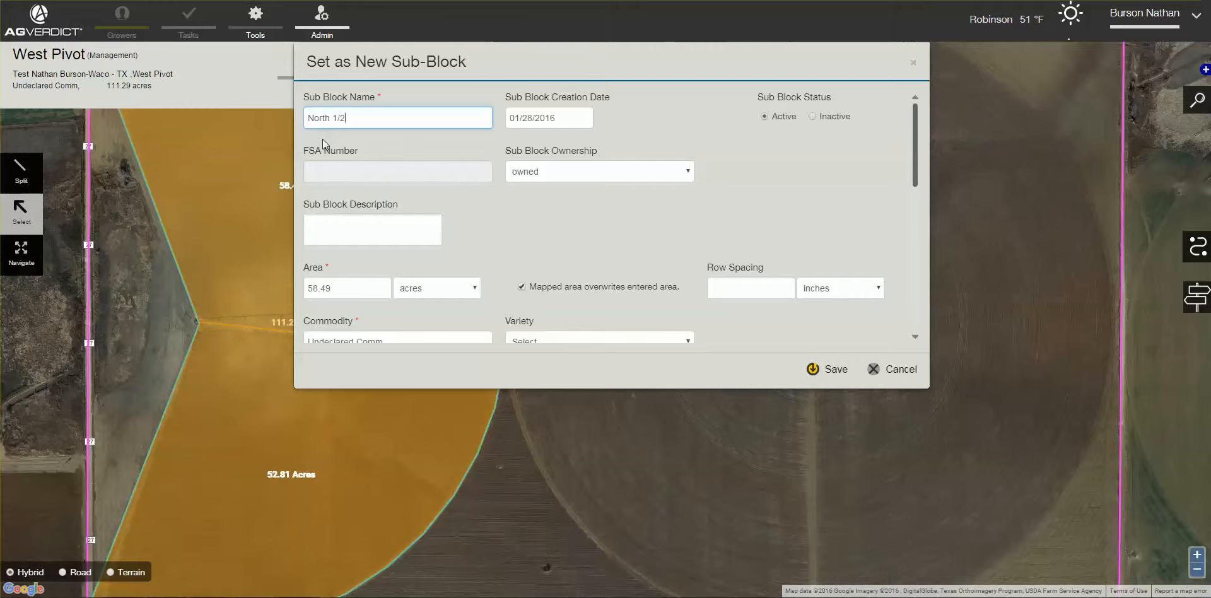
{"action": "left_click", "coordinate": [329, 339]}
{"action": "scroll", "coordinate": [389, 327], "scroll_direction": "down", "scroll_amount": 1}
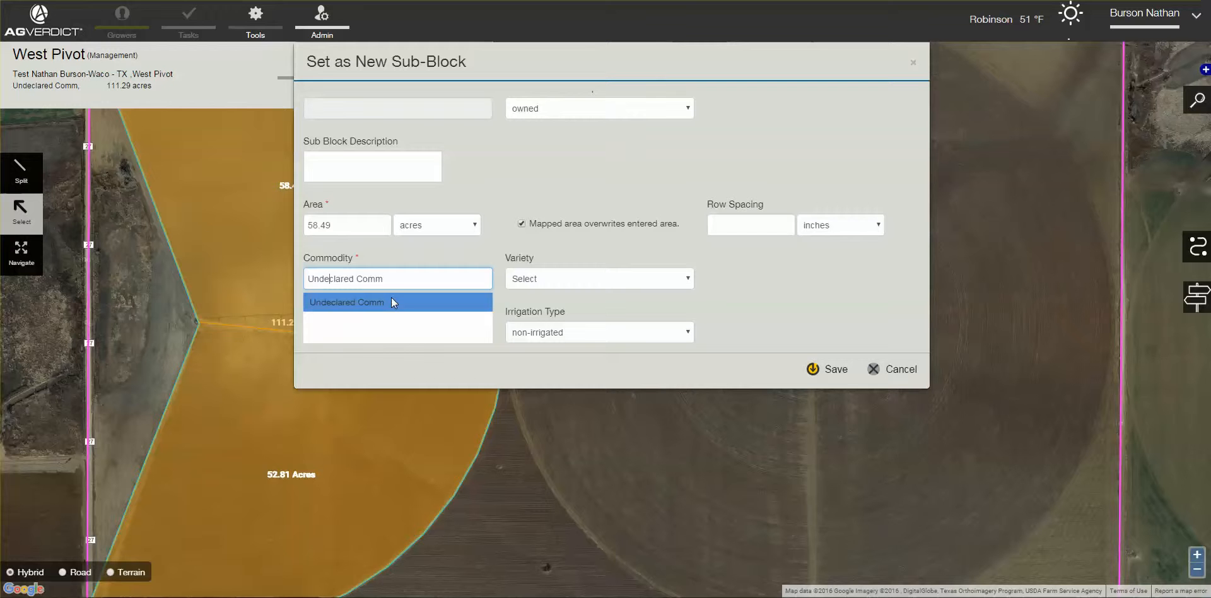
{"action": "left_click_drag", "start_coordinate": [401, 282], "coordinate": [244, 286]}
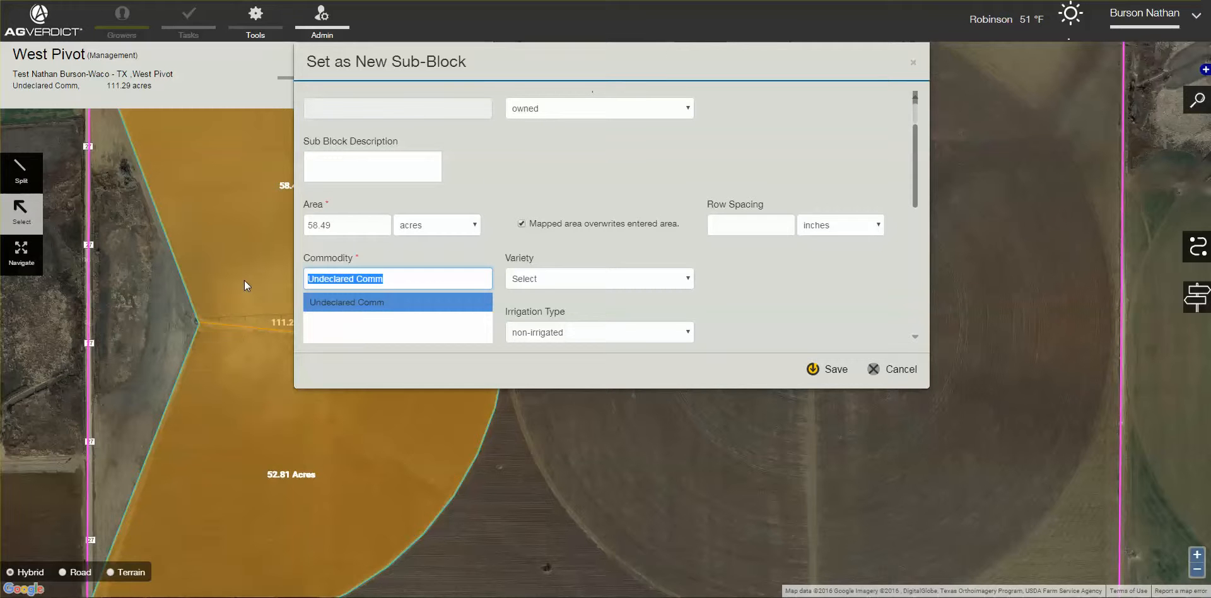
{"action": "type", "text": "sorg"}
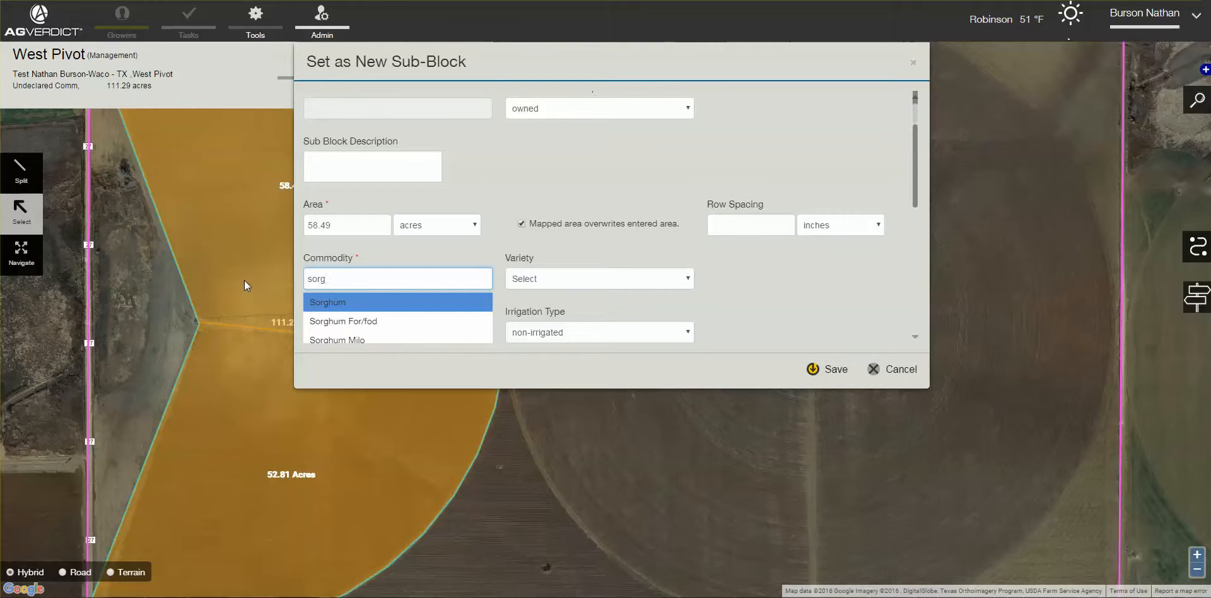
{"action": "key", "text": "Tab"}
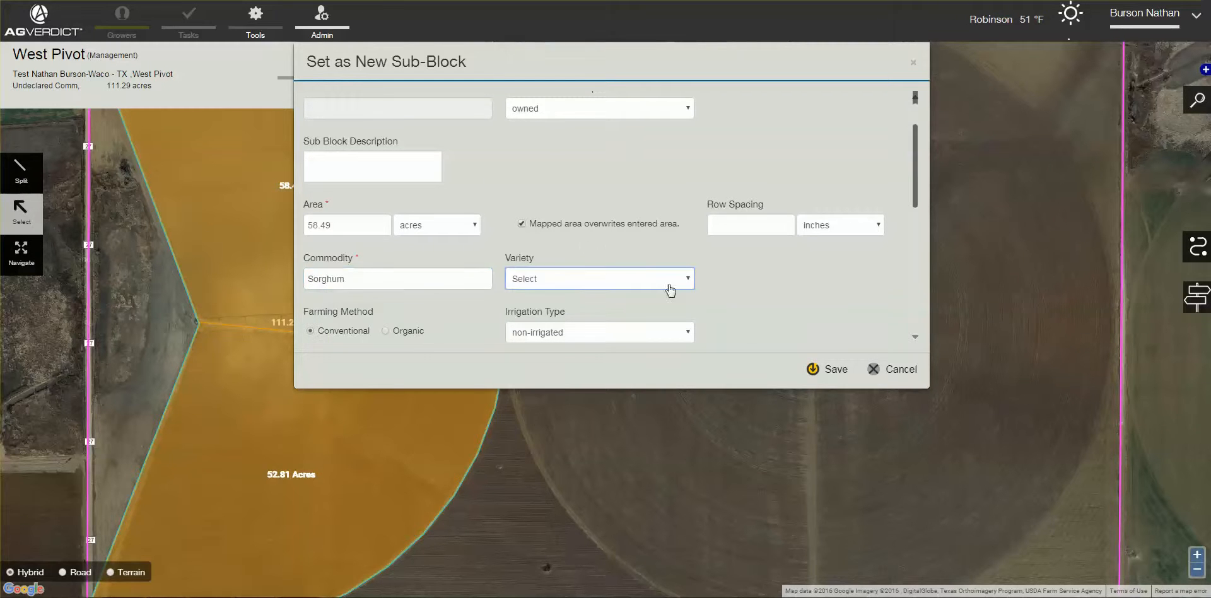
{"action": "left_click", "coordinate": [811, 369]}
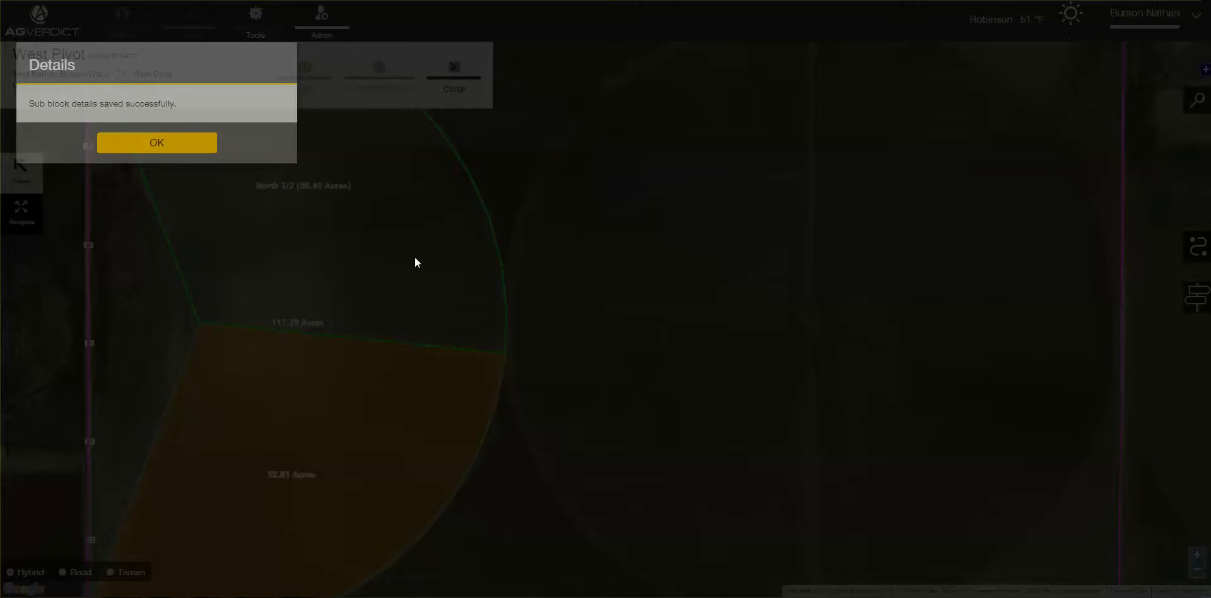
{"action": "left_click", "coordinate": [157, 146]}
Set the southern part of the West Pivot as a sub-block named South 1/2 with commodity Cotton and save it
{"action": "left_click", "coordinate": [262, 374]}
{"action": "left_click", "coordinate": [285, 391]}
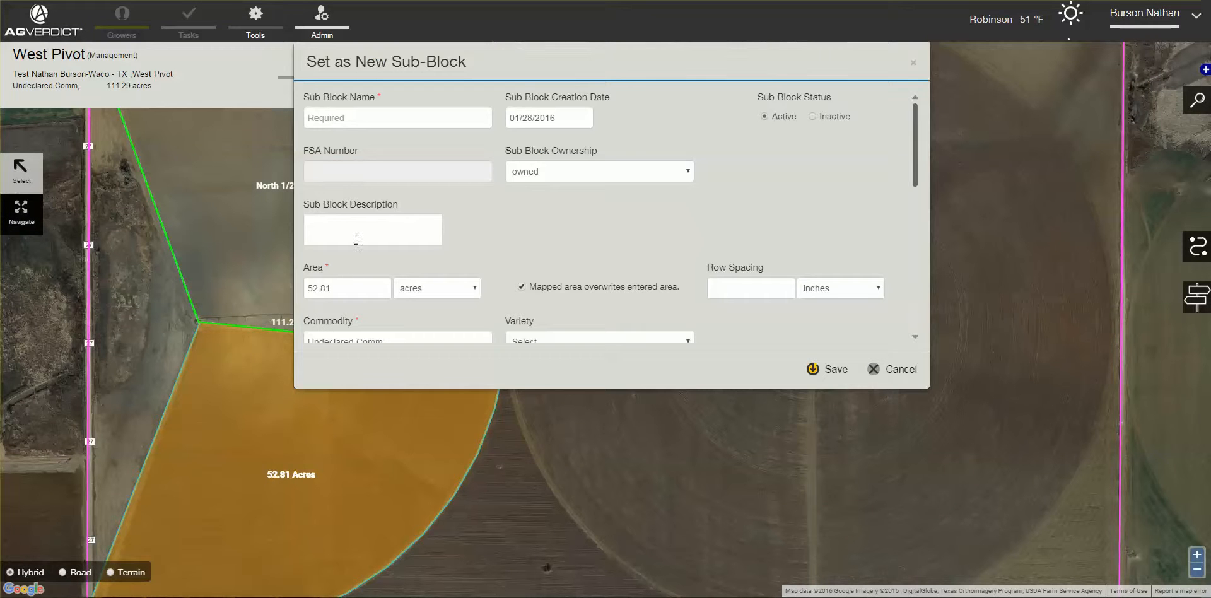
{"action": "left_click", "coordinate": [350, 118]}
{"action": "type", "text": "South 1/2"}
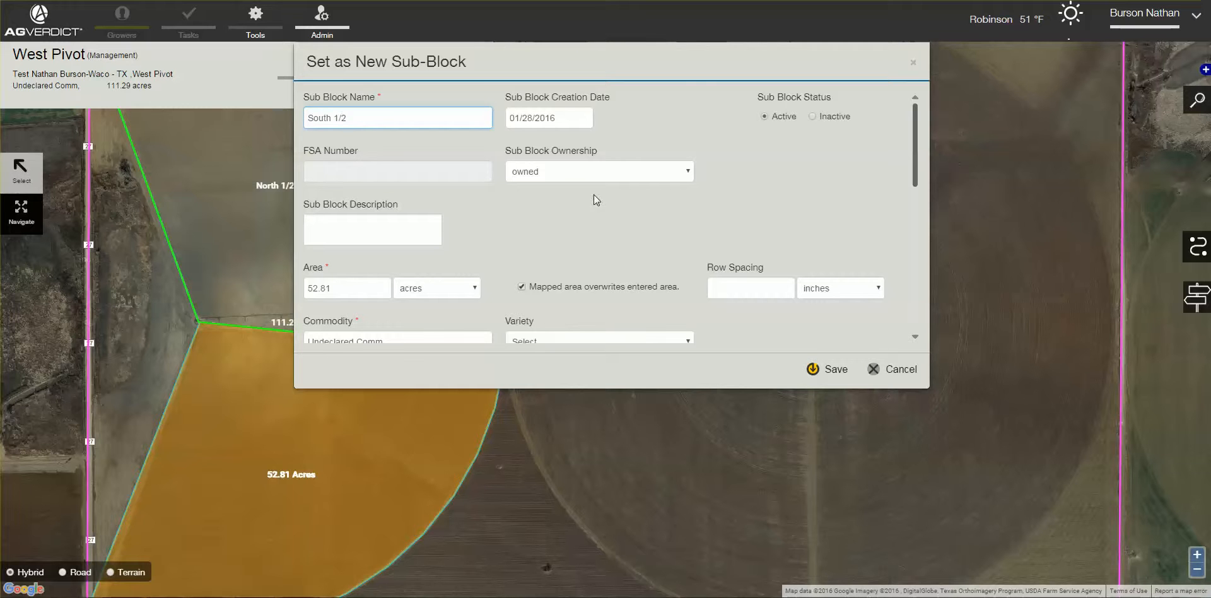
{"action": "left_click_drag", "start_coordinate": [395, 338], "coordinate": [214, 343]}
{"action": "type", "text": "cott"}
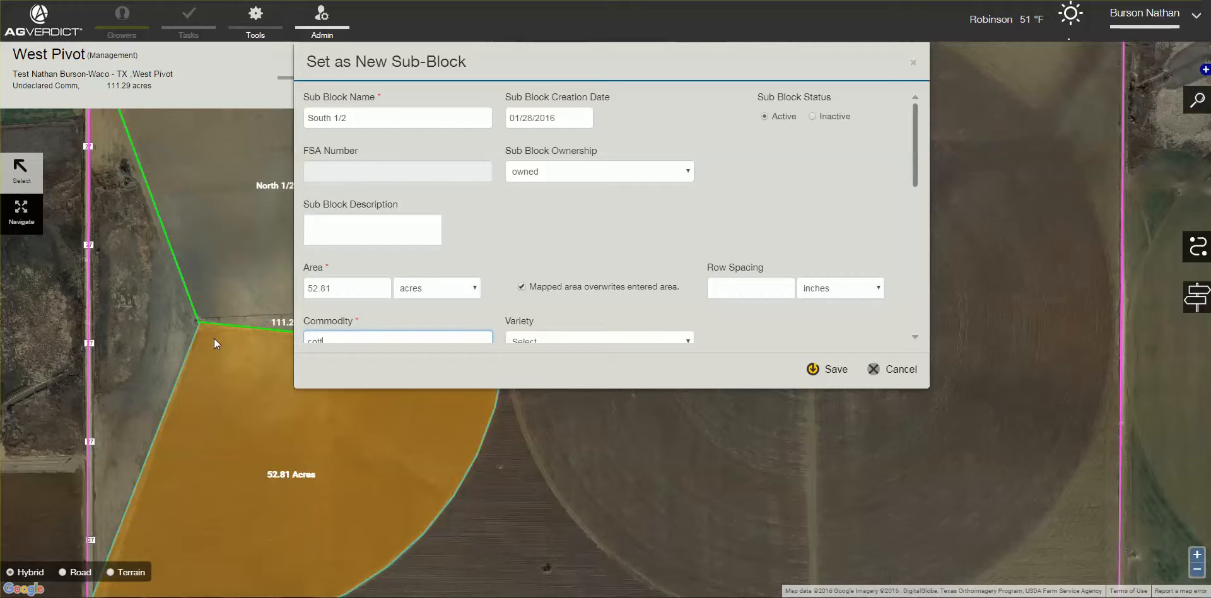
{"action": "scroll", "coordinate": [214, 343], "scroll_direction": "down", "scroll_amount": 1}
{"action": "scroll", "coordinate": [377, 295], "scroll_direction": "down", "scroll_amount": 1}
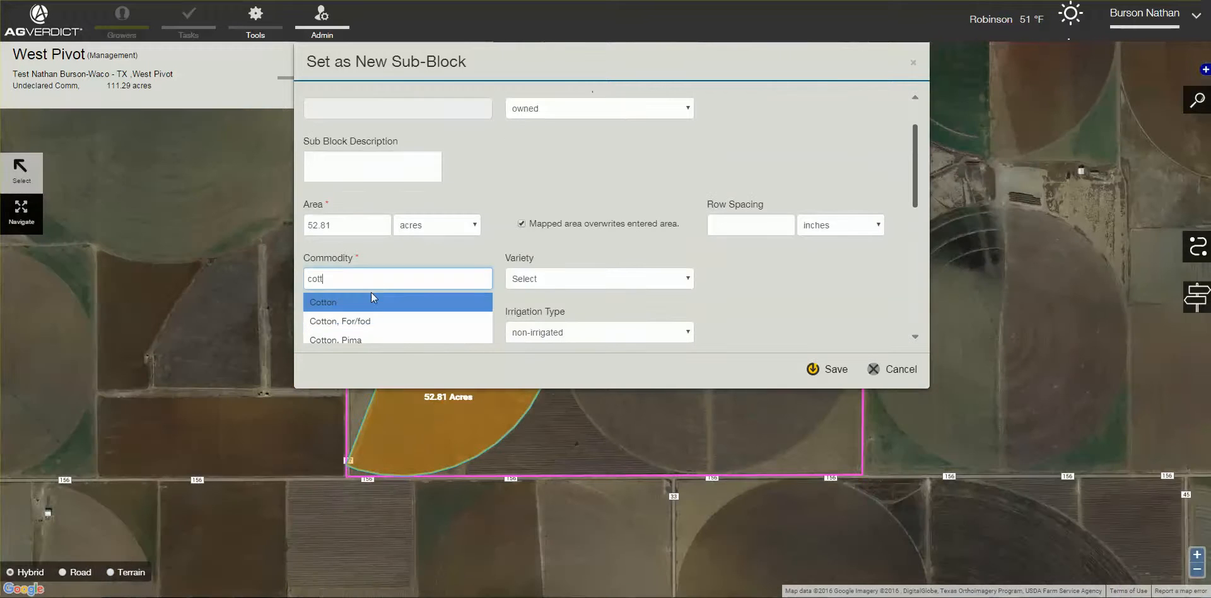
{"action": "left_click", "coordinate": [325, 302]}
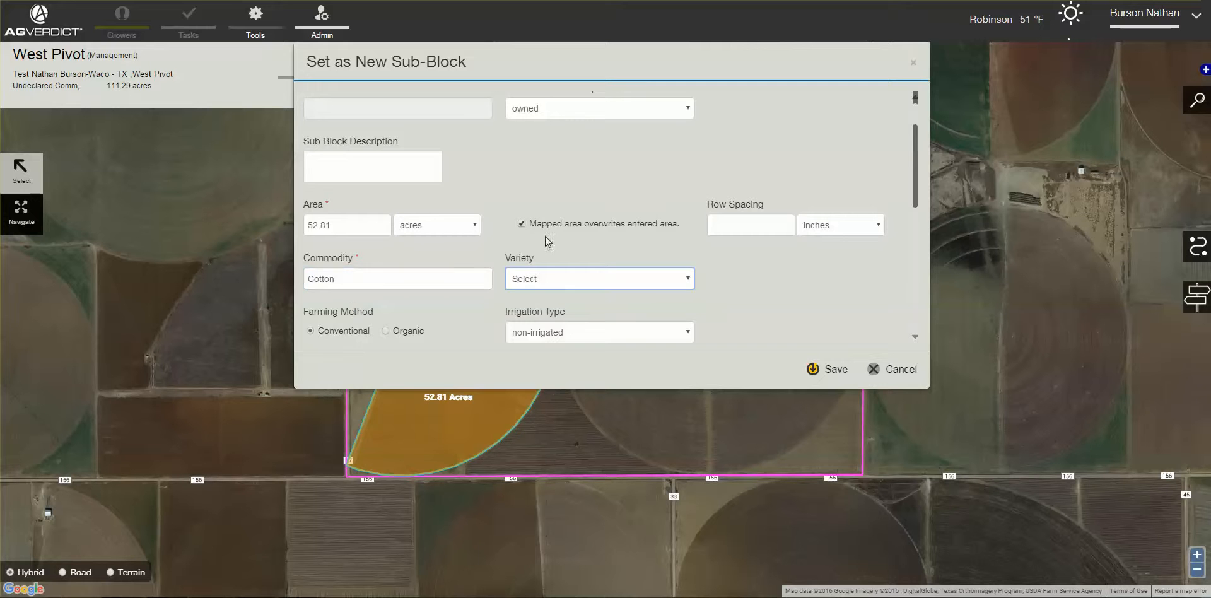
{"action": "left_click", "coordinate": [828, 370]}
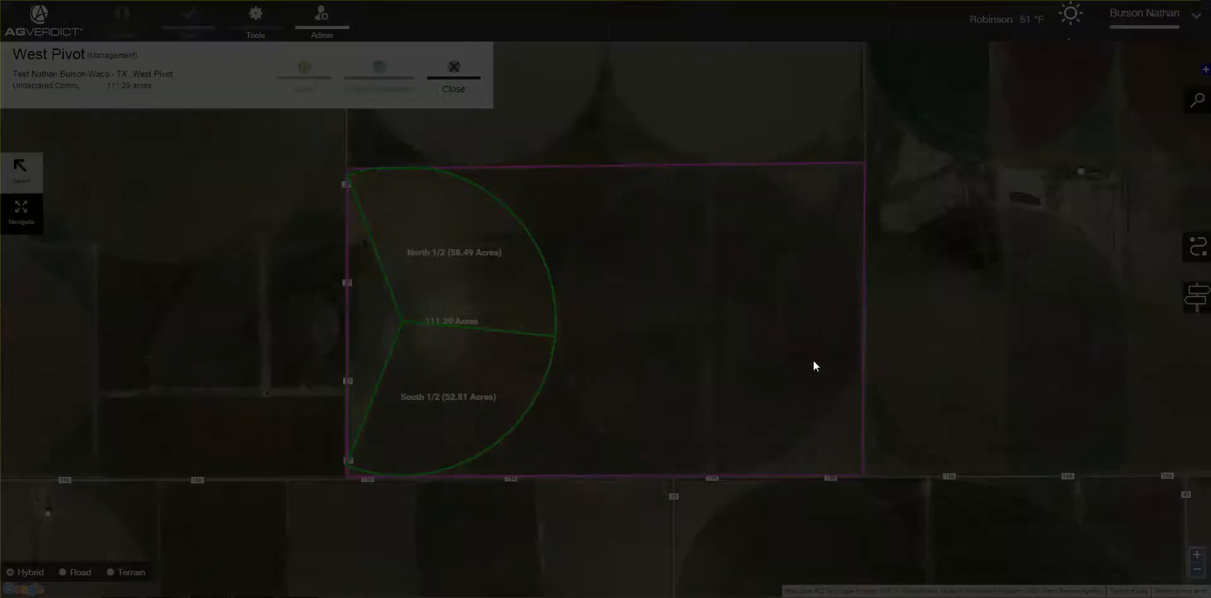
{"action": "left_click", "coordinate": [140, 149]}
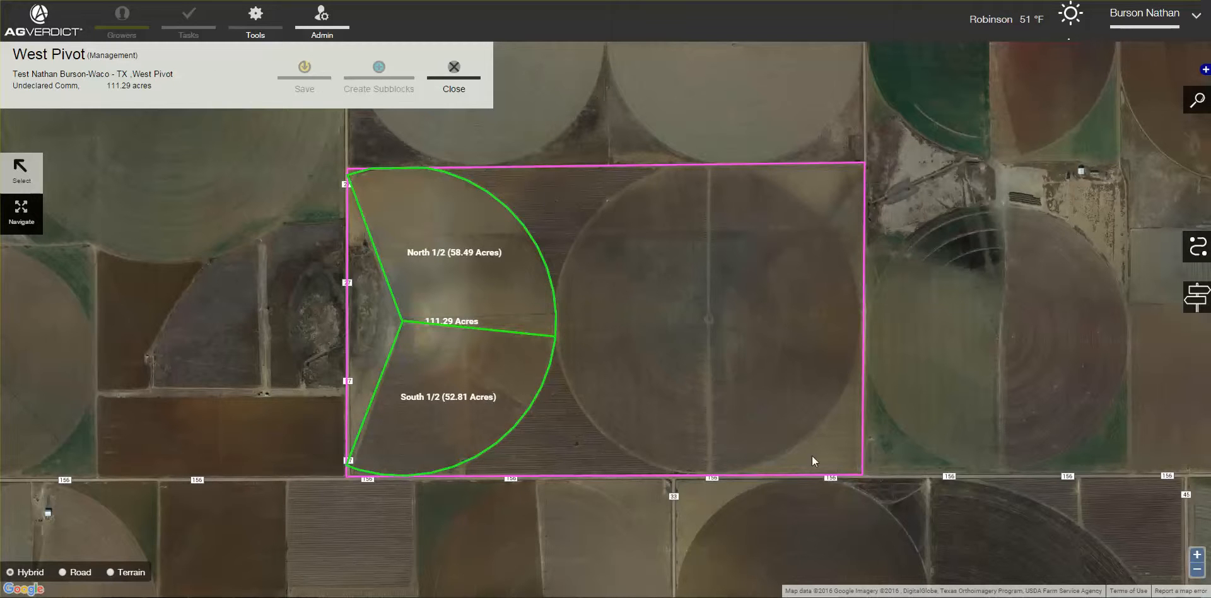
Leave the West Pivot map and start a new manually drawn boundary for the Corners block, opened on the map
{"action": "left_click", "coordinate": [455, 67]}
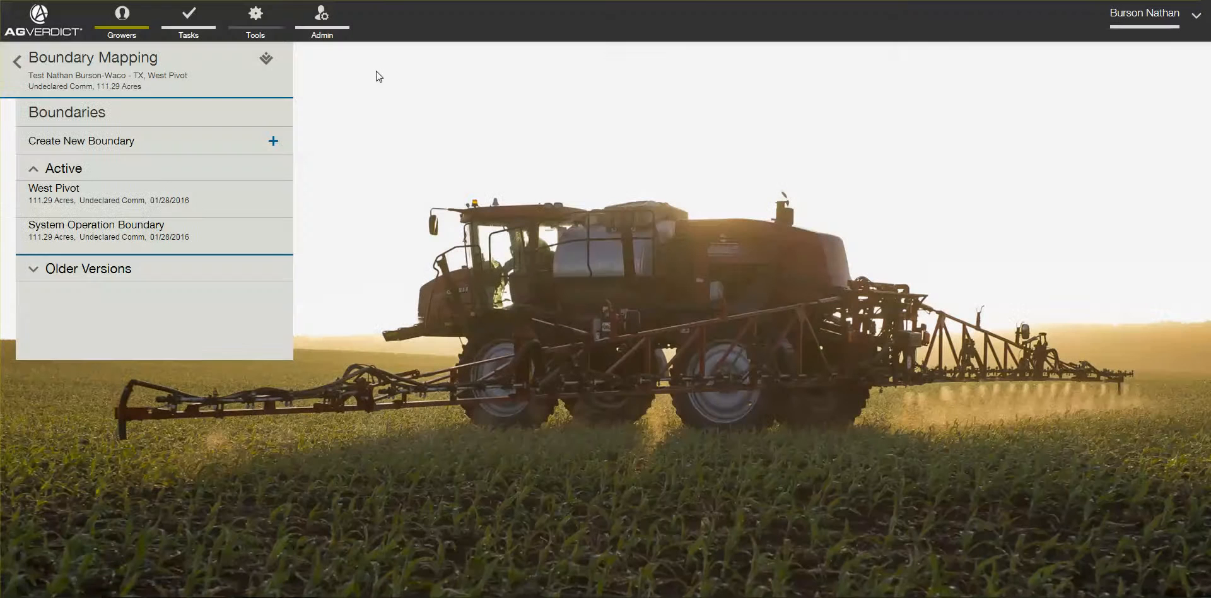
{"action": "left_click", "coordinate": [17, 63]}
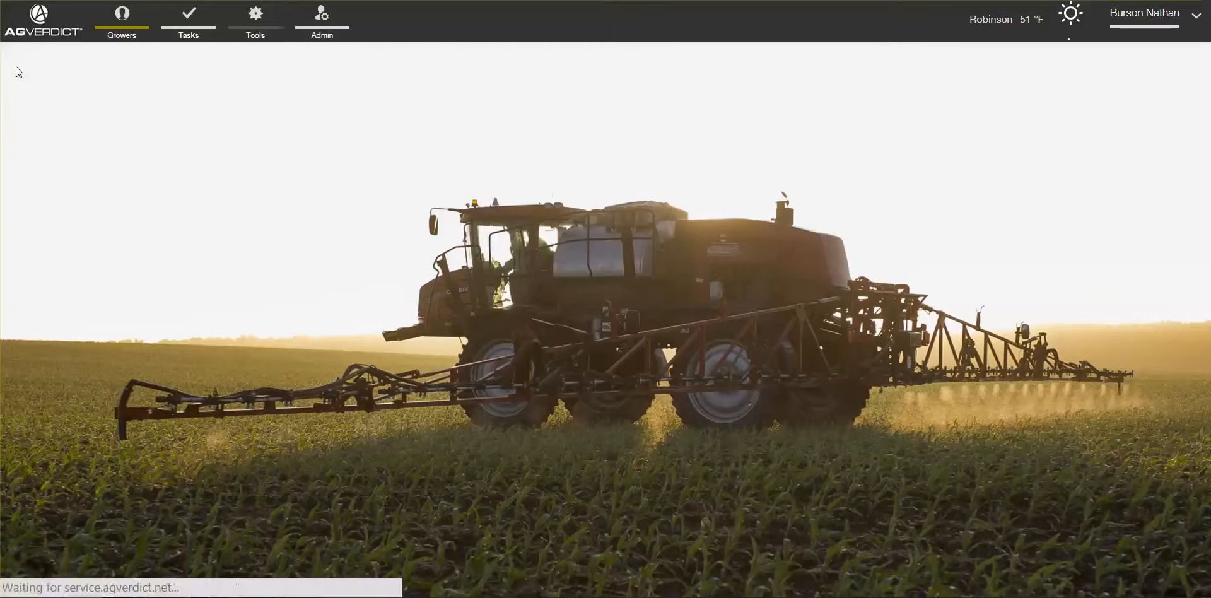
{"action": "left_click", "coordinate": [18, 69]}
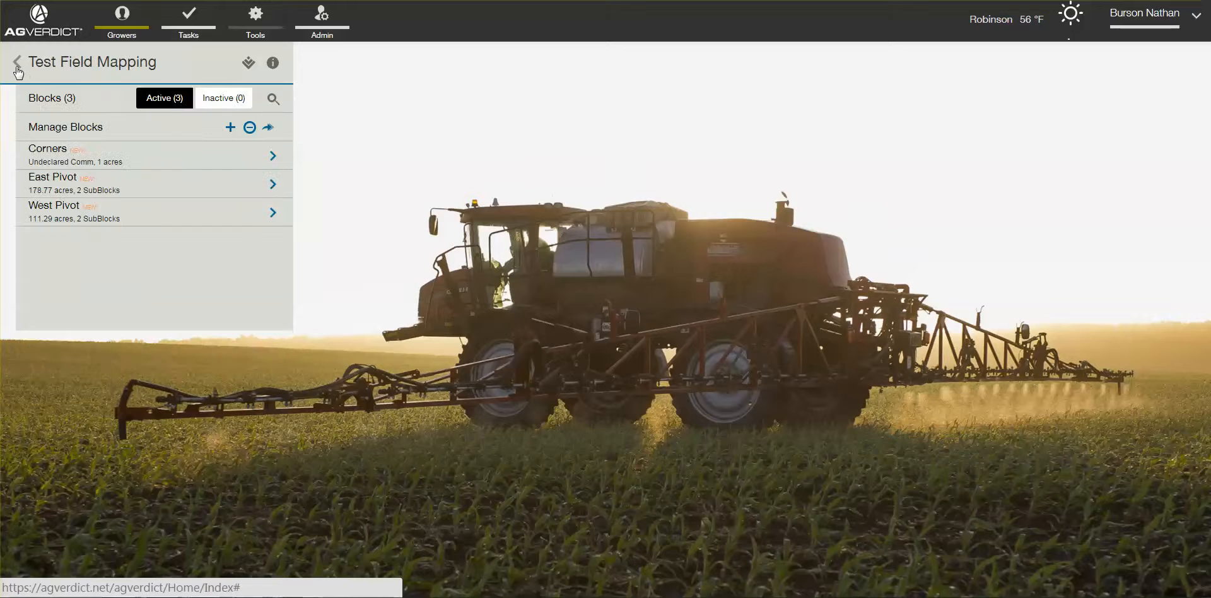
{"action": "left_click", "coordinate": [74, 153]}
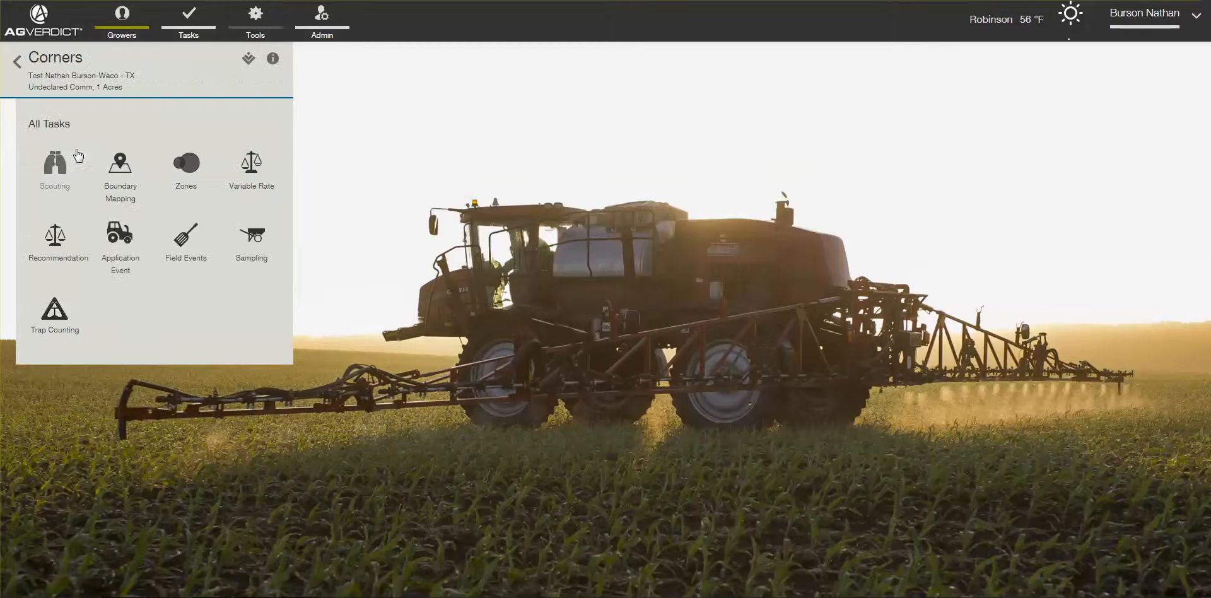
{"action": "left_click", "coordinate": [134, 185]}
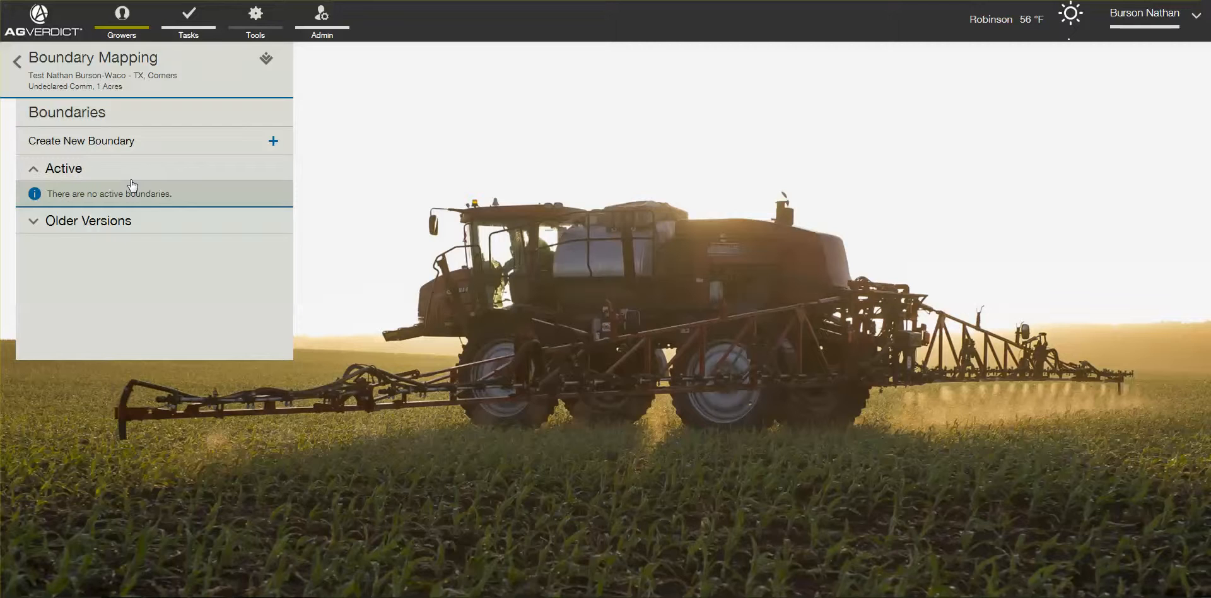
{"action": "left_click", "coordinate": [120, 141]}
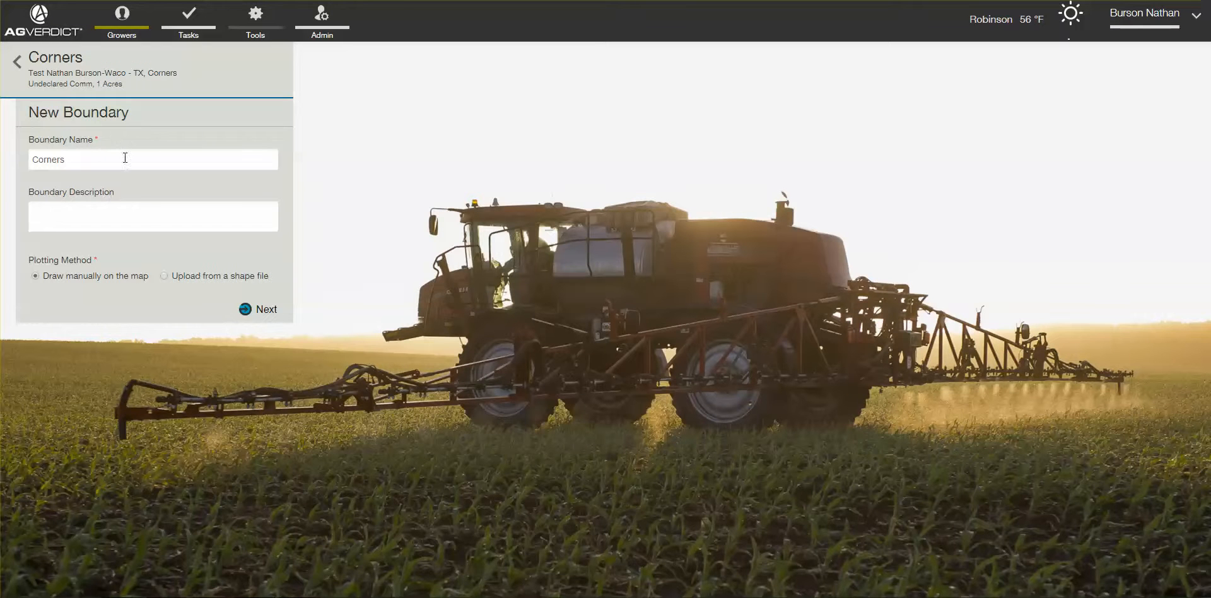
{"action": "left_click", "coordinate": [267, 309]}
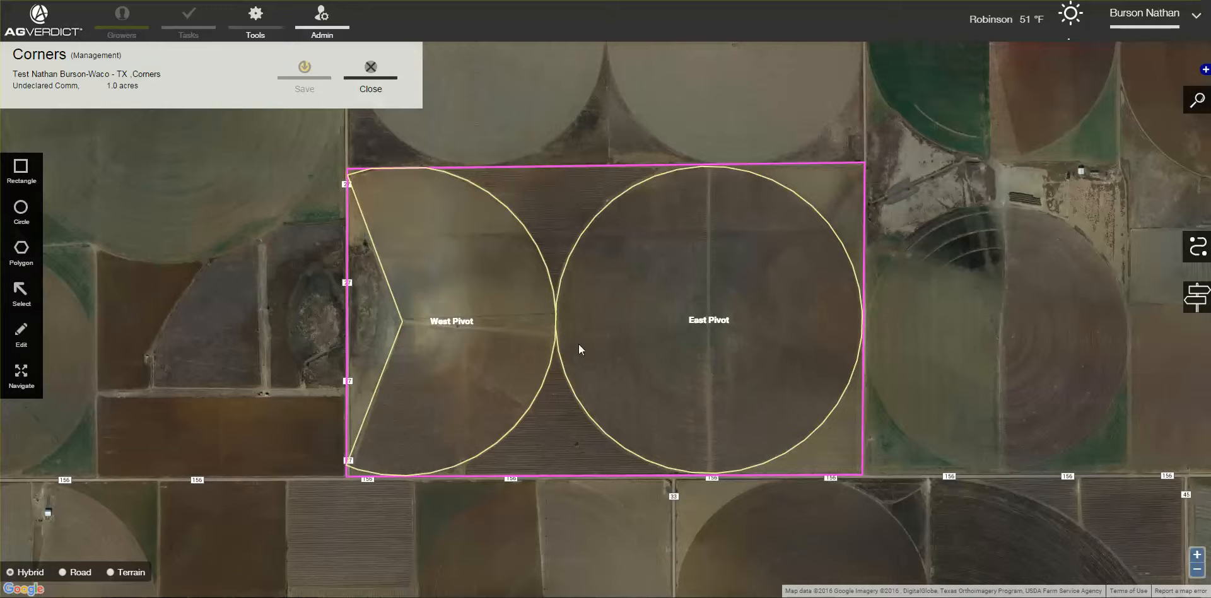
Draw a rectangle around the whole field to bound the Corners area outside both pivots, about 98 acres, and save it
{"action": "left_click", "coordinate": [21, 169]}
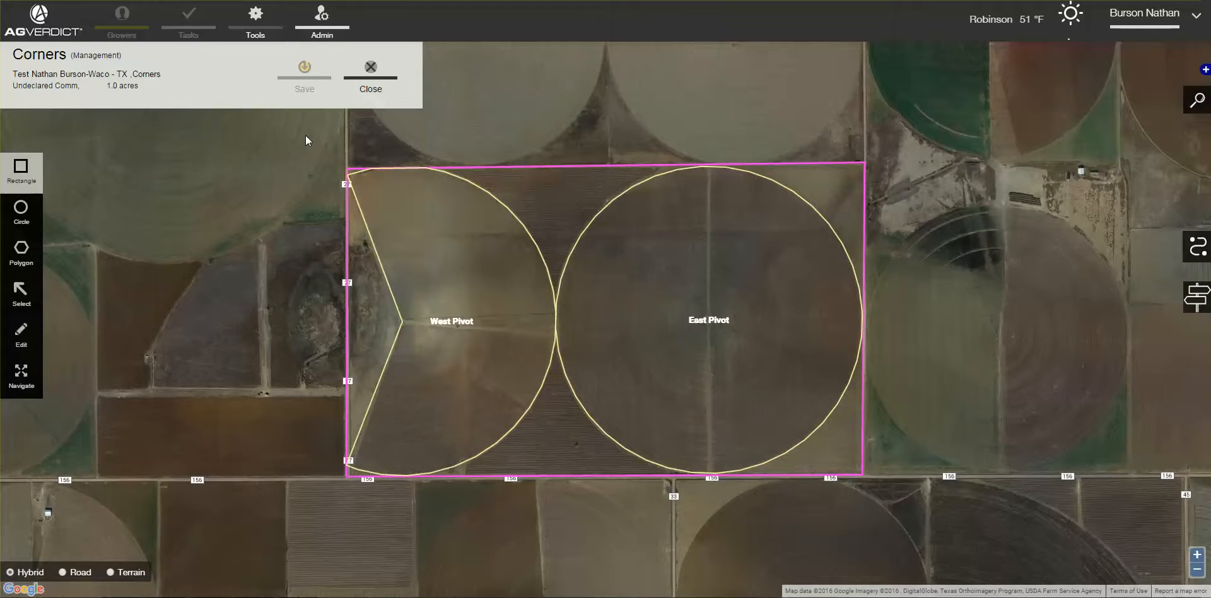
{"action": "left_click_drag", "start_coordinate": [307, 128], "coordinate": [907, 522]}
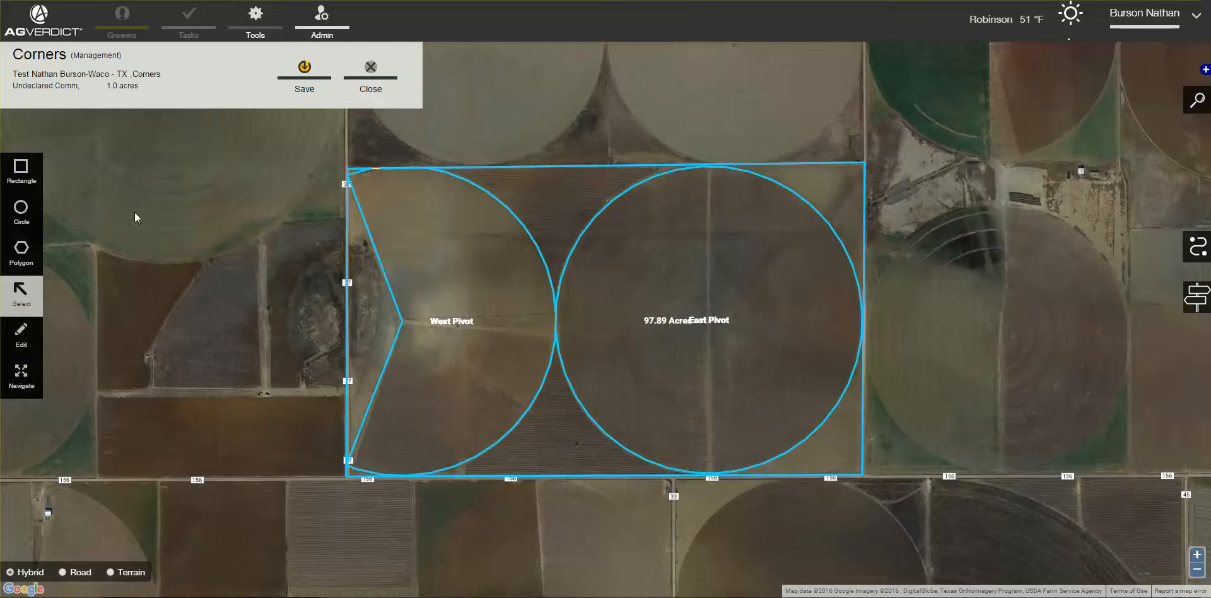
{"action": "left_click", "coordinate": [305, 72]}
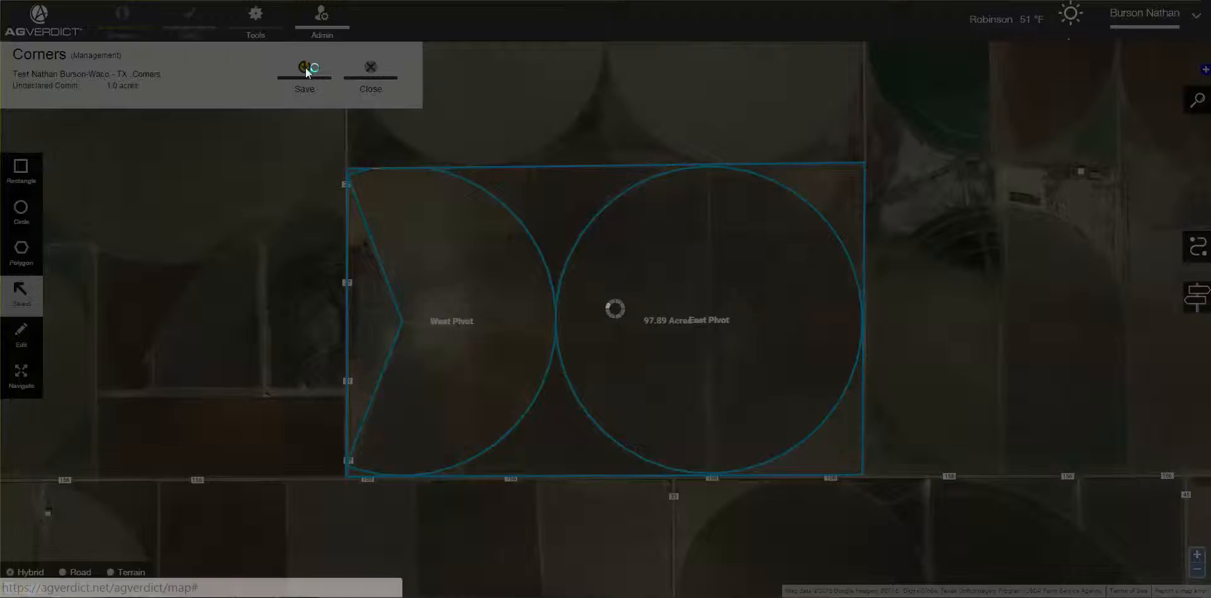
{"action": "left_click", "coordinate": [158, 148]}
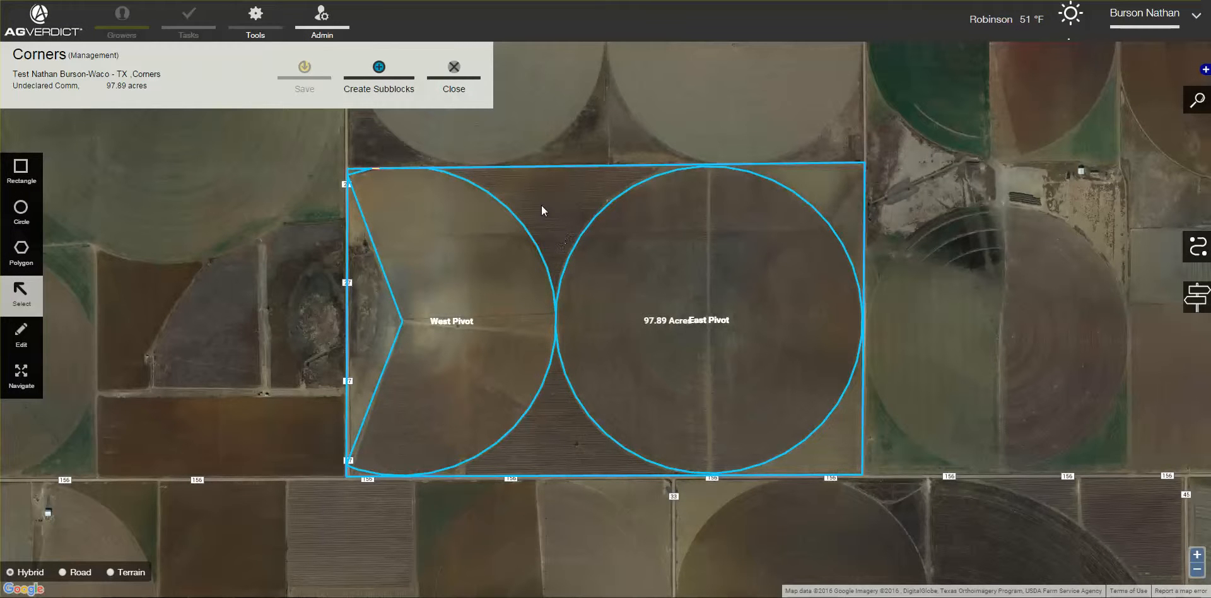
Start creating subblocks for Corners and split off the field's northeast corner, about 14 acres
{"action": "left_click", "coordinate": [377, 73]}
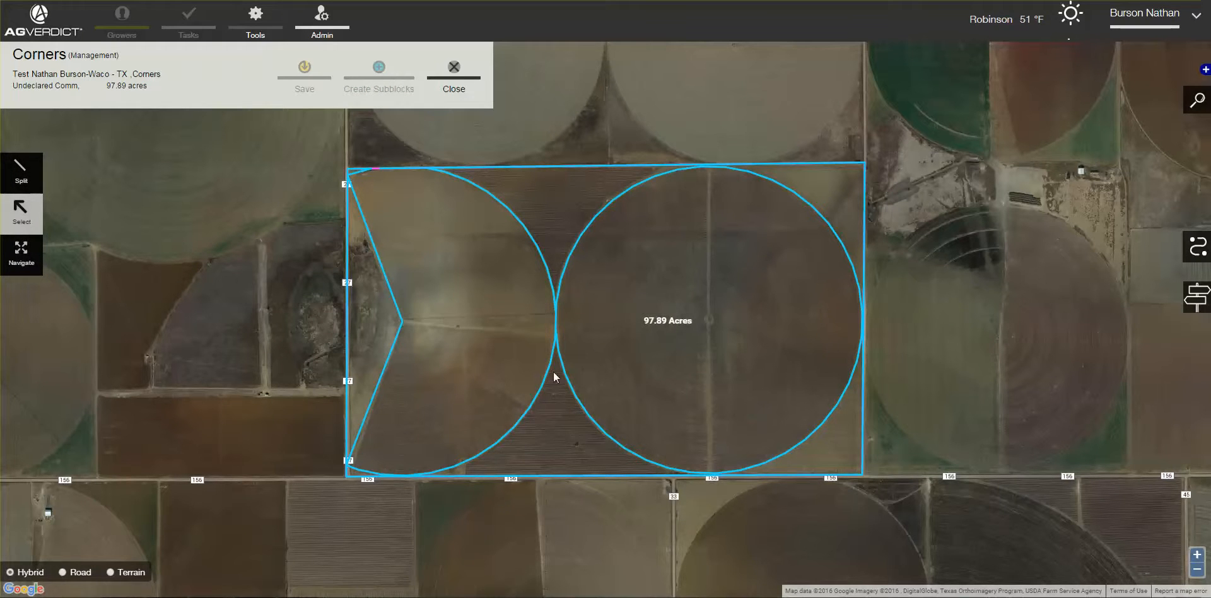
{"action": "left_click", "coordinate": [21, 169]}
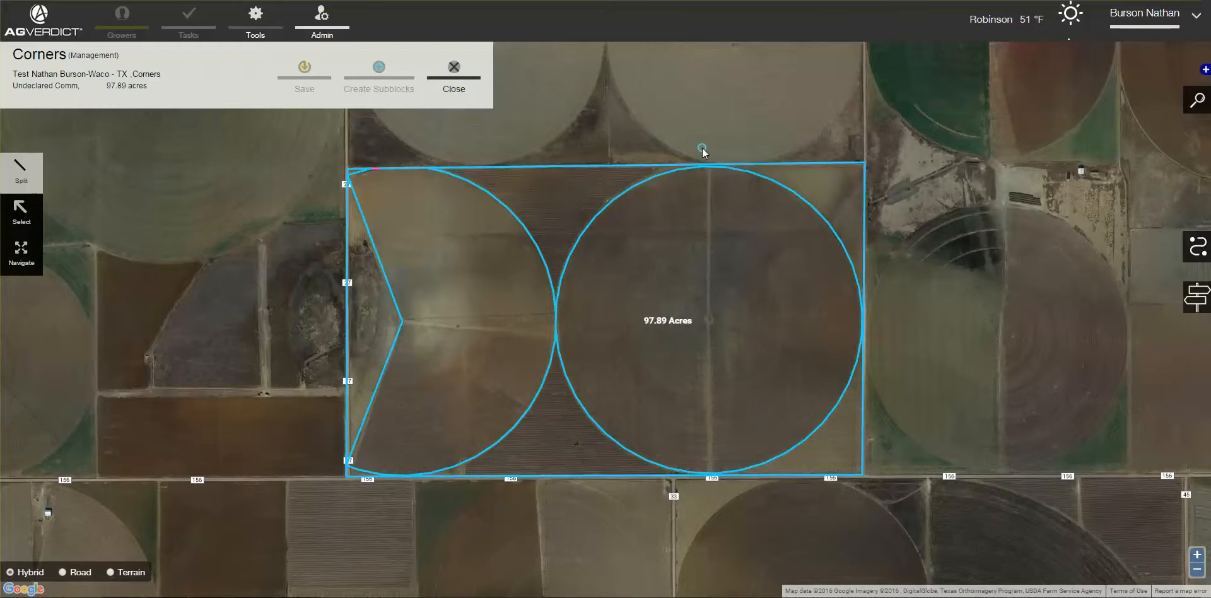
{"action": "left_click", "coordinate": [706, 186]}
{"action": "left_click", "coordinate": [799, 222]}
{"action": "left_click", "coordinate": [846, 315]}
{"action": "left_click", "coordinate": [880, 315]}
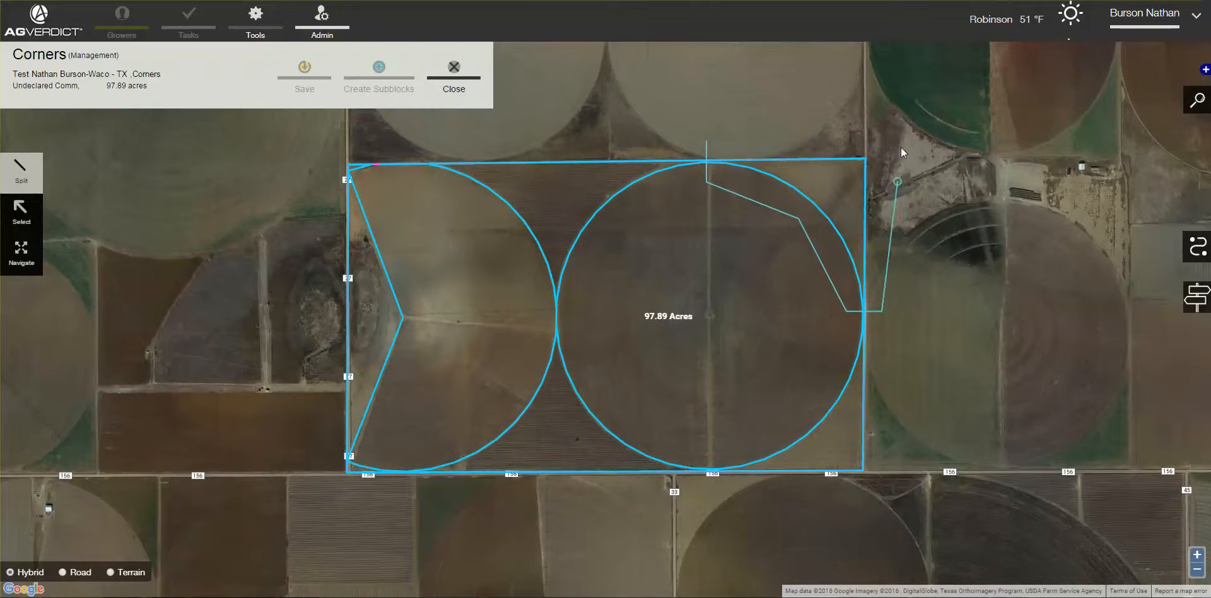
{"action": "double_click", "coordinate": [879, 123]}
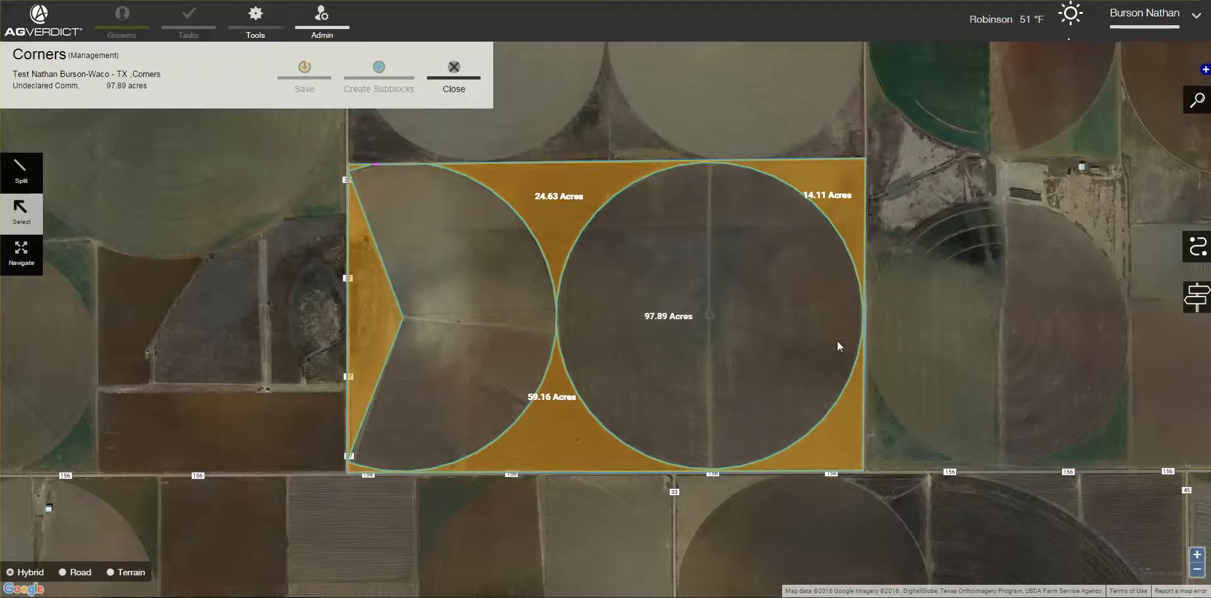
Split off the field's southeast corner of the Corners boundary, about 13 acres, with a line around it from the eastern edge
{"action": "left_click", "coordinate": [10, 172]}
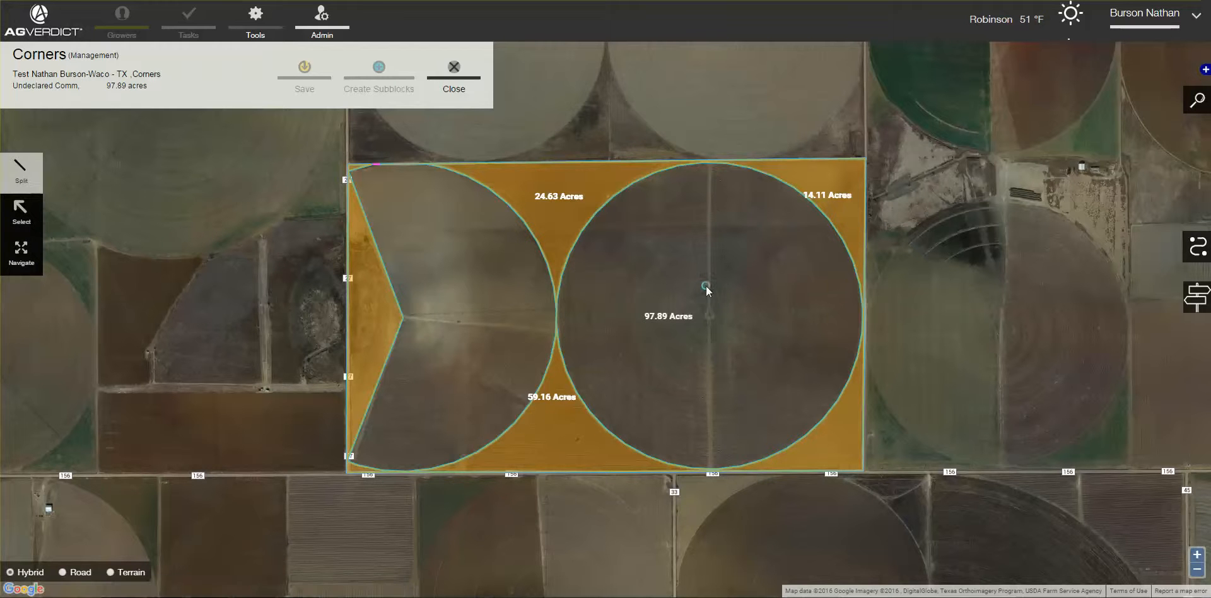
{"action": "left_click", "coordinate": [890, 314]}
{"action": "left_click", "coordinate": [847, 312]}
{"action": "left_click", "coordinate": [714, 493]}
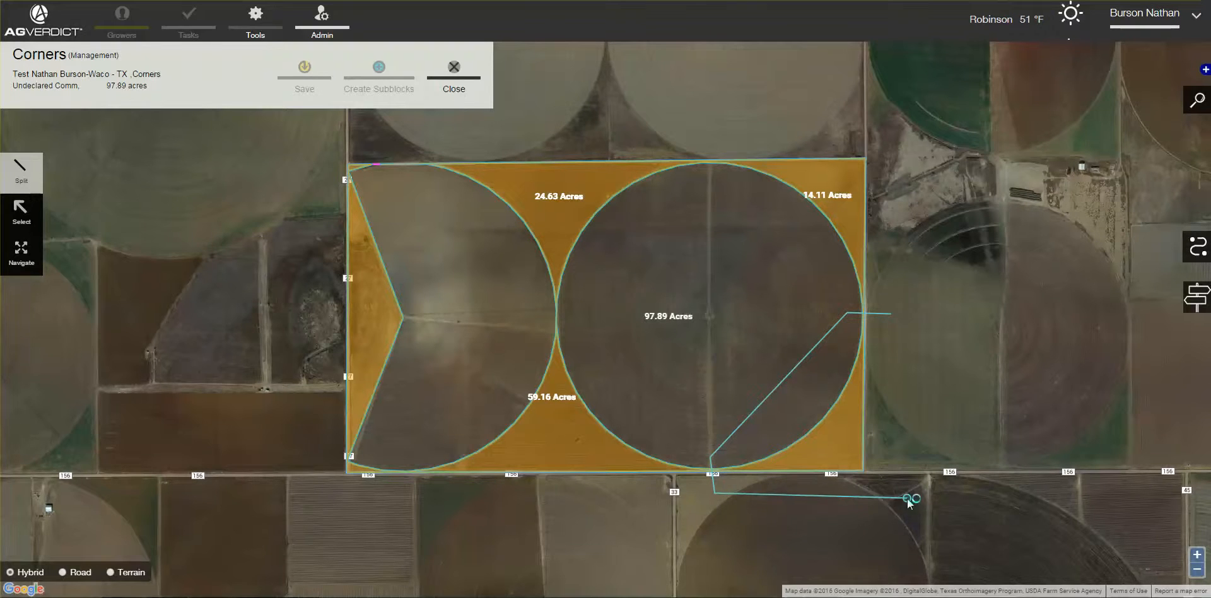
{"action": "double_click", "coordinate": [907, 499]}
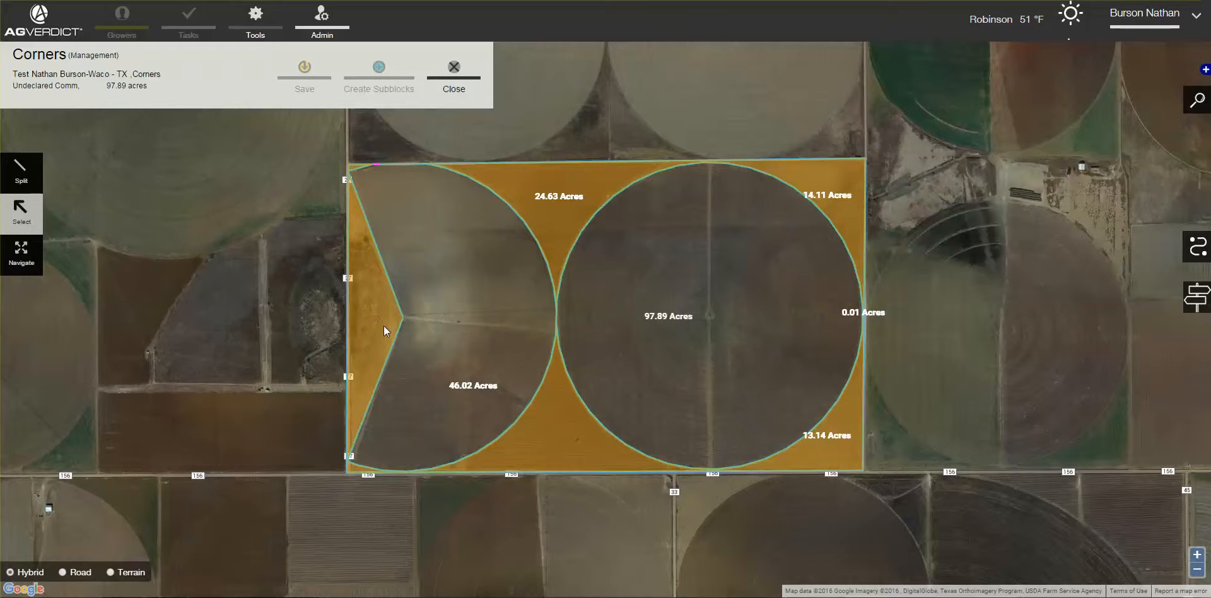
Split off the triangle along the field's western edge, about 20 acres, from the rest of the Corners boundary
{"action": "left_click", "coordinate": [16, 179]}
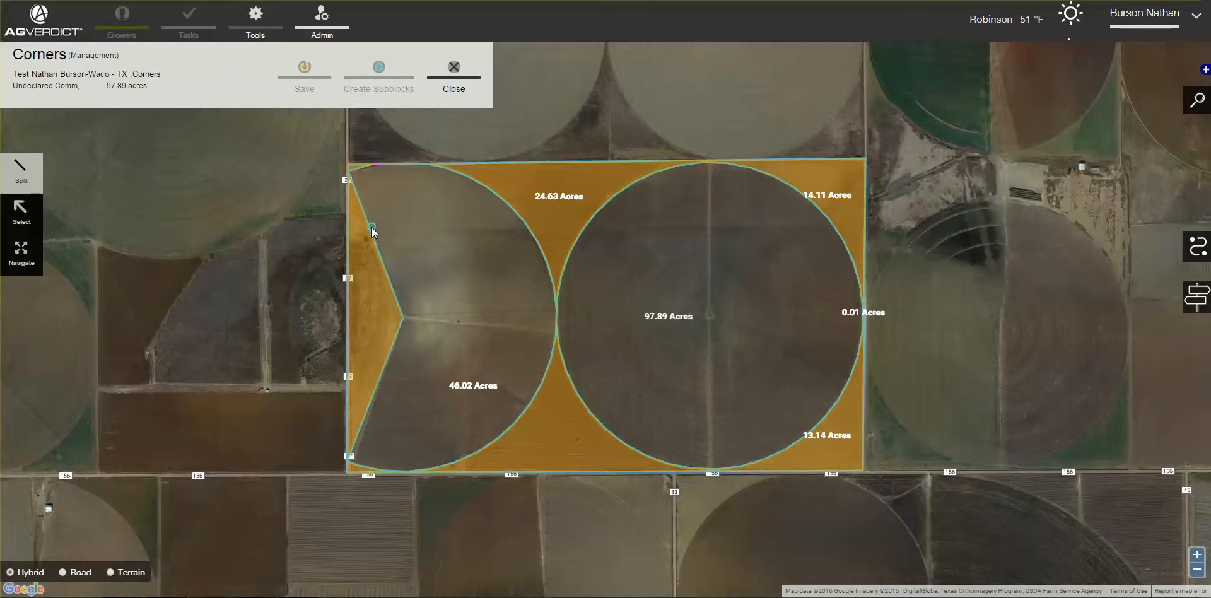
{"action": "left_click", "coordinate": [396, 146]}
{"action": "left_click", "coordinate": [414, 507]}
{"action": "left_click", "coordinate": [307, 504]}
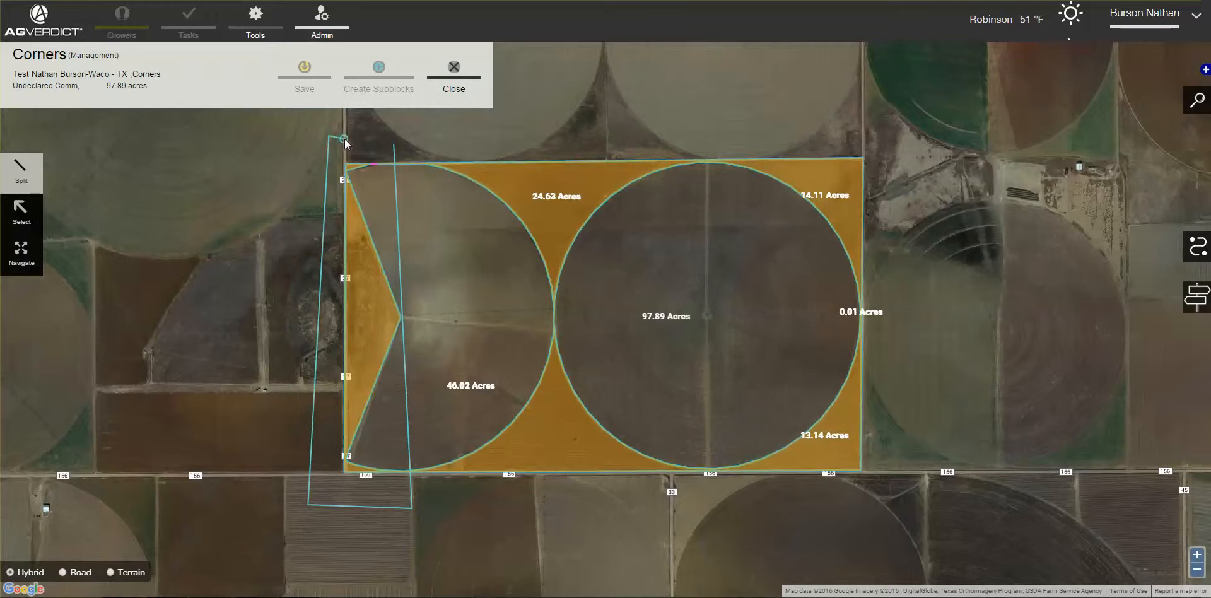
{"action": "left_click", "coordinate": [339, 139]}
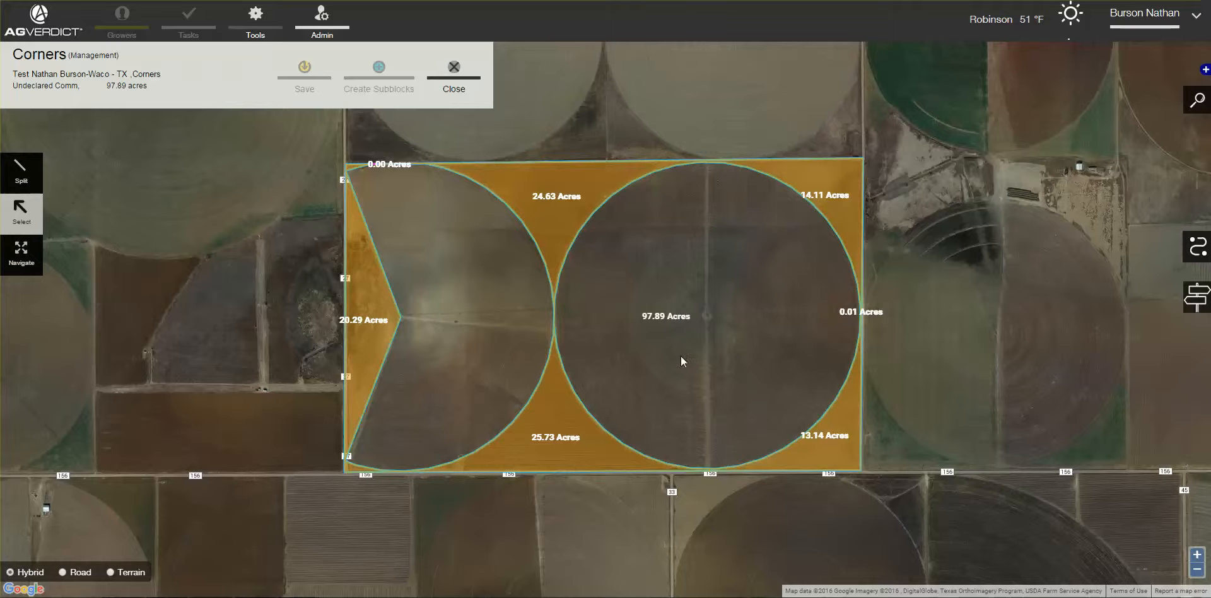
Set the 14.11-acre northeast corner as a sub-block named NE with Cotton as its commodity, and save it
{"action": "left_click", "coordinate": [824, 183]}
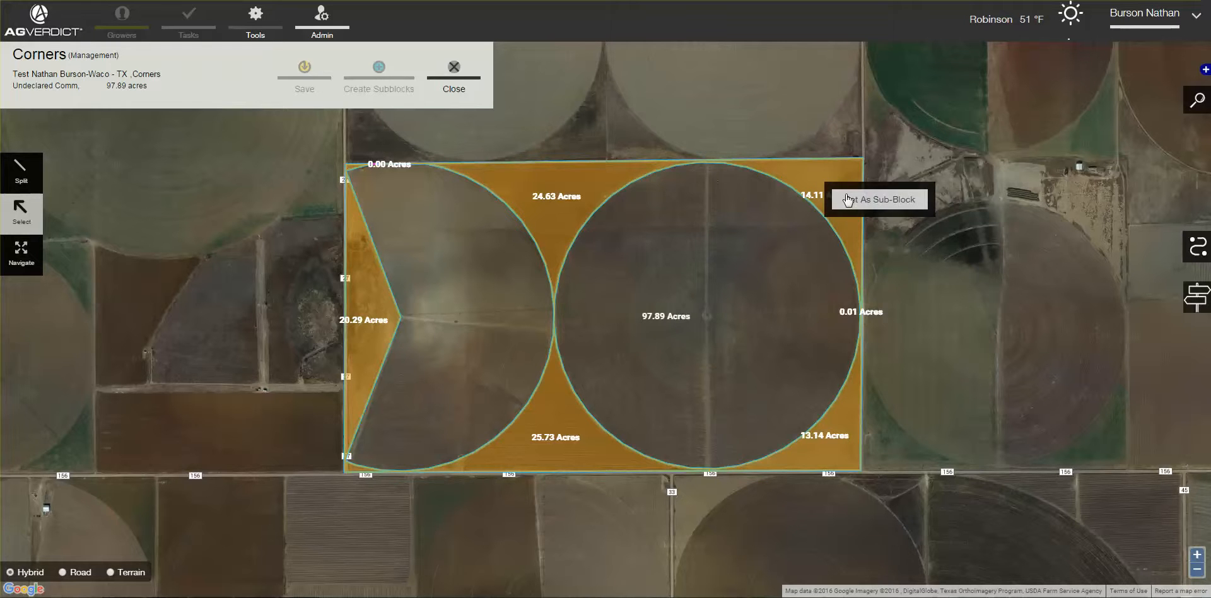
{"action": "left_click", "coordinate": [845, 200]}
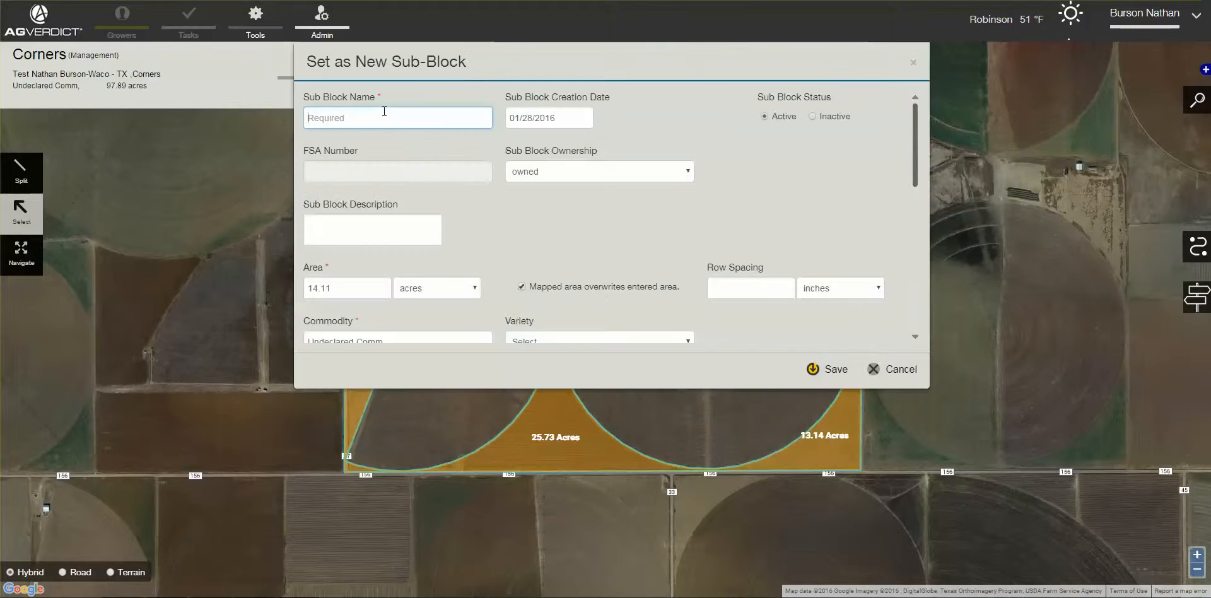
{"action": "type", "text": "NE"}
{"action": "scroll", "coordinate": [382, 307], "scroll_direction": "down", "scroll_amount": 1}
{"action": "left_click_drag", "start_coordinate": [398, 283], "coordinate": [270, 287]}
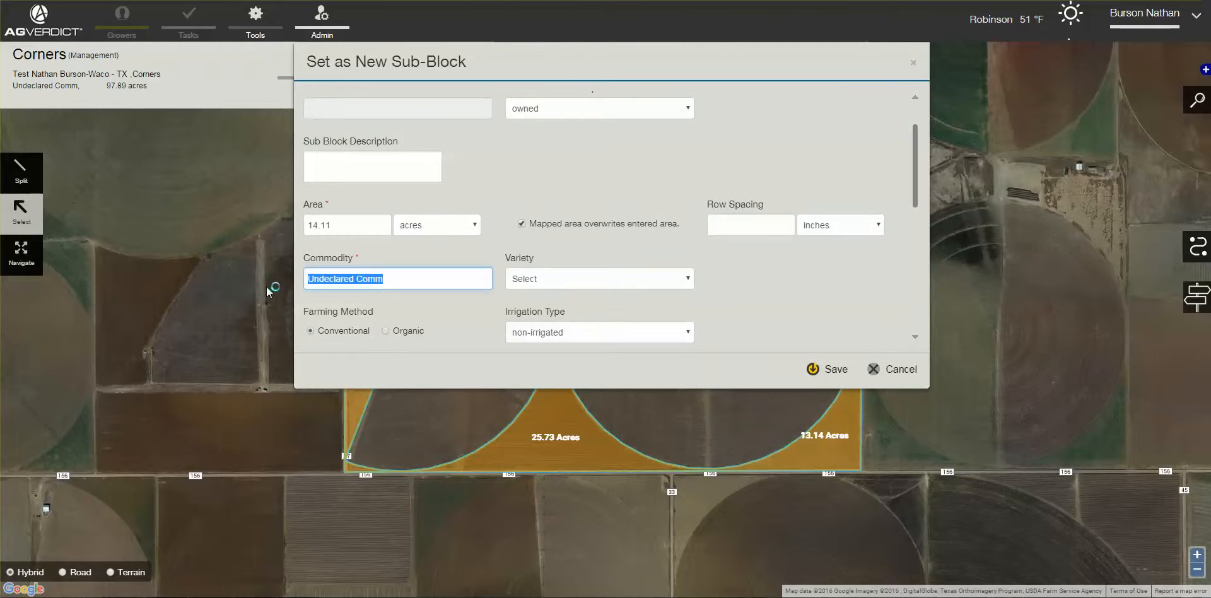
{"action": "type", "text": "Cotto"}
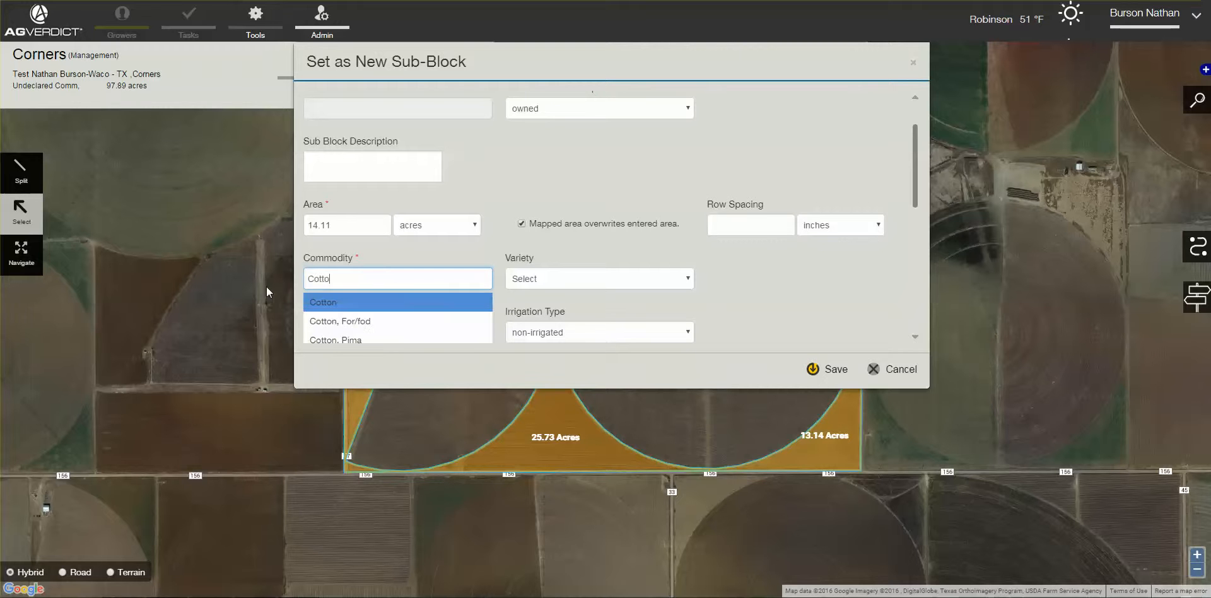
{"action": "left_click", "coordinate": [314, 302]}
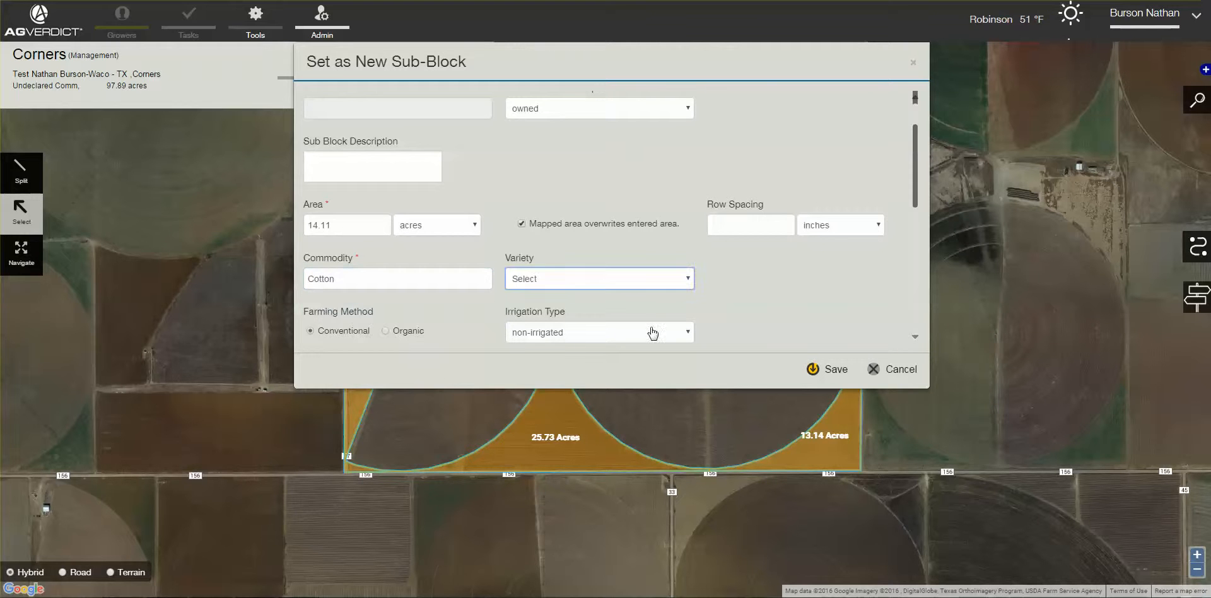
{"action": "left_click", "coordinate": [818, 373]}
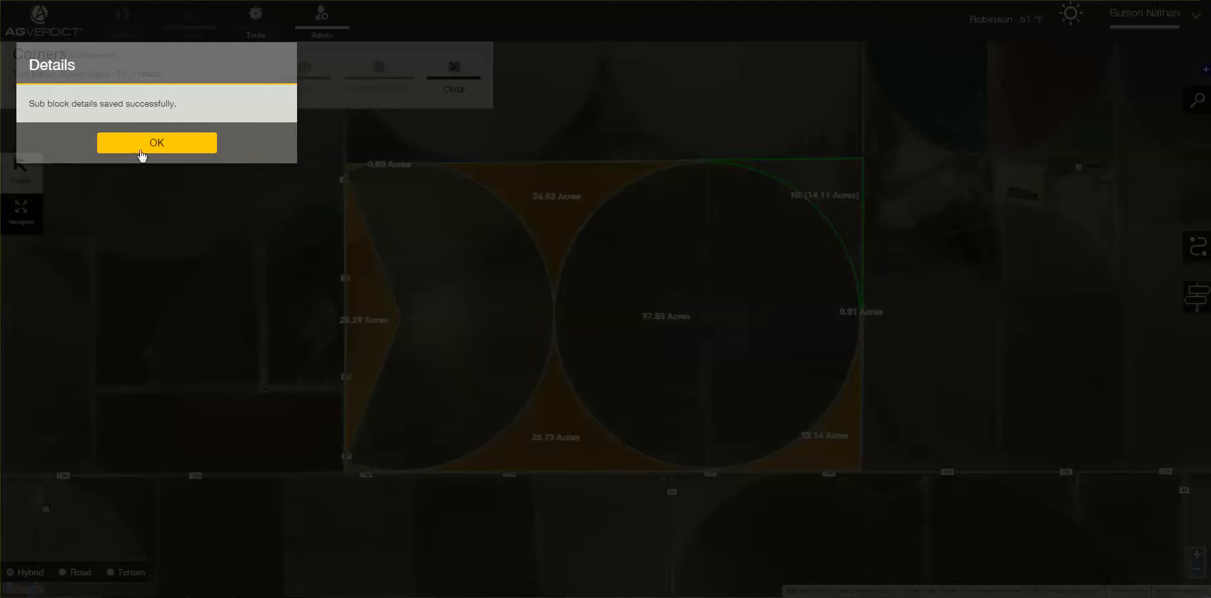
{"action": "left_click", "coordinate": [141, 143]}
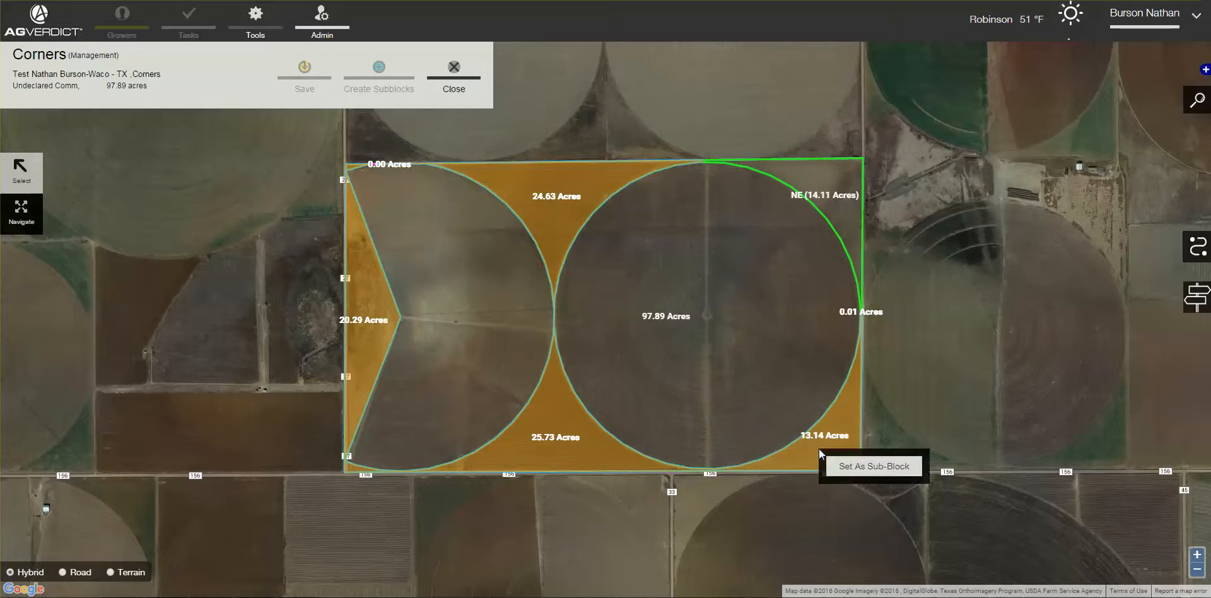
Set the 13.14-acre southeast corner as a sub-block named SE and save it
{"action": "left_click", "coordinate": [842, 467]}
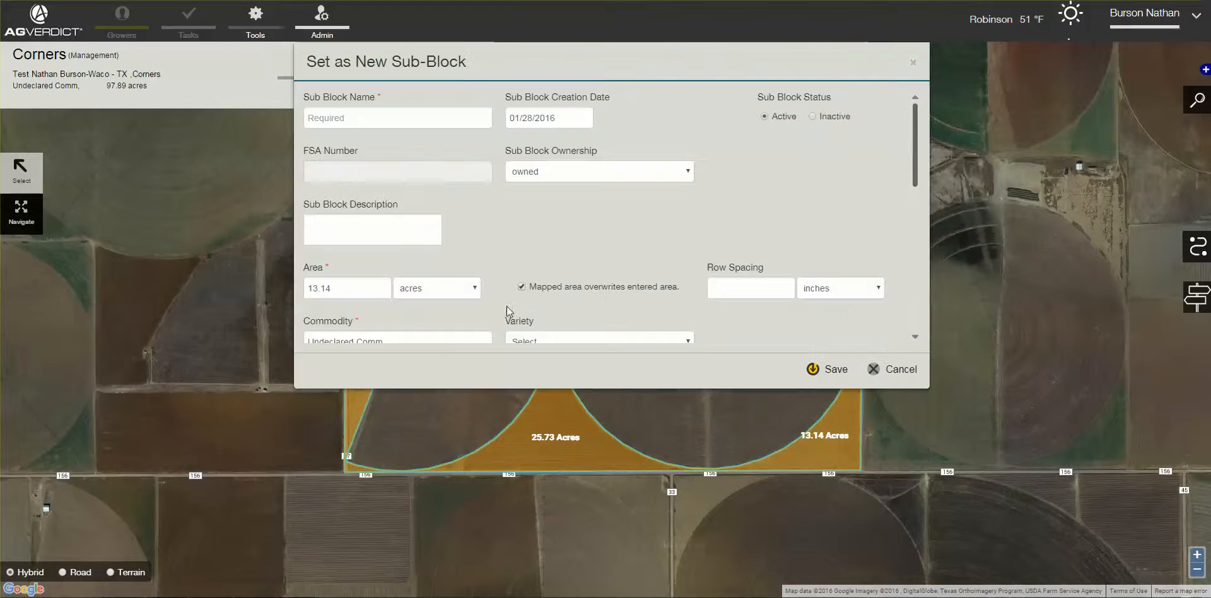
{"action": "left_click", "coordinate": [372, 119]}
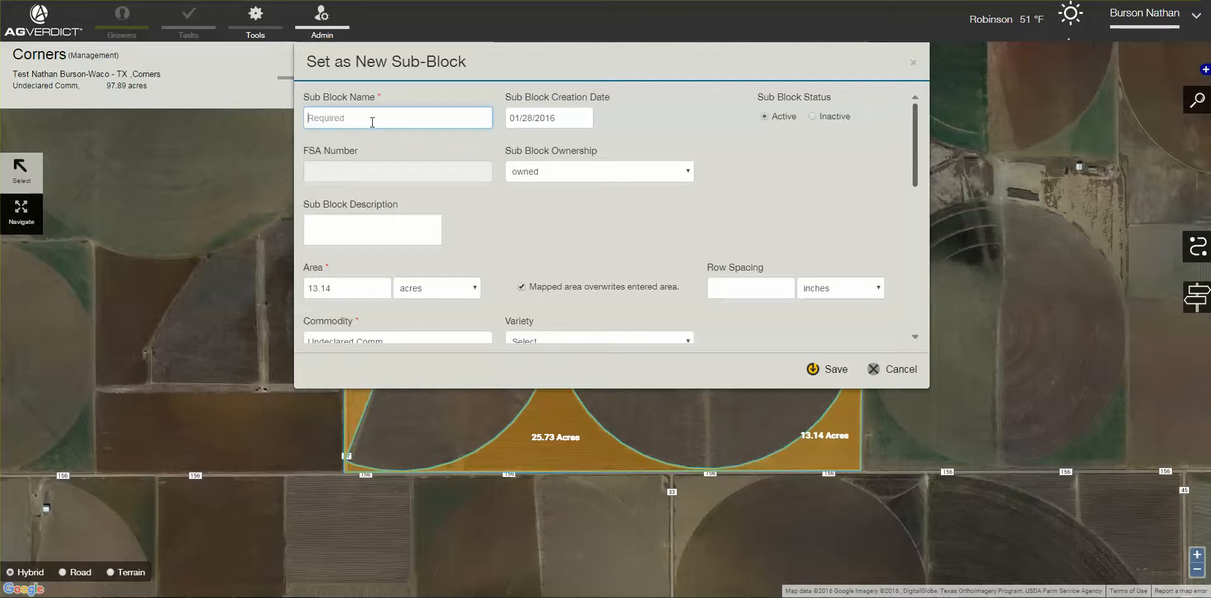
{"action": "type", "text": "SE"}
{"action": "left_click", "coordinate": [831, 370]}
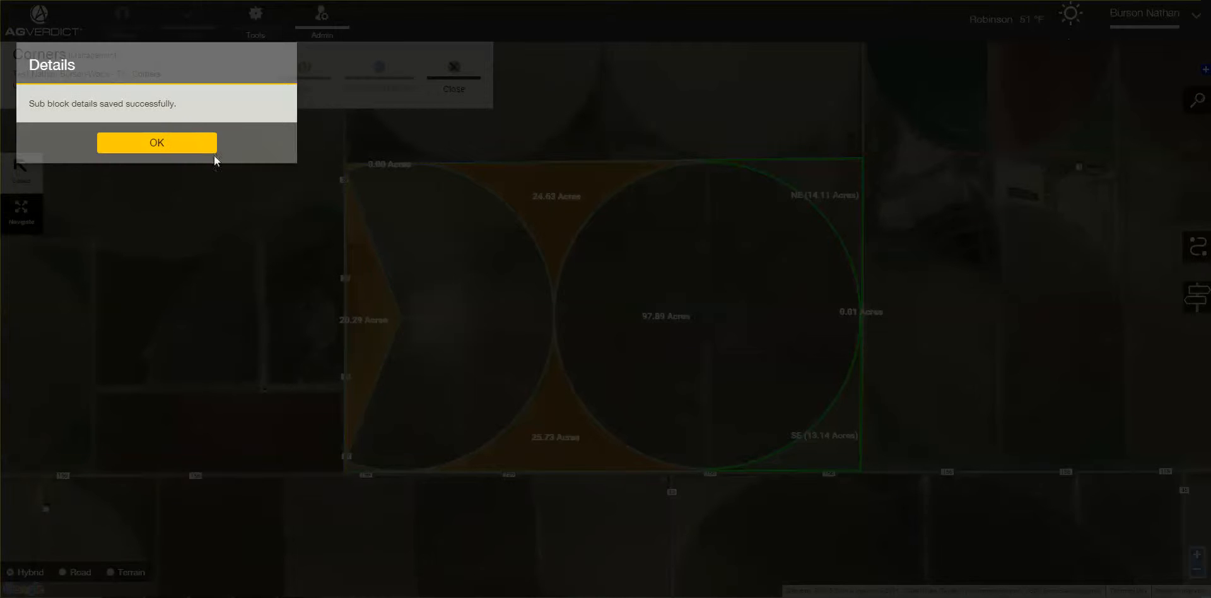
{"action": "left_click", "coordinate": [157, 143]}
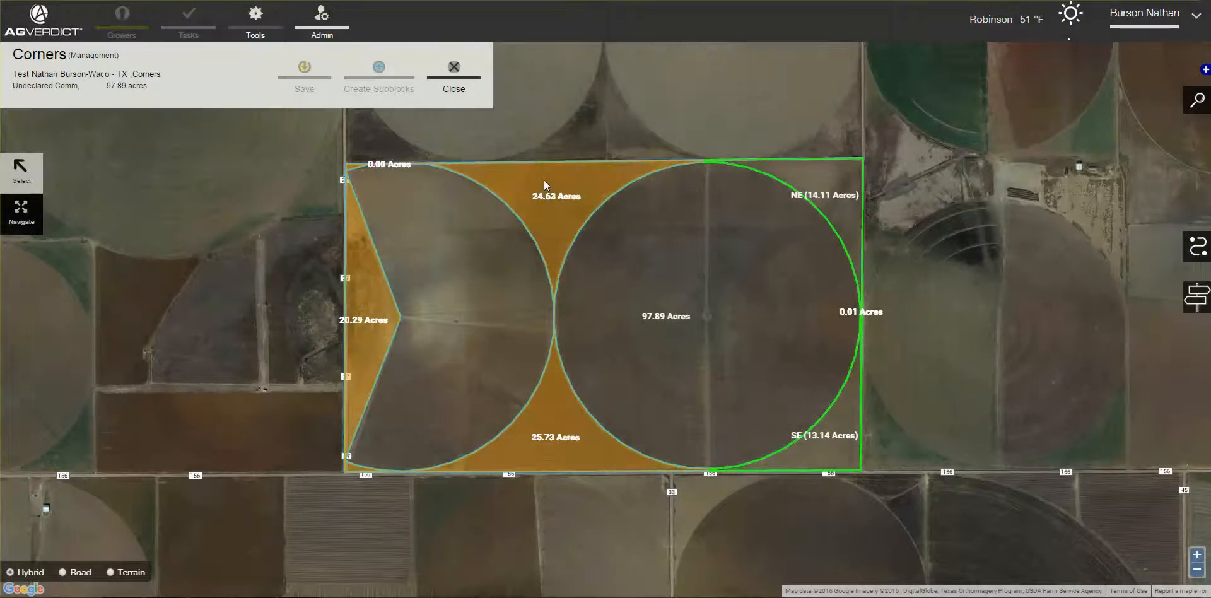
Set the 24.63-acre piece between the two pivots on the north side as a sub-block named Middle North and save it
{"action": "left_click", "coordinate": [544, 181]}
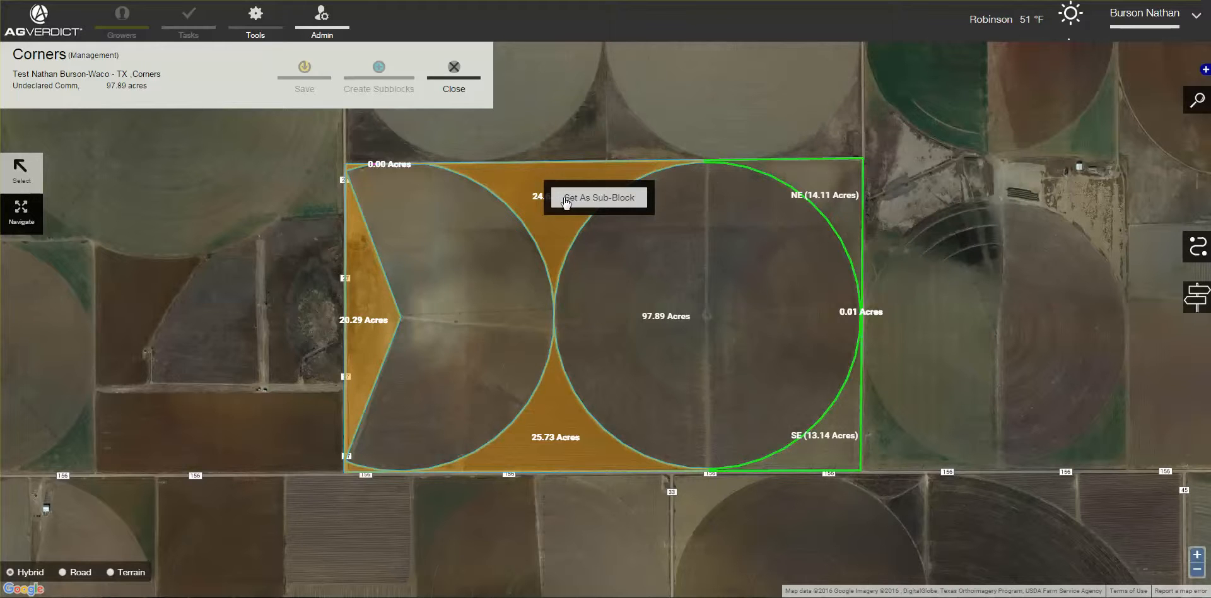
{"action": "left_click", "coordinate": [566, 201]}
{"action": "left_click", "coordinate": [360, 118]}
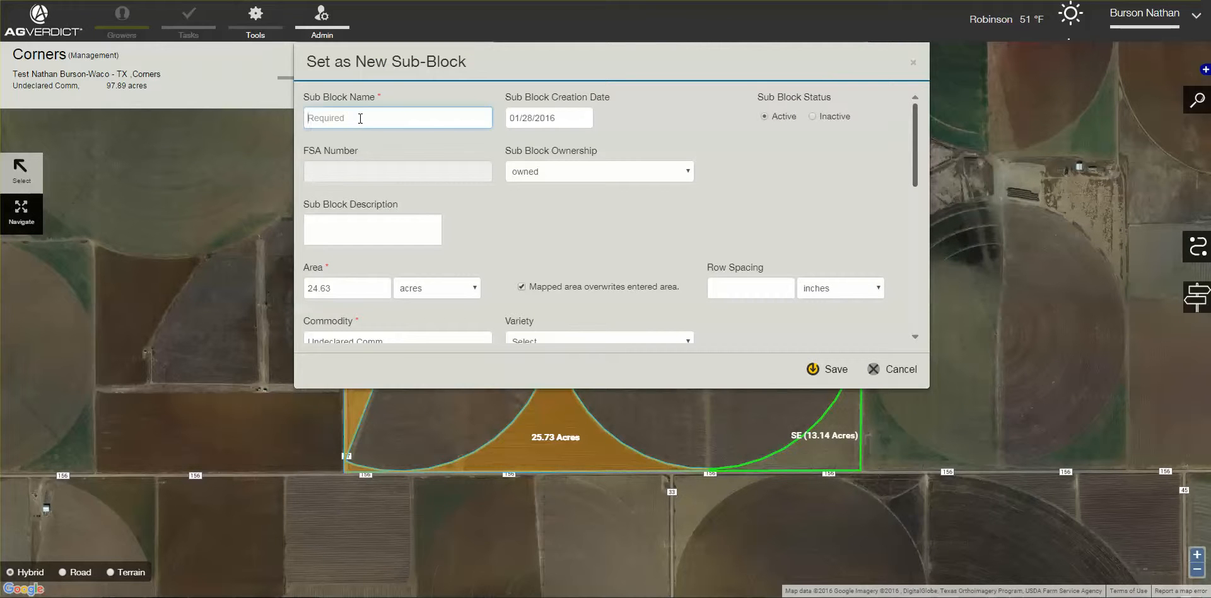
{"action": "type", "text": "Middle North"}
{"action": "left_click", "coordinate": [814, 369]}
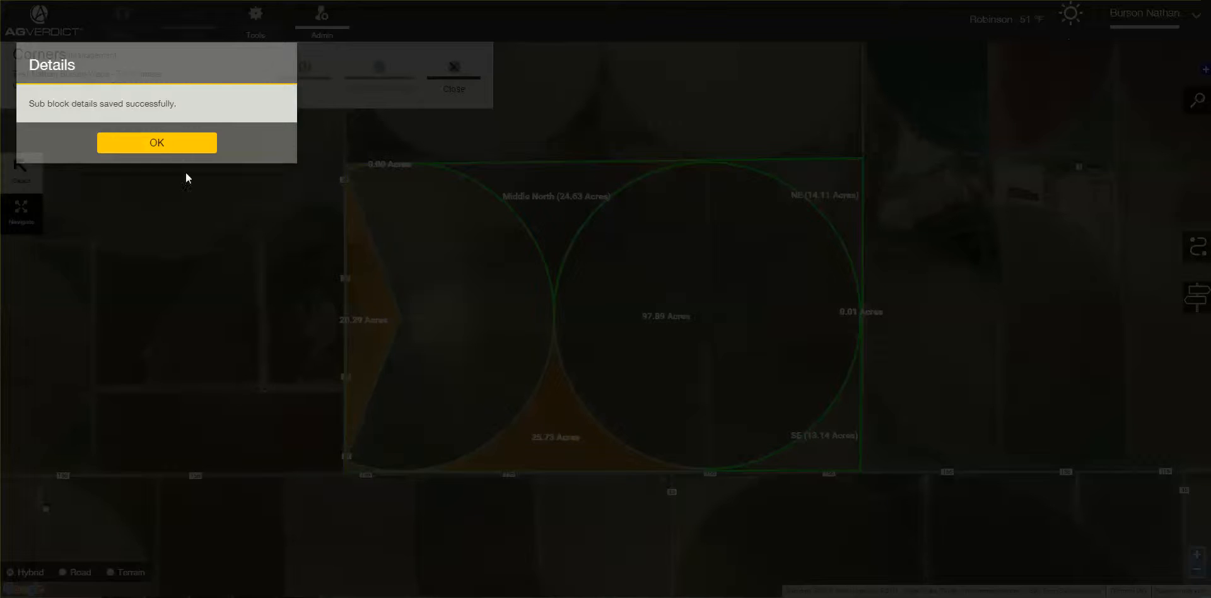
{"action": "left_click", "coordinate": [168, 146]}
Set the 25.73-acre piece between the two pivots on the south side as a sub-block named Middle South and save it
{"action": "left_click", "coordinate": [555, 407]}
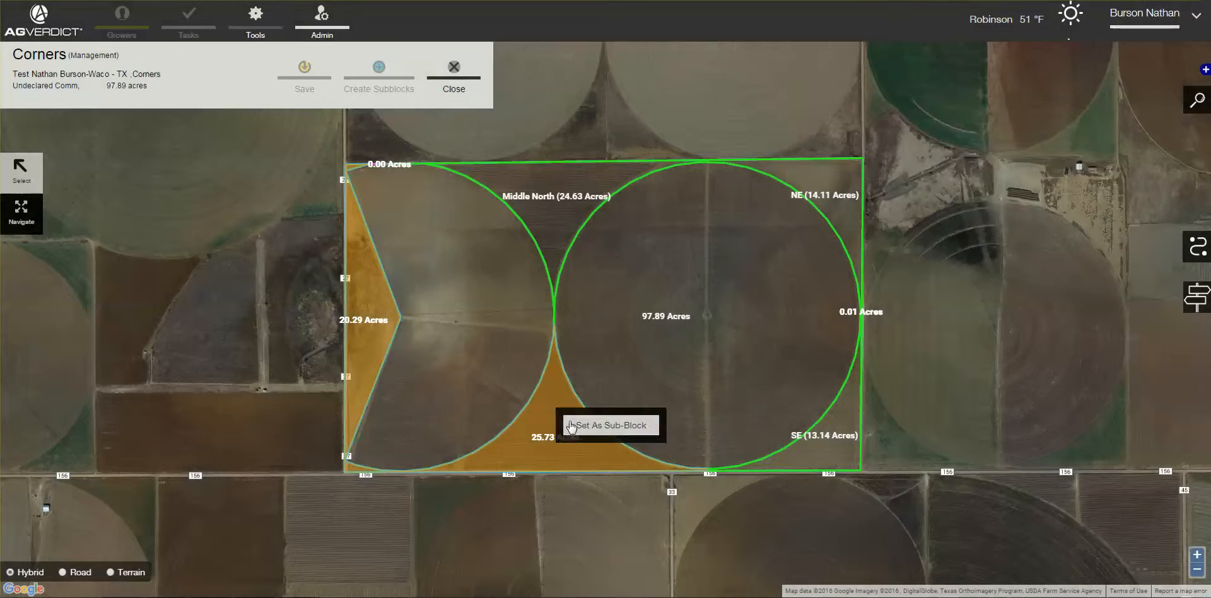
{"action": "left_click", "coordinate": [575, 425]}
{"action": "left_click", "coordinate": [349, 119]}
{"action": "type", "text": "Middle South"}
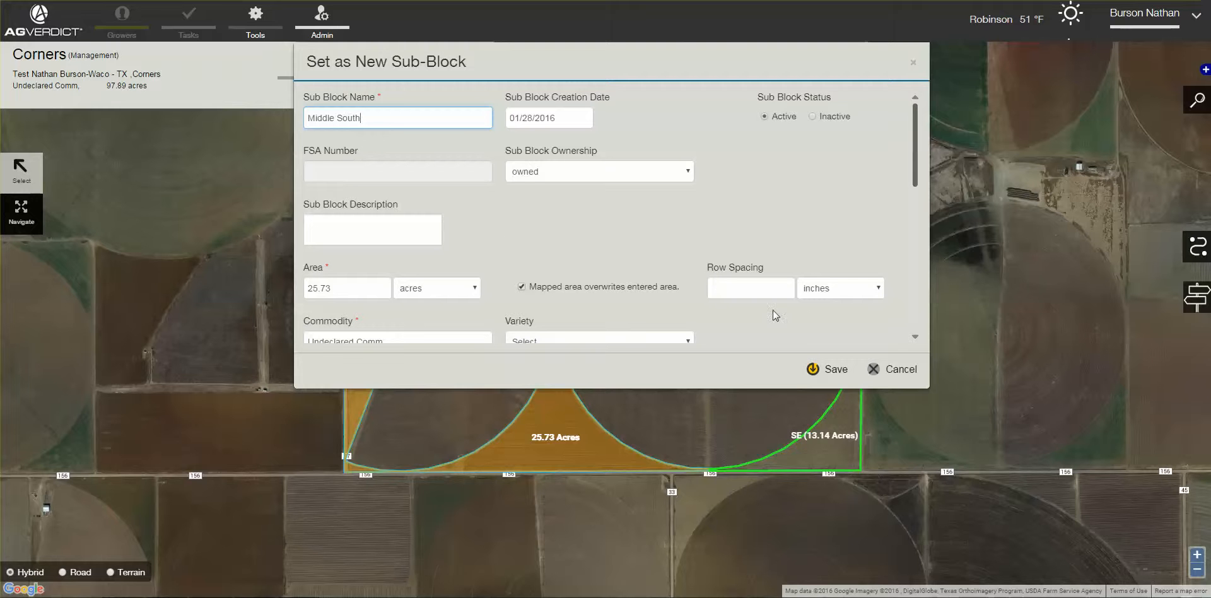
{"action": "left_click", "coordinate": [833, 371]}
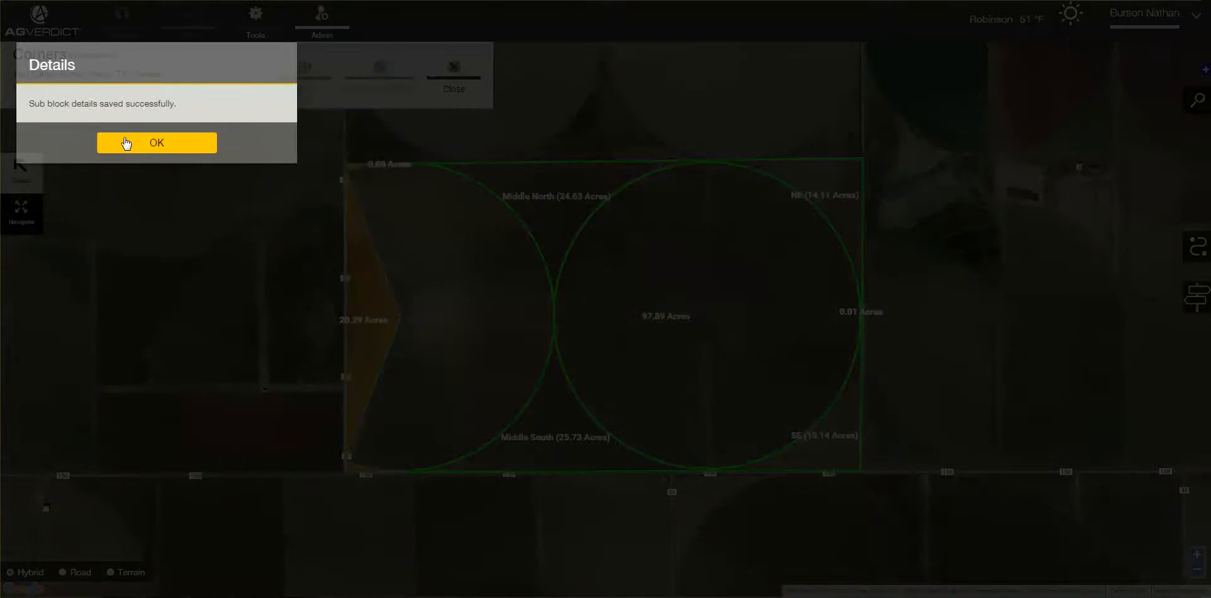
{"action": "left_click", "coordinate": [126, 142]}
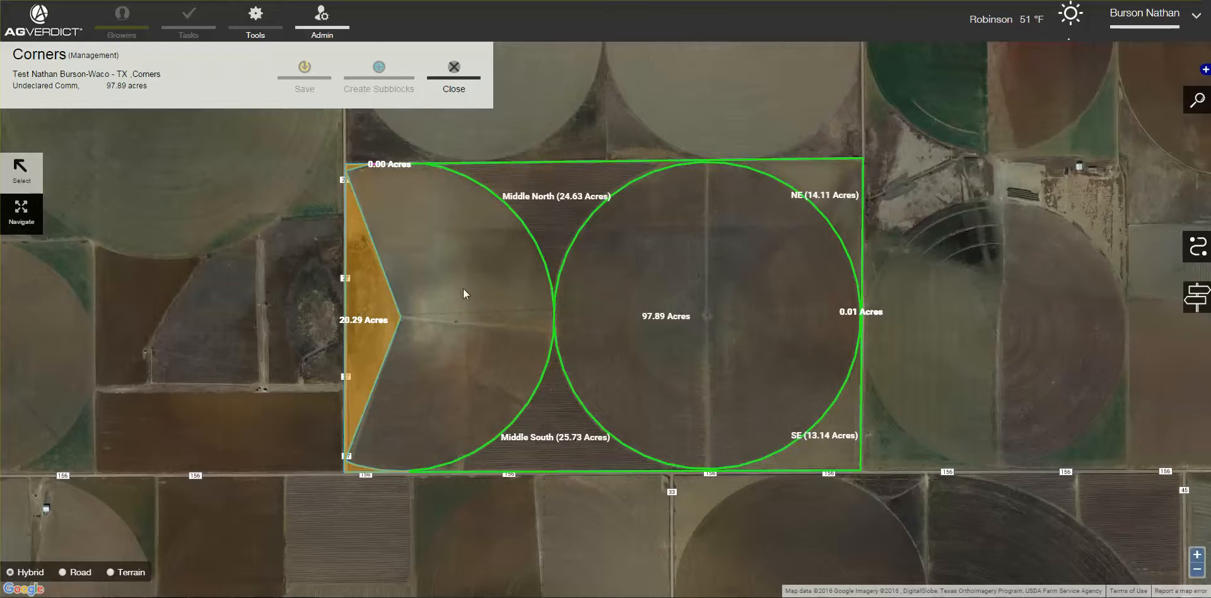
Set the 20.29-acre triangle on the field's western edge as a sub-block named West lake and save it
{"action": "right_click", "coordinate": [362, 304]}
{"action": "left_click", "coordinate": [408, 325]}
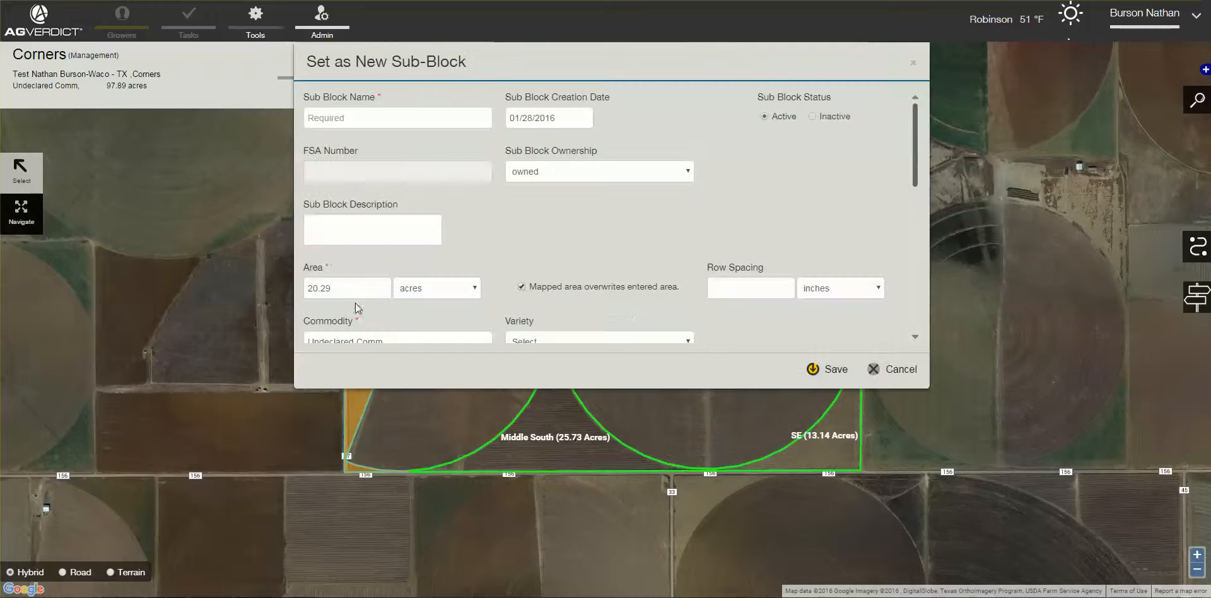
{"action": "left_click", "coordinate": [327, 116]}
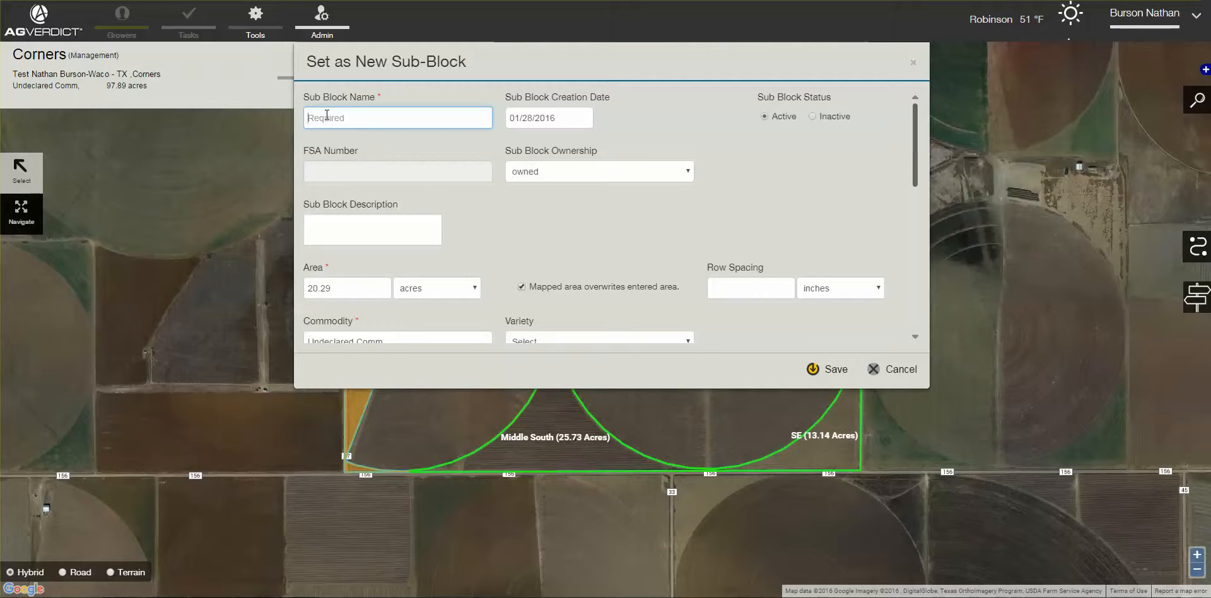
{"action": "type", "text": "Wes"}
{"action": "type", "text": "lad"}
{"action": "key", "text": "BackSpace"}
{"action": "key", "text": "BackSpace"}
{"action": "left_click", "coordinate": [837, 372]}
{"action": "left_click", "coordinate": [180, 147]}
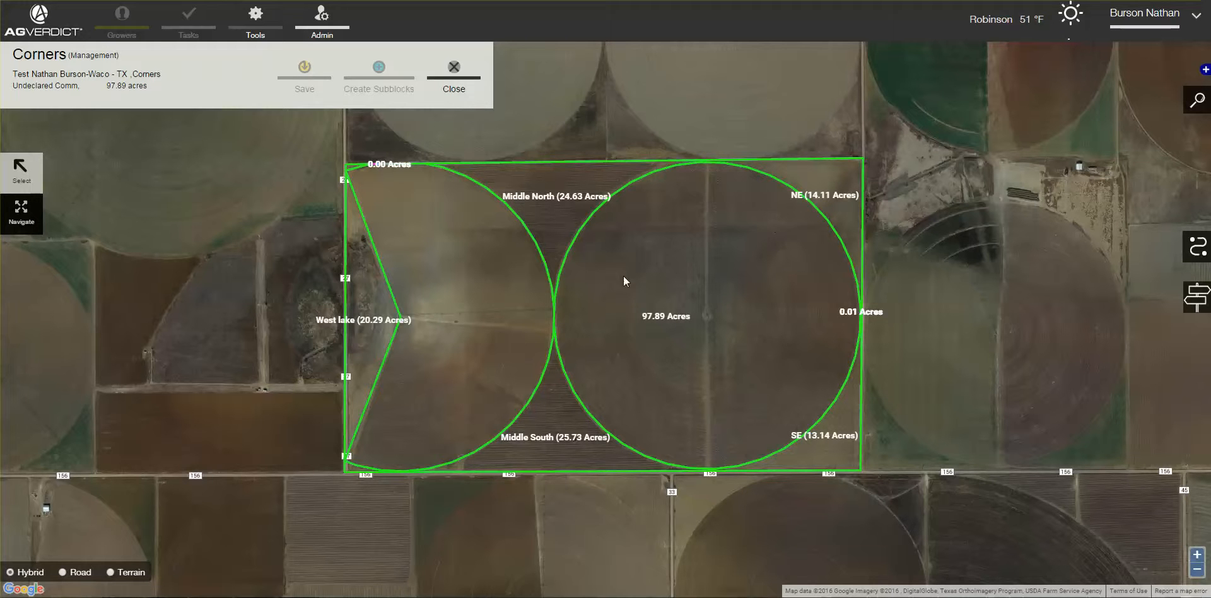
Close the Corners boundary map and go back up through the block and field levels to the grower's farm list
{"action": "left_click", "coordinate": [455, 71]}
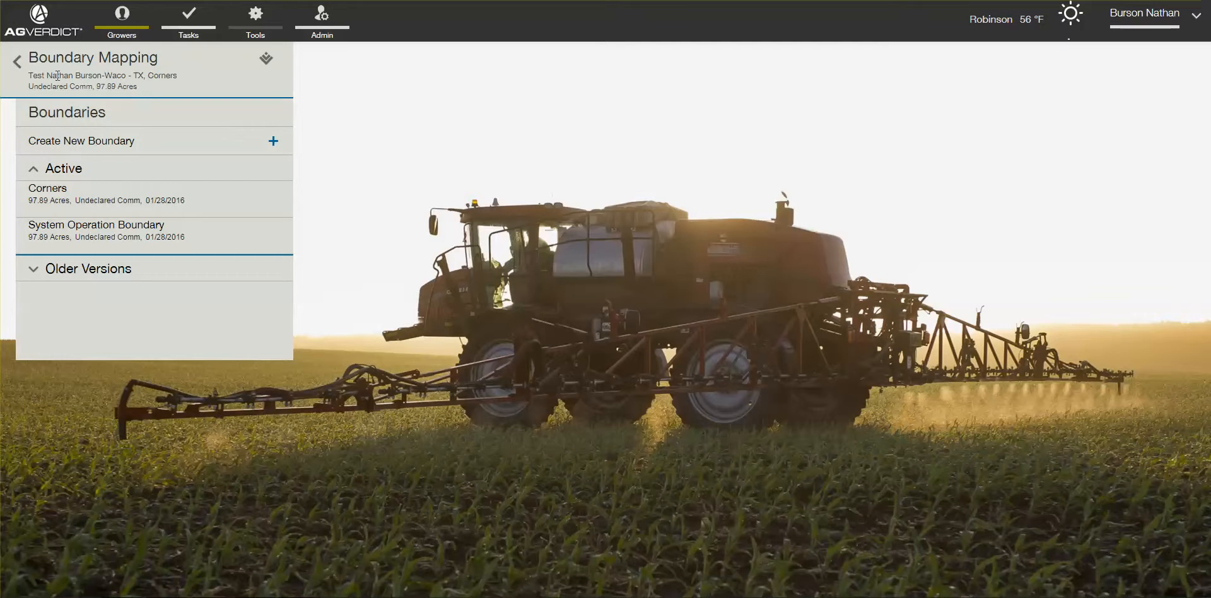
{"action": "left_click", "coordinate": [18, 62]}
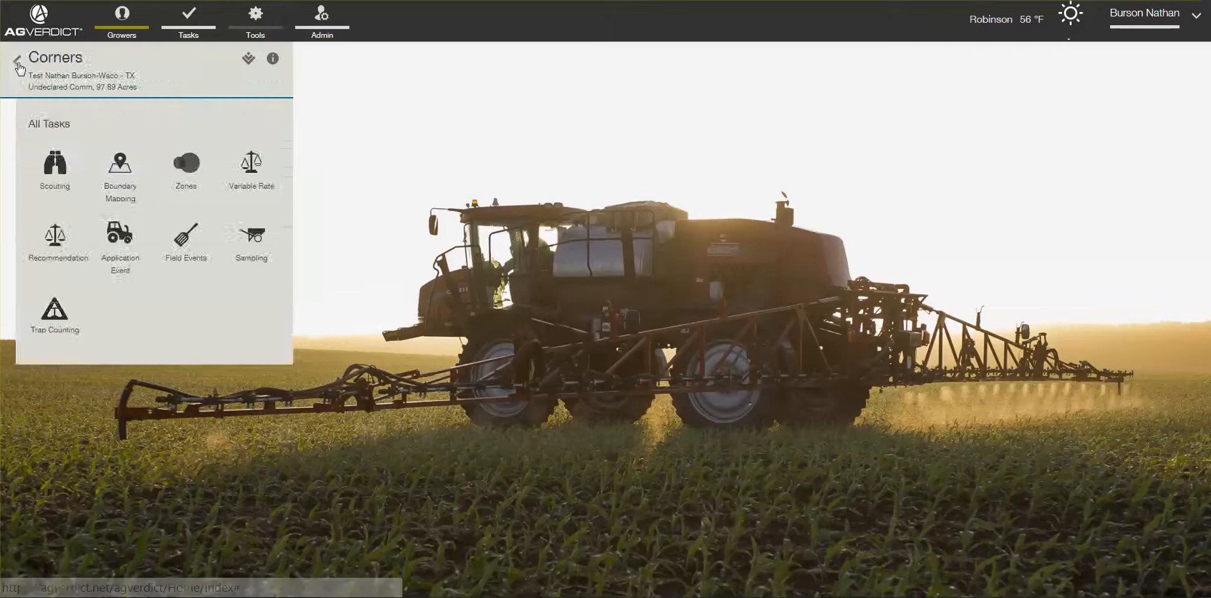
{"action": "left_click", "coordinate": [19, 64]}
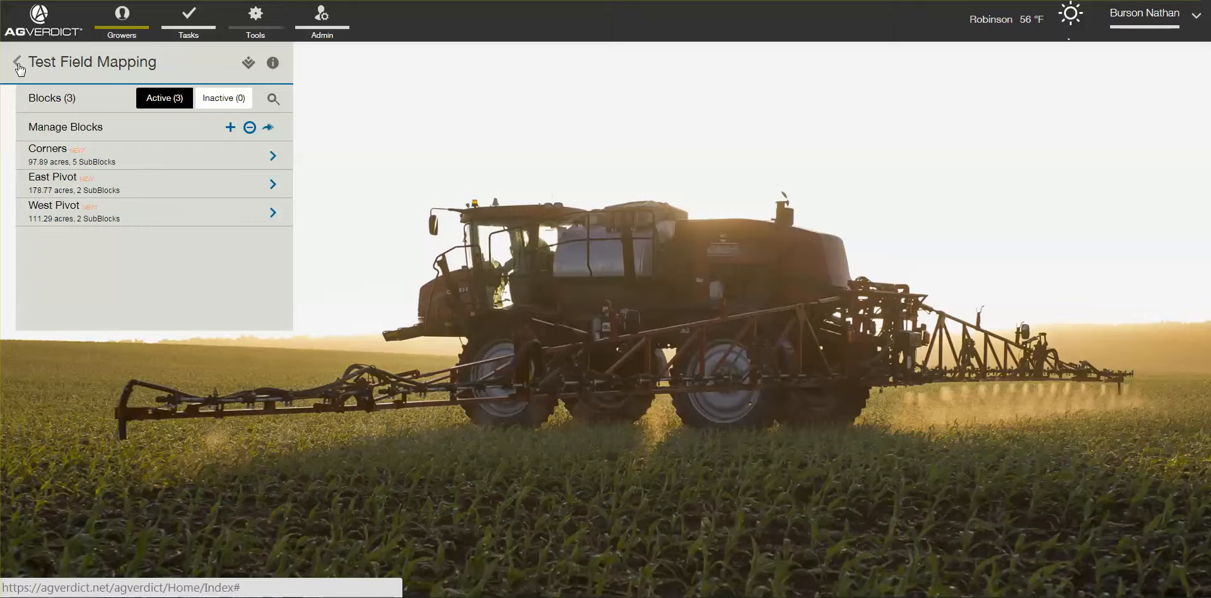
{"action": "left_click", "coordinate": [17, 63]}
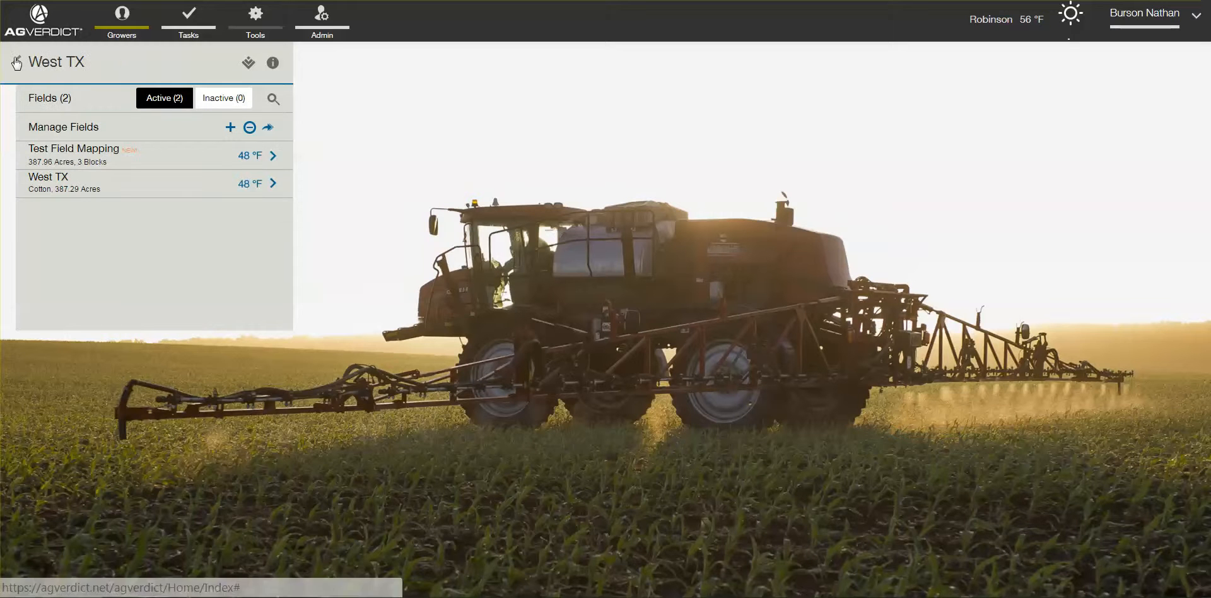
{"action": "left_click", "coordinate": [18, 63]}
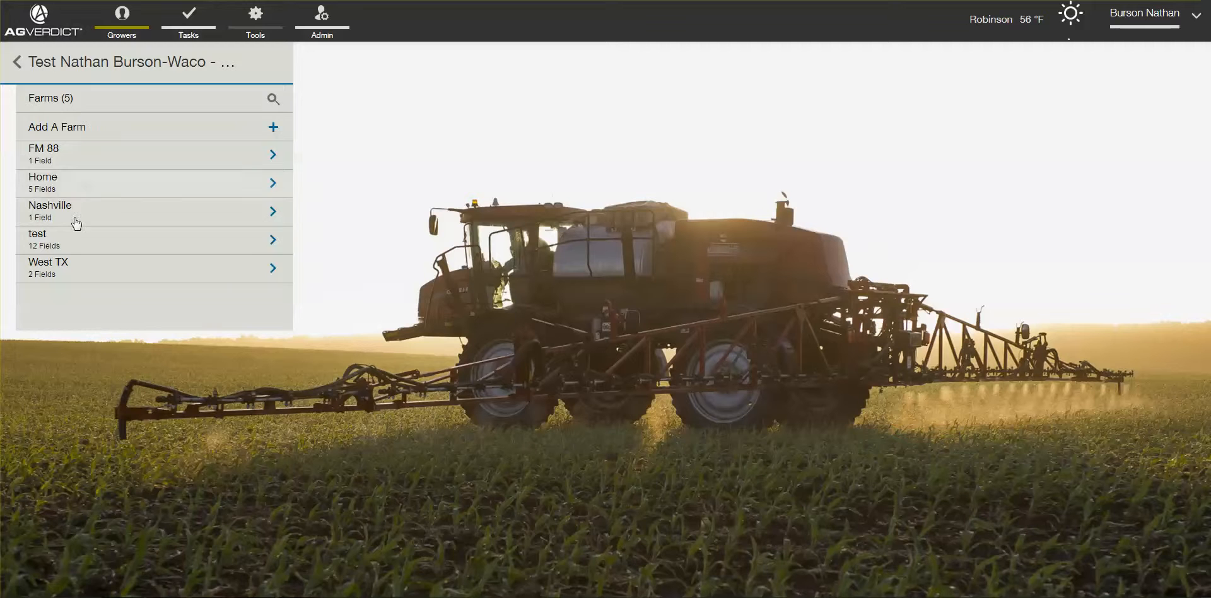
Open the West TX farm and view the tasks available for the Test Field Mapping field, returning to the field list
{"action": "mouse_move", "coordinate": [64, 268]}
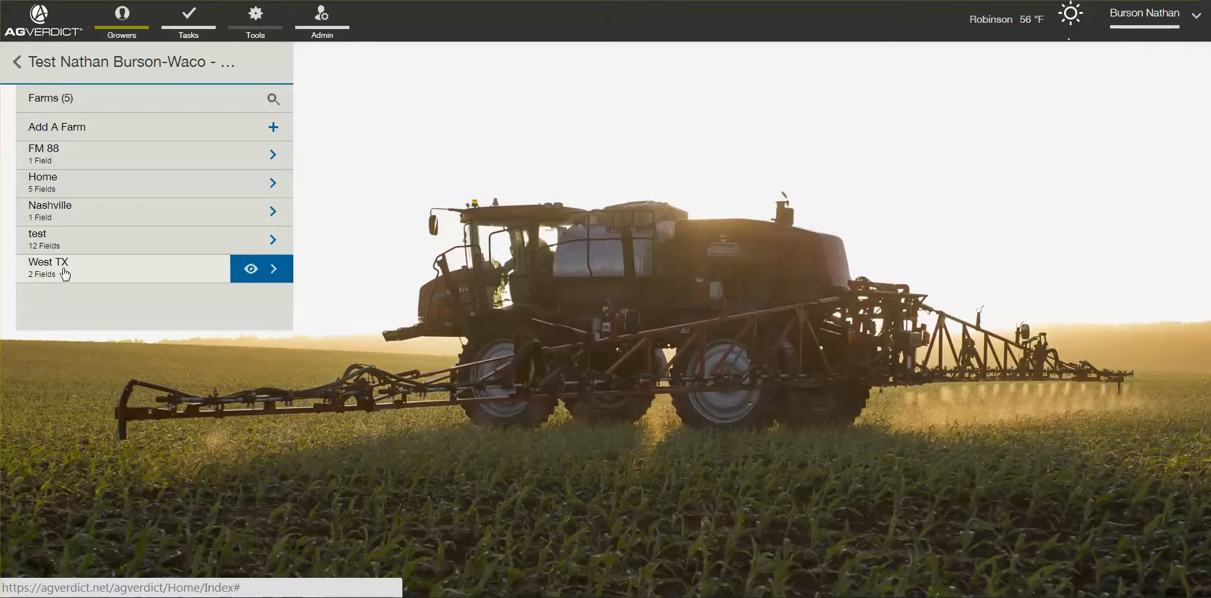
{"action": "left_click", "coordinate": [65, 274]}
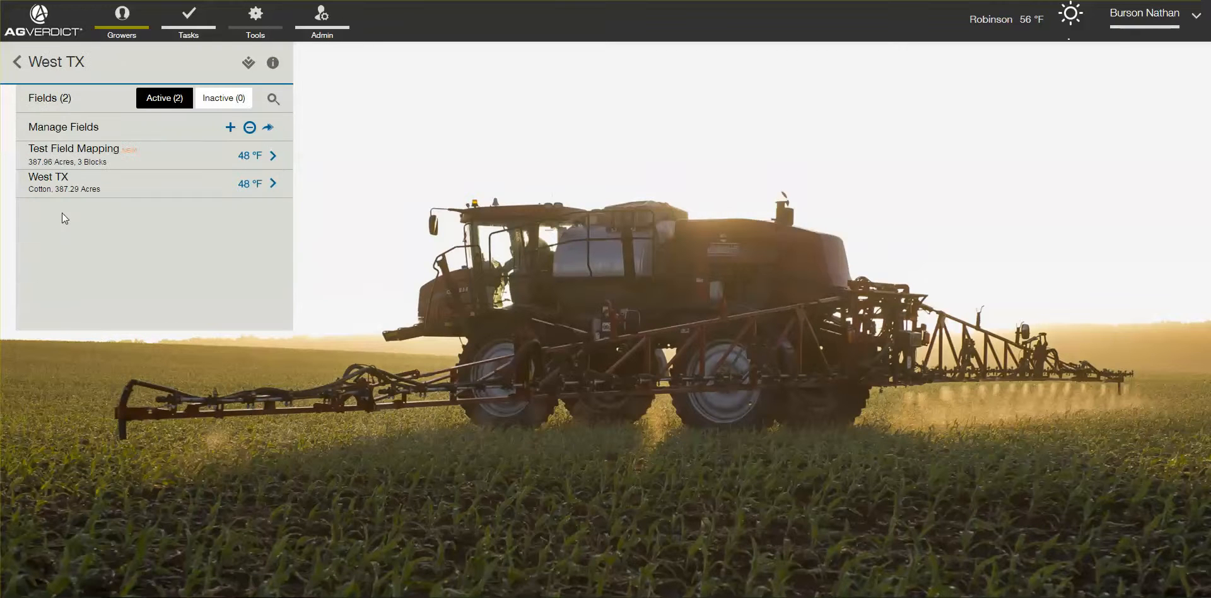
{"action": "mouse_move", "coordinate": [71, 192]}
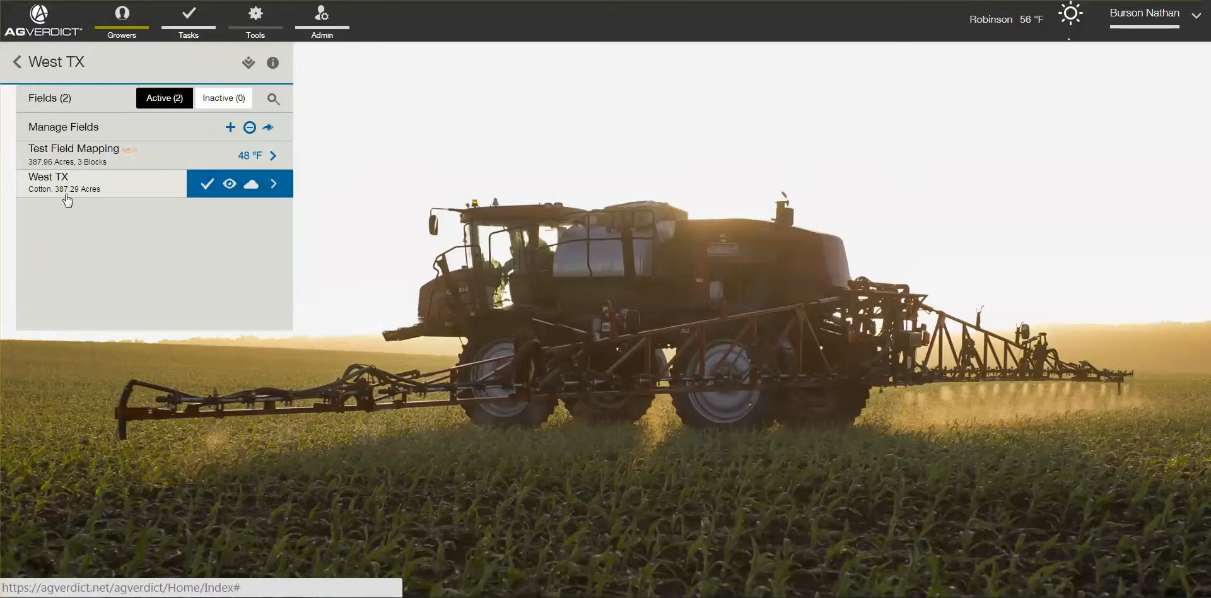
{"action": "left_click", "coordinate": [66, 153]}
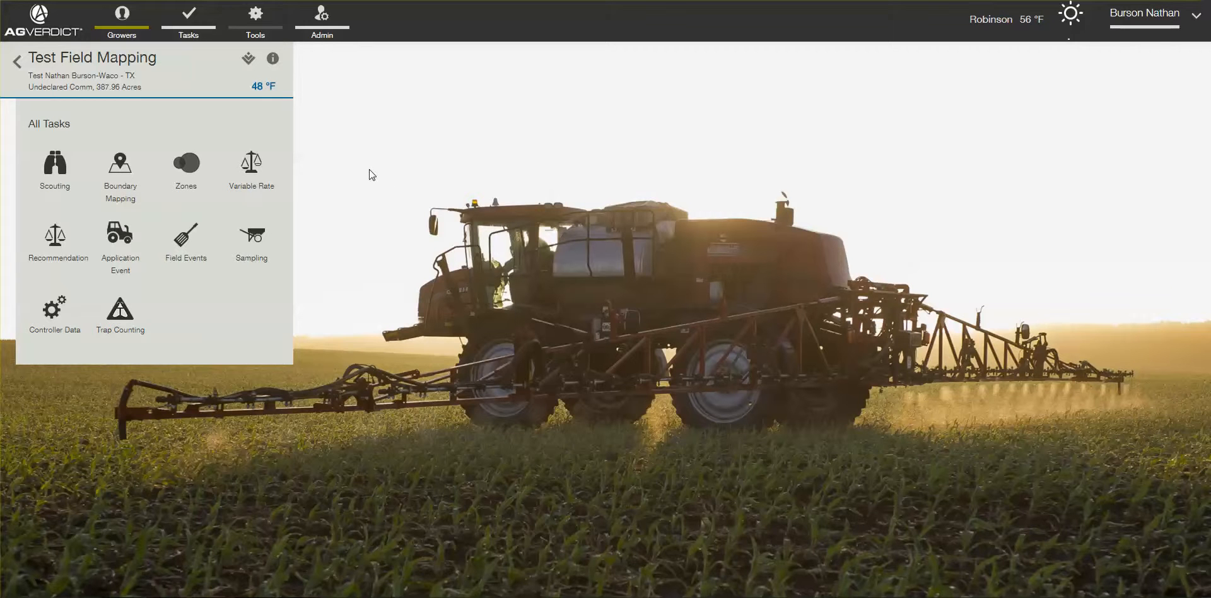
{"action": "left_click", "coordinate": [17, 64]}
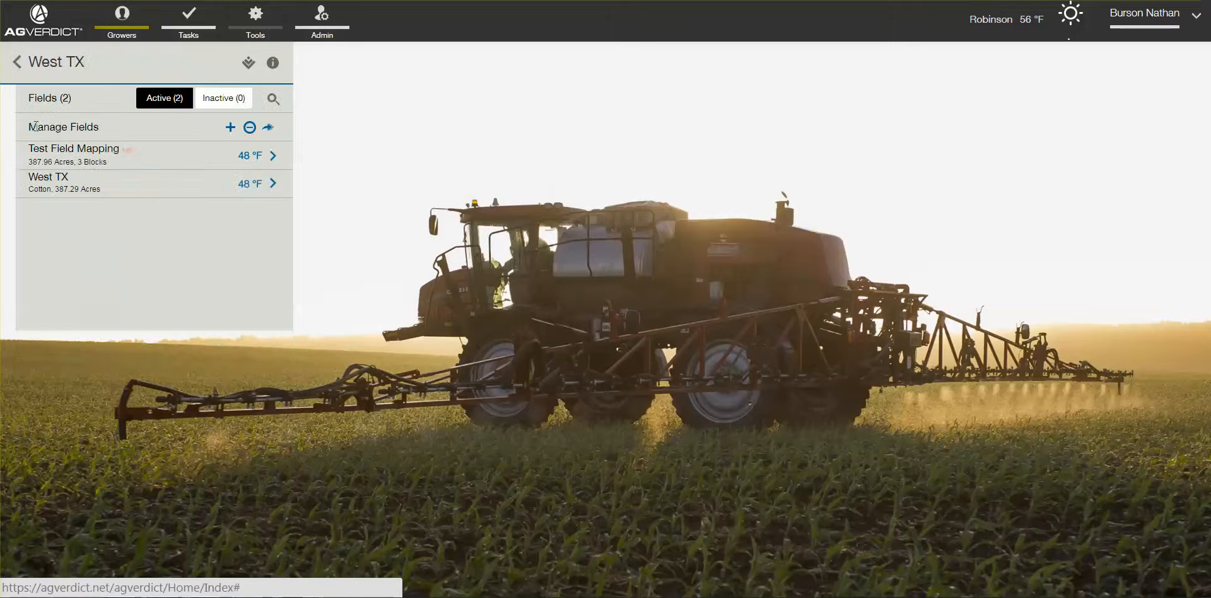
List the blocks of Test Field Mapping and view the tasks available for East Pivot, returning to the block list
{"action": "left_click", "coordinate": [273, 155]}
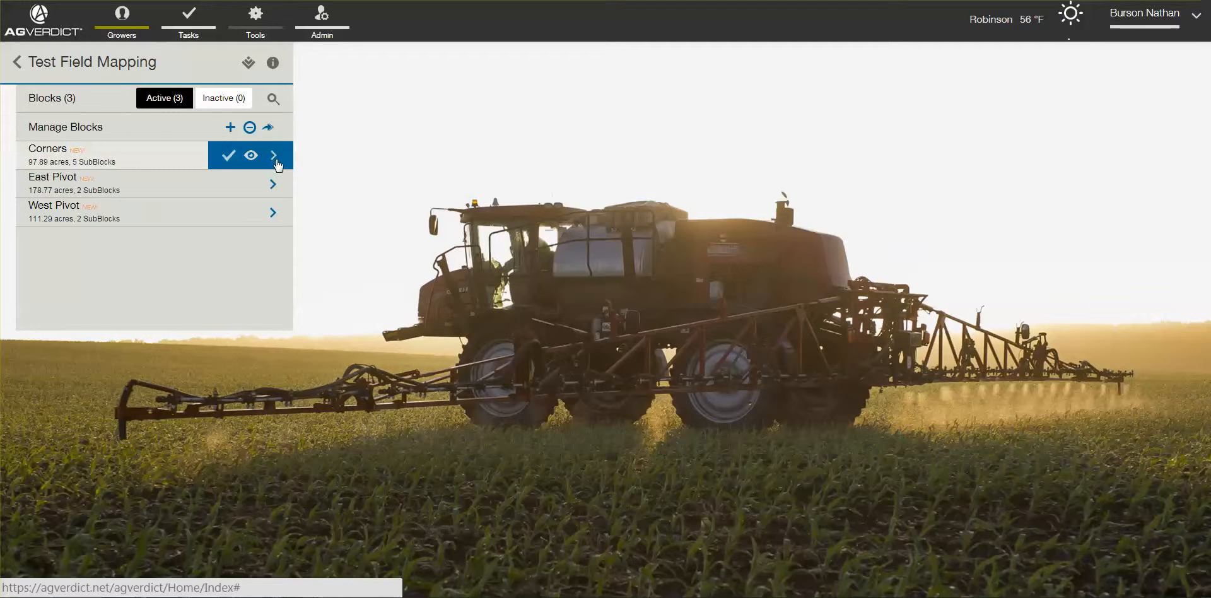
{"action": "left_click", "coordinate": [85, 184]}
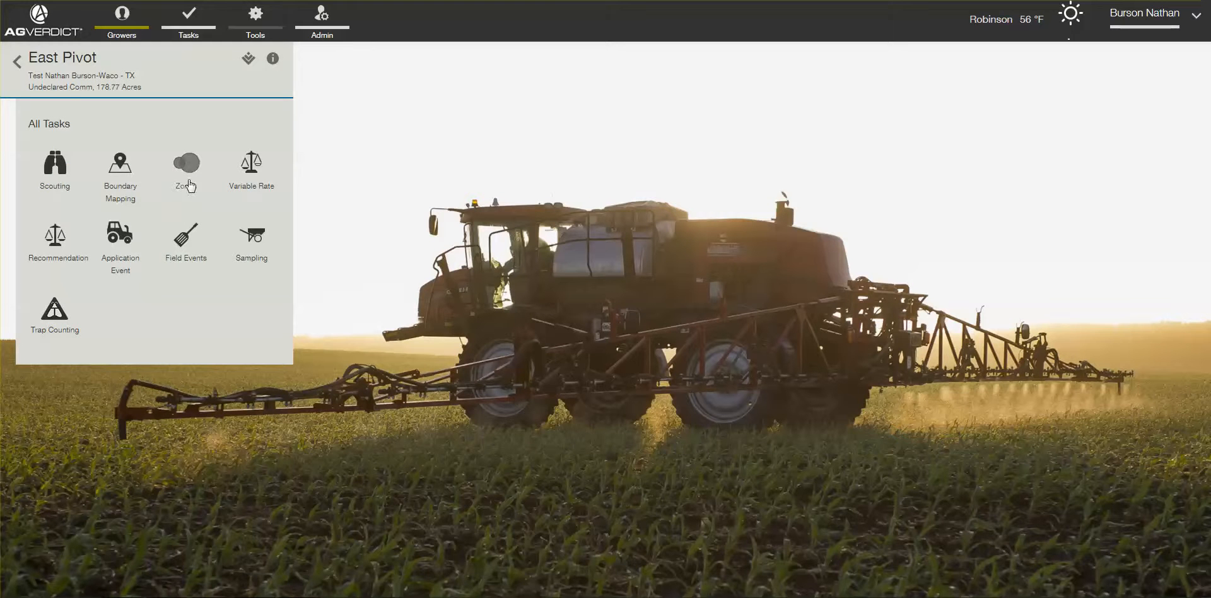
{"action": "left_click", "coordinate": [17, 79]}
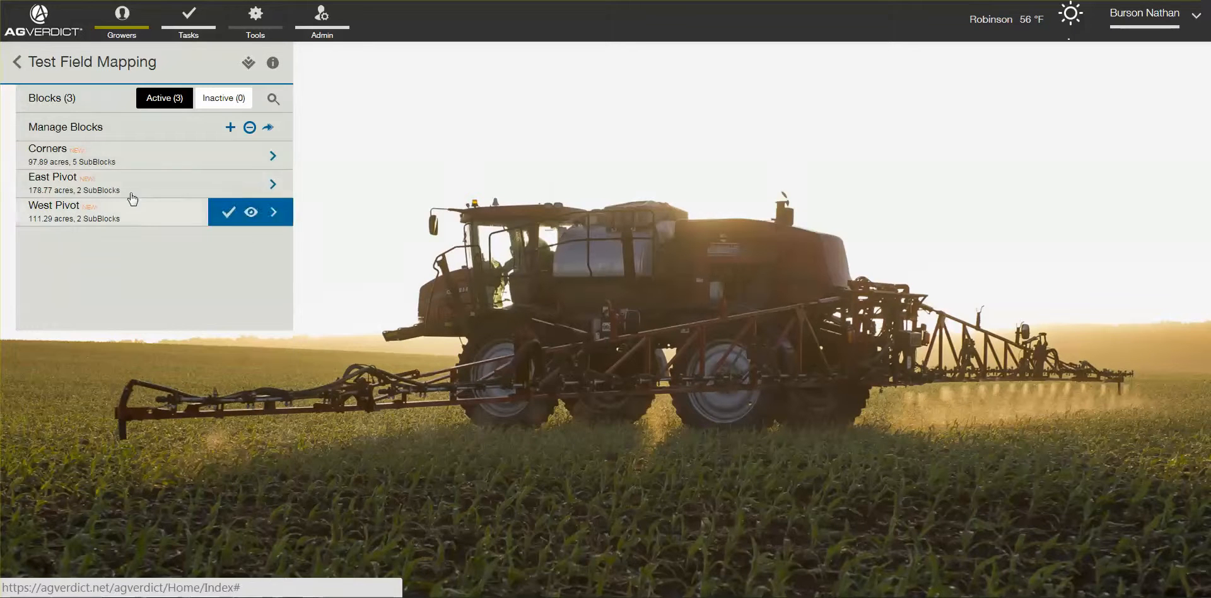
{"action": "mouse_move", "coordinate": [144, 192]}
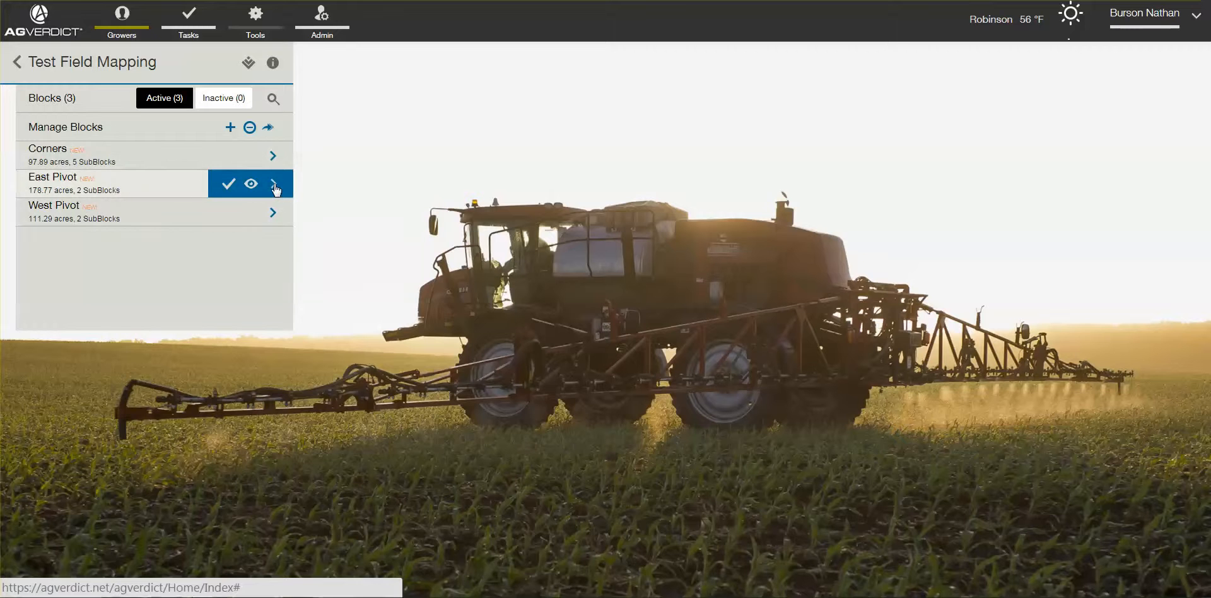
List the sub-blocks of East Pivot and view the tasks available for East 1/2, returning to the sub-block list
{"action": "left_click", "coordinate": [274, 187]}
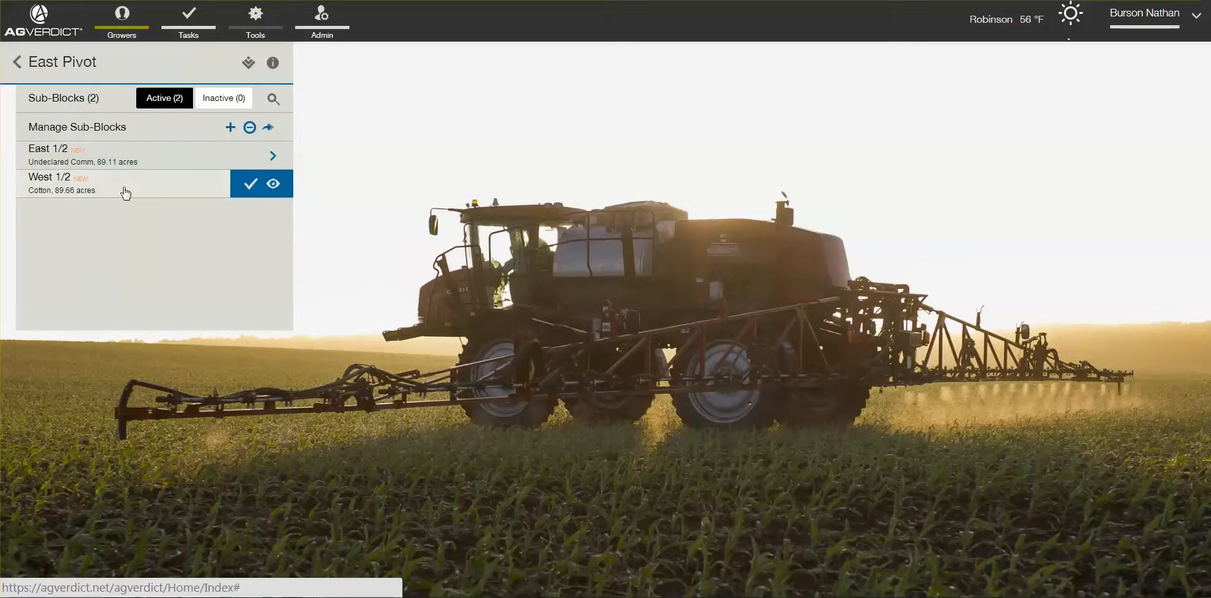
{"action": "left_click", "coordinate": [54, 155]}
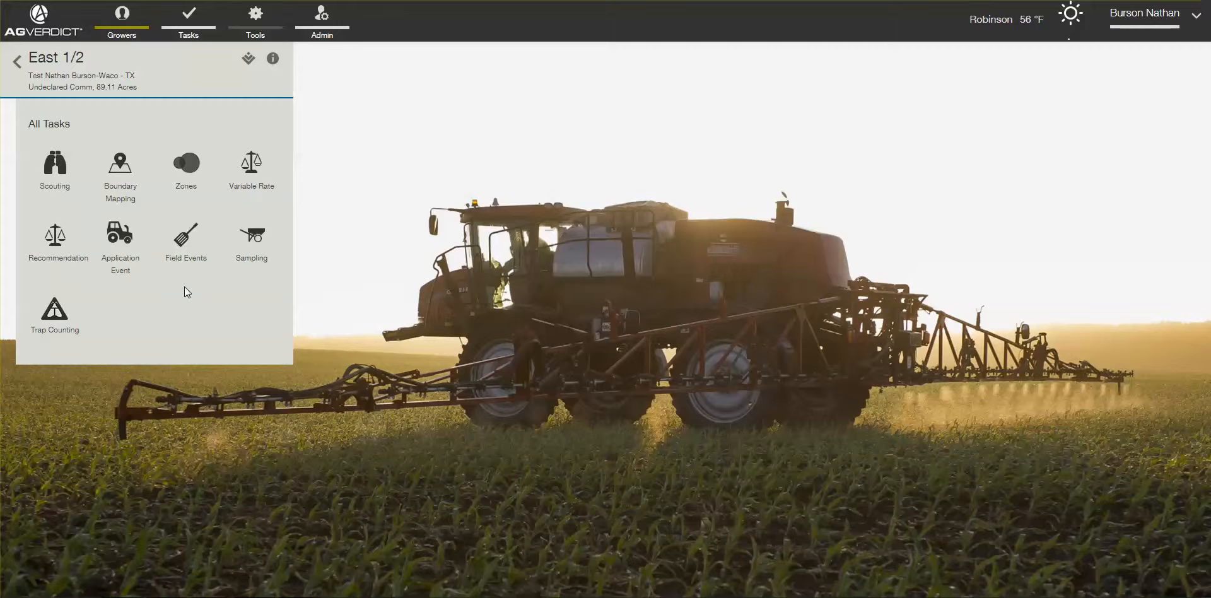
{"action": "left_click", "coordinate": [18, 63]}
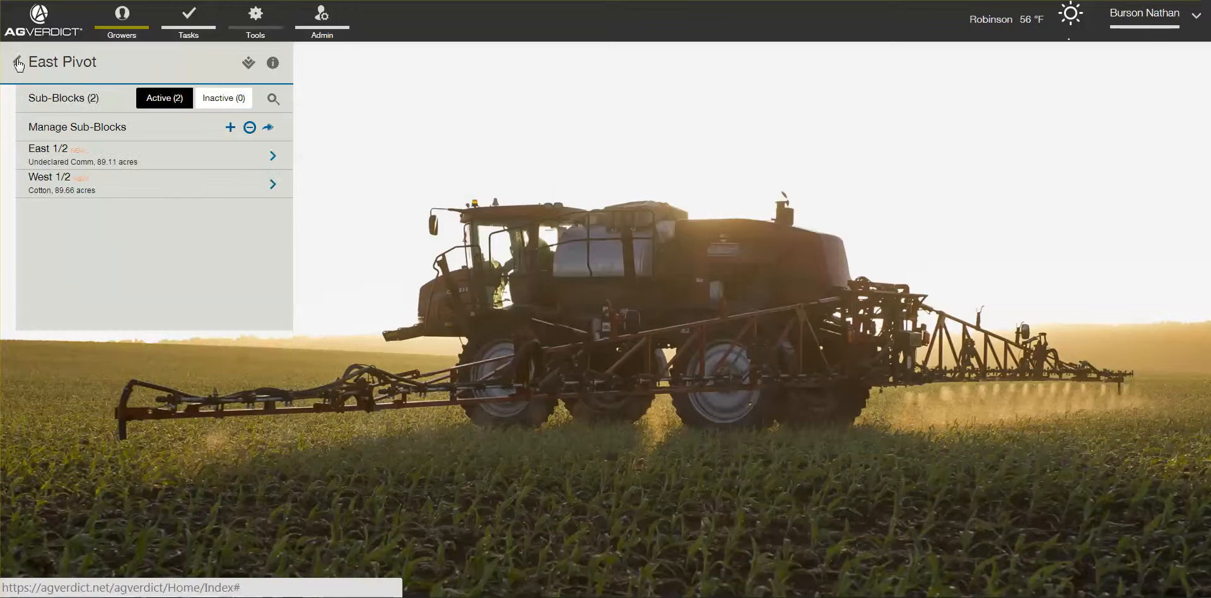
Go back up from East Pivot through the Test Field Mapping blocks to the West TX farm's field list
{"action": "left_click", "coordinate": [19, 63]}
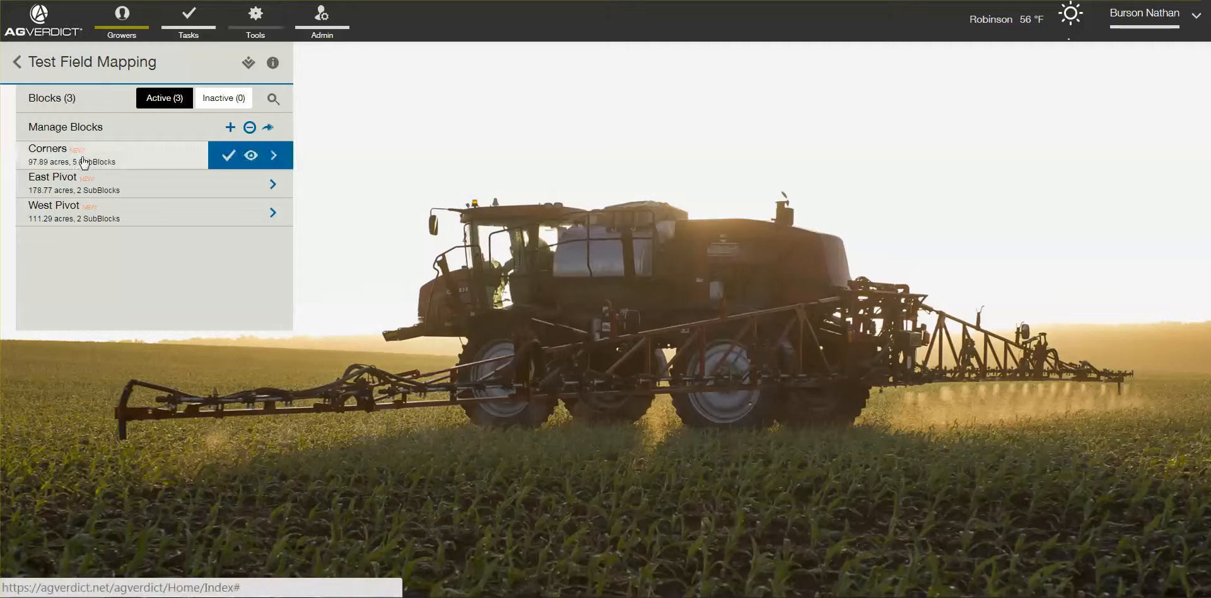
{"action": "left_click", "coordinate": [18, 63]}
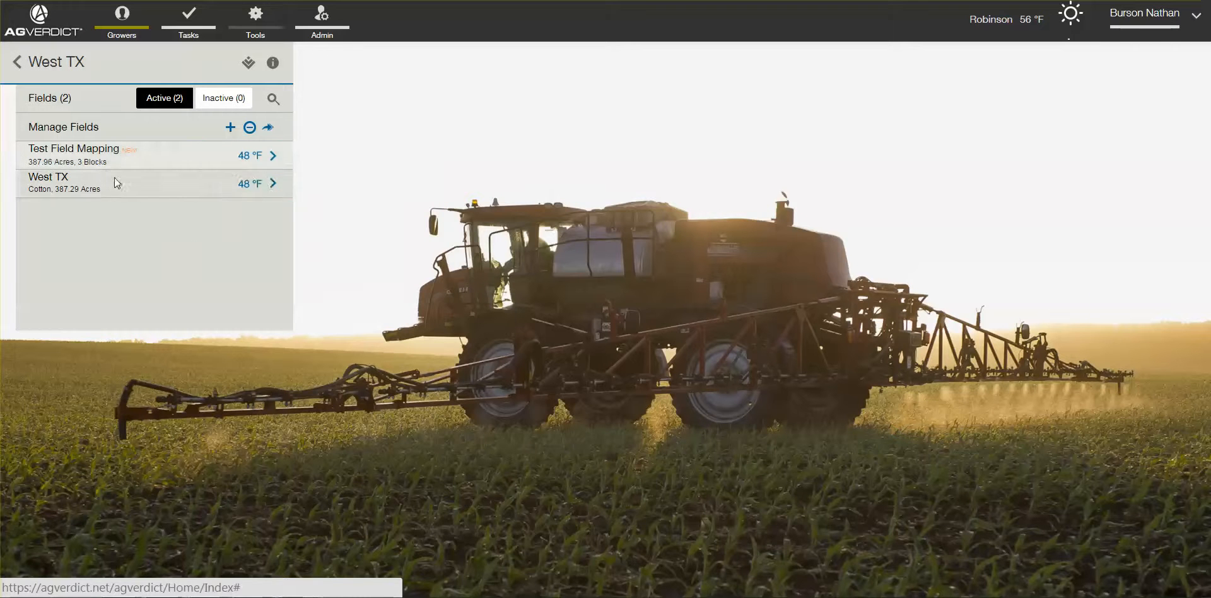
{"action": "mouse_move", "coordinate": [298, 597]}
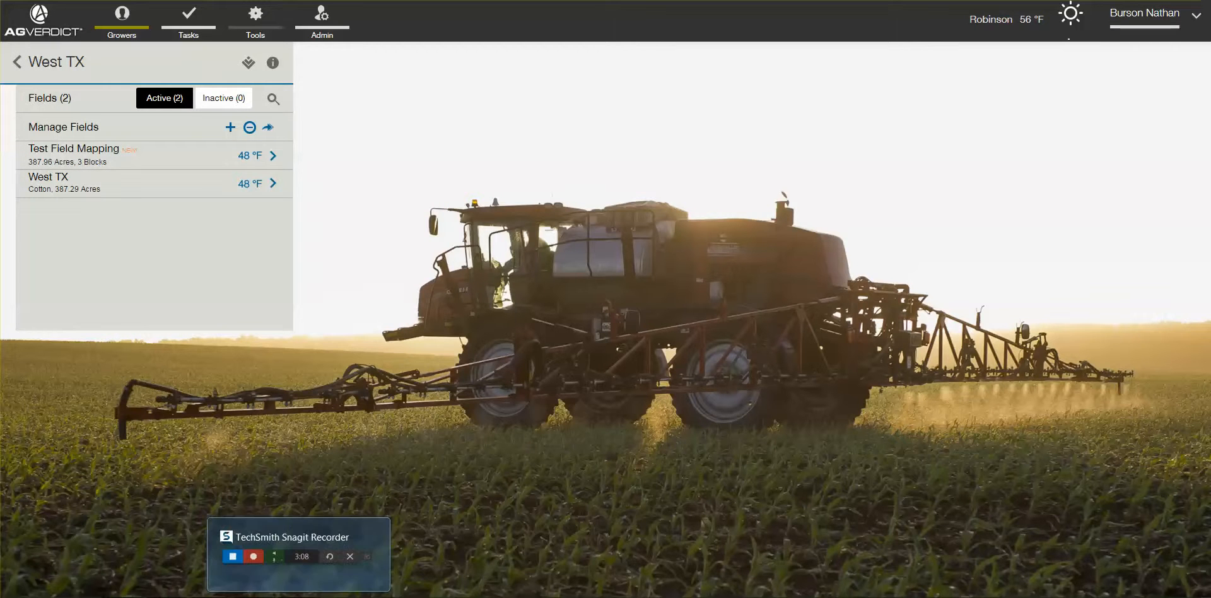